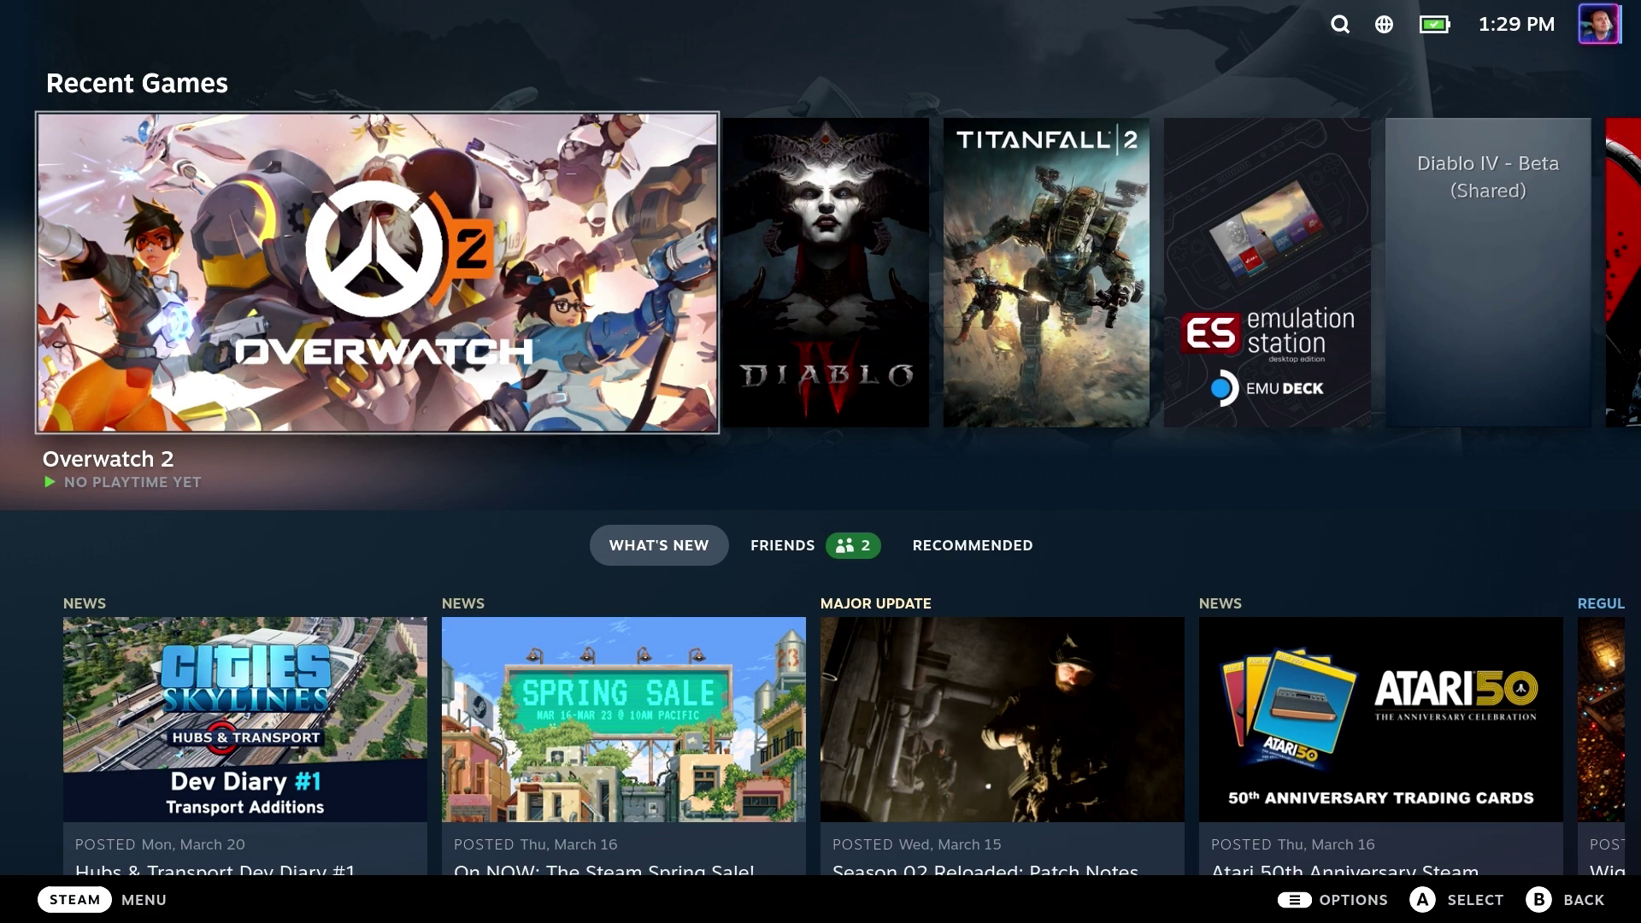
Open the Decky Recorder page from Quick Access and review its Replay Mode and recording options.
{"action": "key", "text": "ctrl+2"}
{"action": "key", "text": "Down"}
{"action": "key", "text": "Down"}
{"action": "key", "text": "Down"}
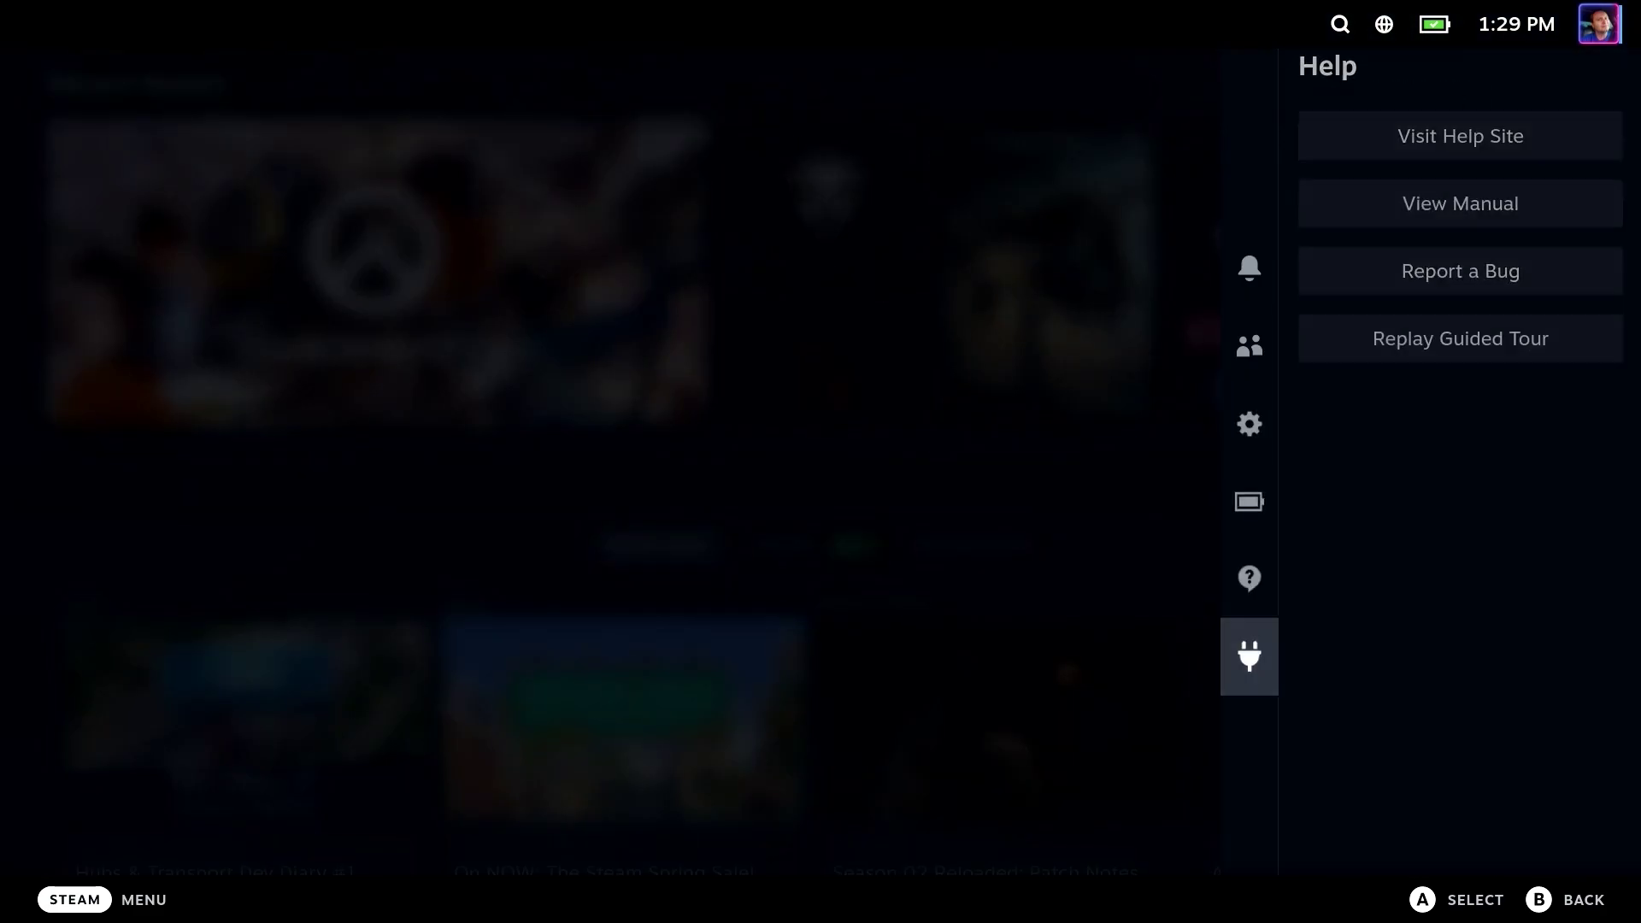
{"action": "key", "text": "Right"}
{"action": "key", "text": "Up"}
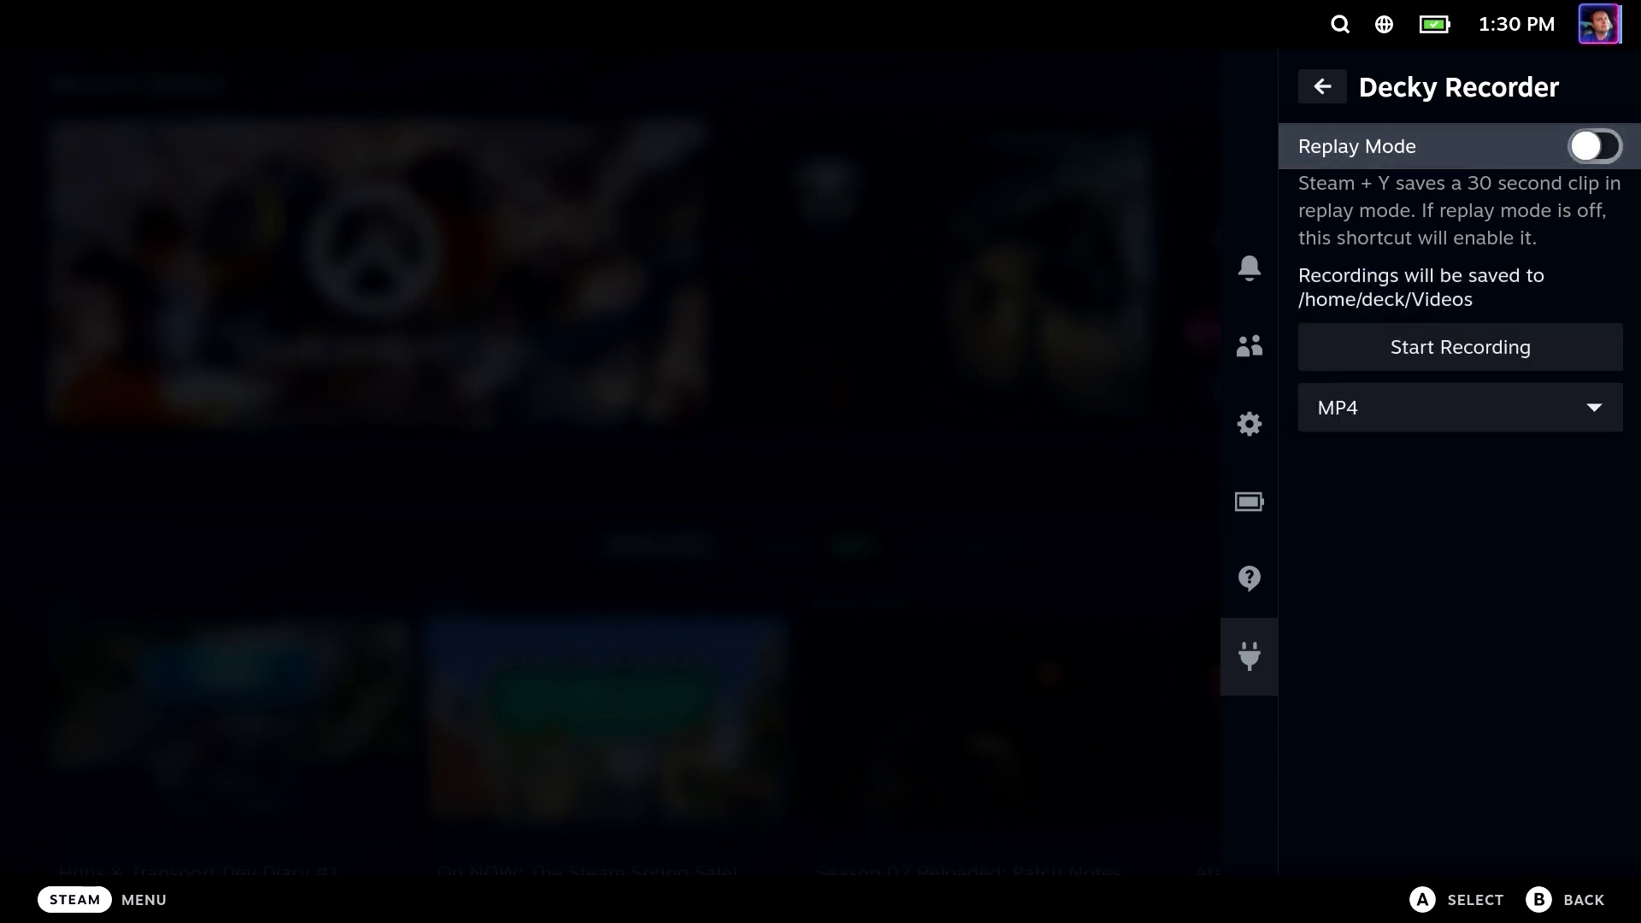
{"action": "key", "text": "Down"}
{"action": "key", "text": "Down"}
{"action": "key", "text": "Up"}
{"action": "key", "text": "Up"}
Get ready to record a Nex Machina level 1-2 run with Decky Recorder.
{"action": "key", "text": "Down"}
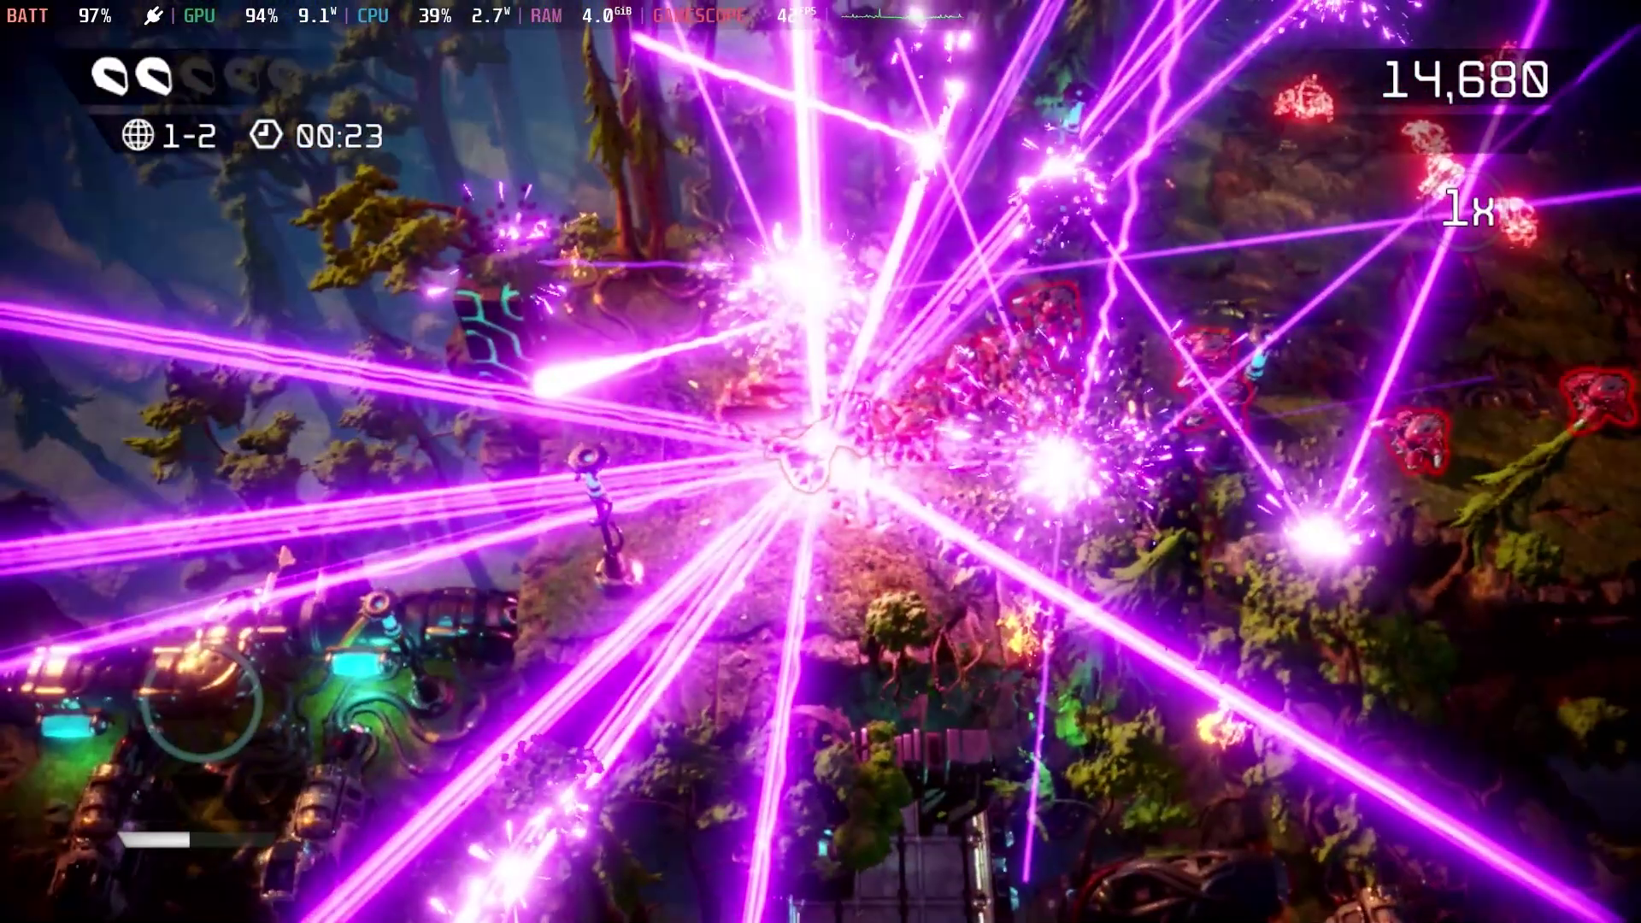
Open the Decky Recorder page over Nex Machina, then return to the game.
{"action": "key", "text": "ctrl+2"}
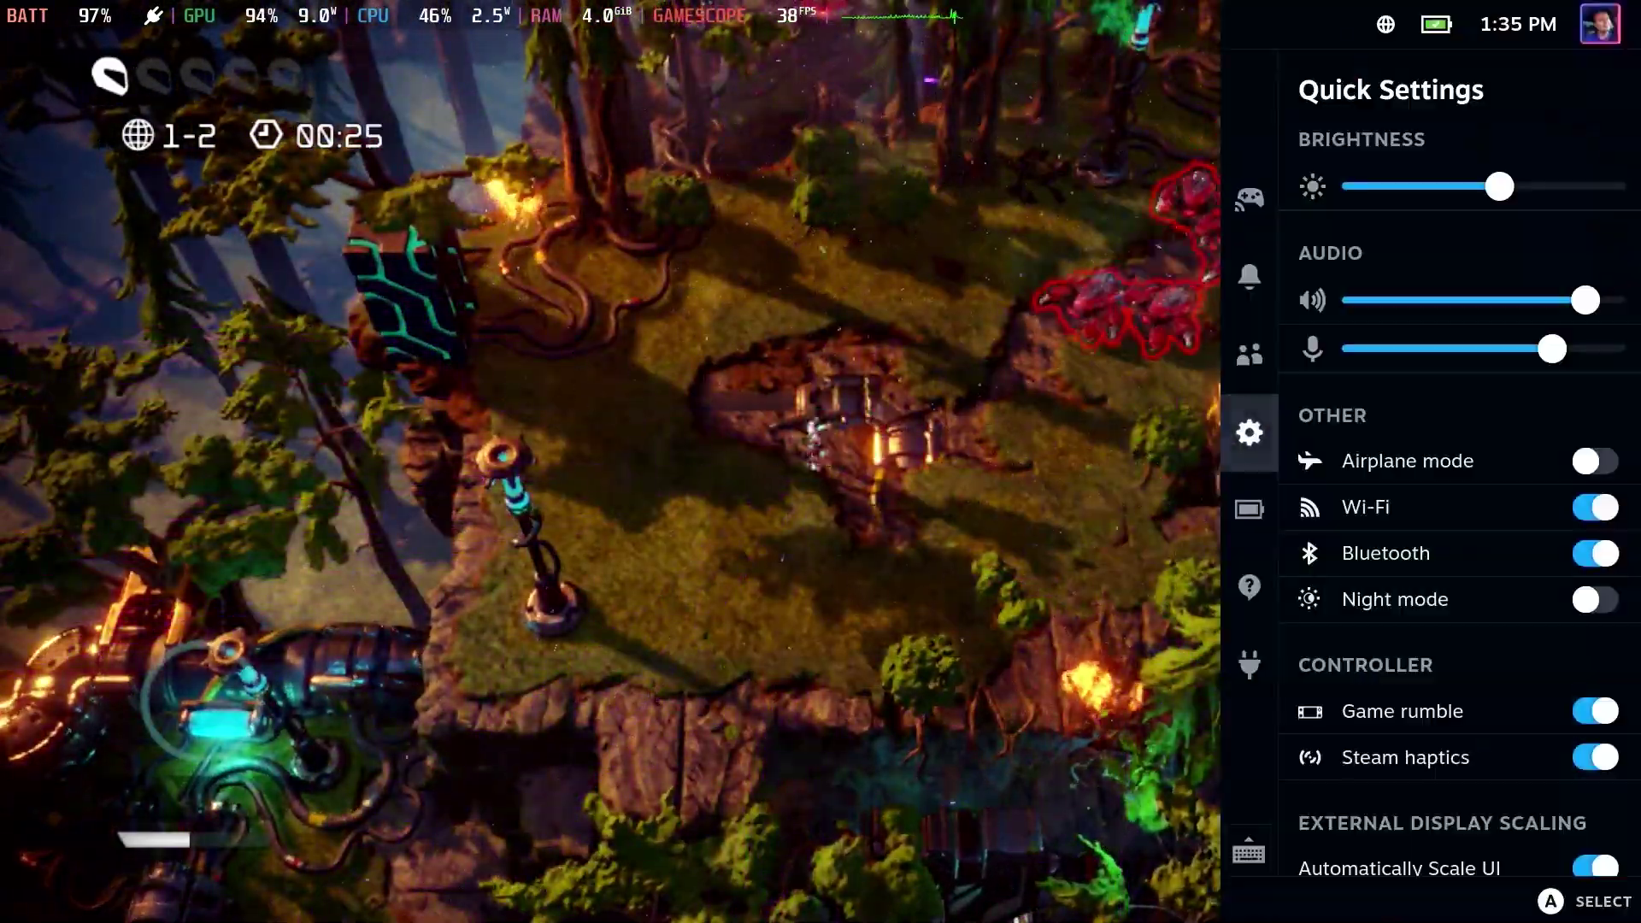
{"action": "key", "text": "Down"}
{"action": "key", "text": "Down"}
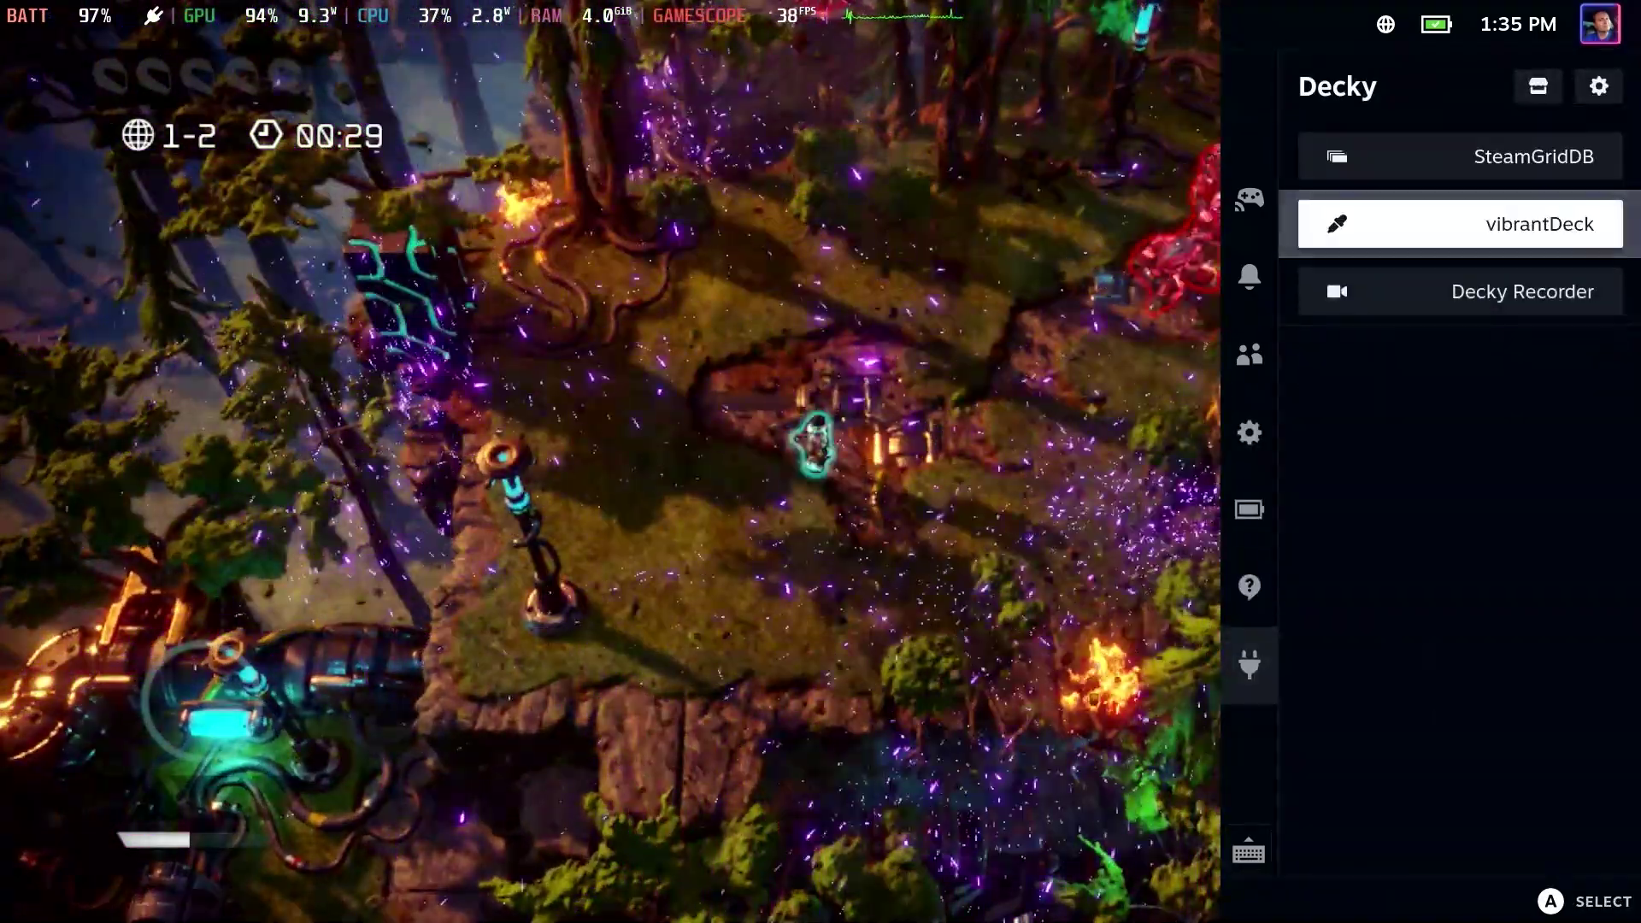
{"action": "key", "text": "Down"}
{"action": "key", "text": "Return"}
{"action": "key", "text": "Down"}
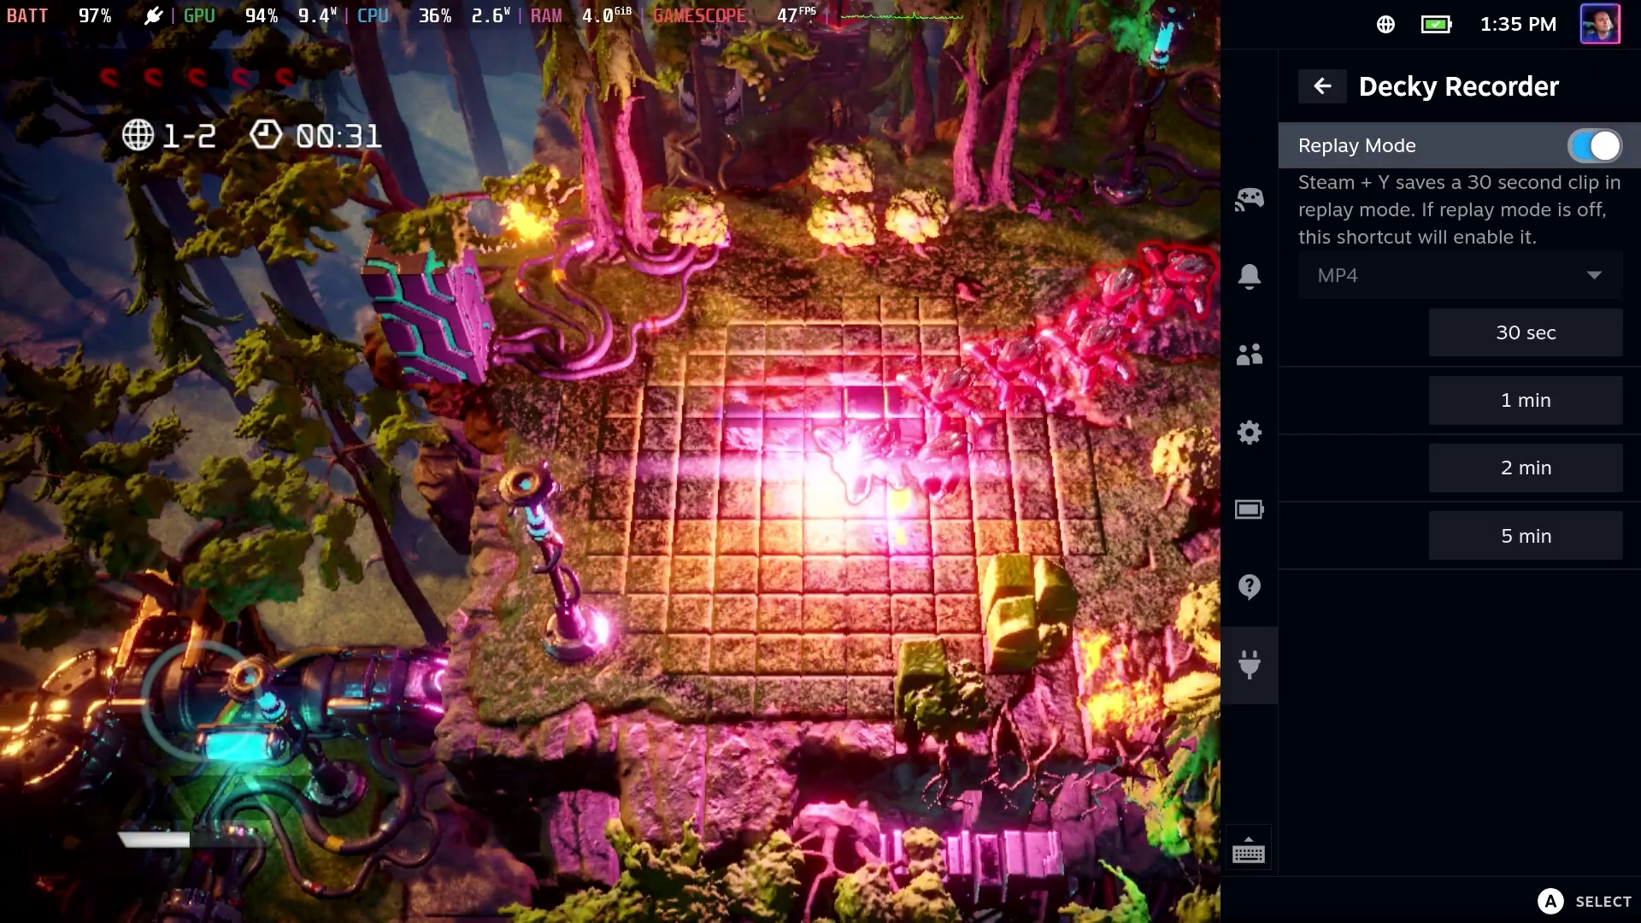
{"action": "key", "text": "Escape"}
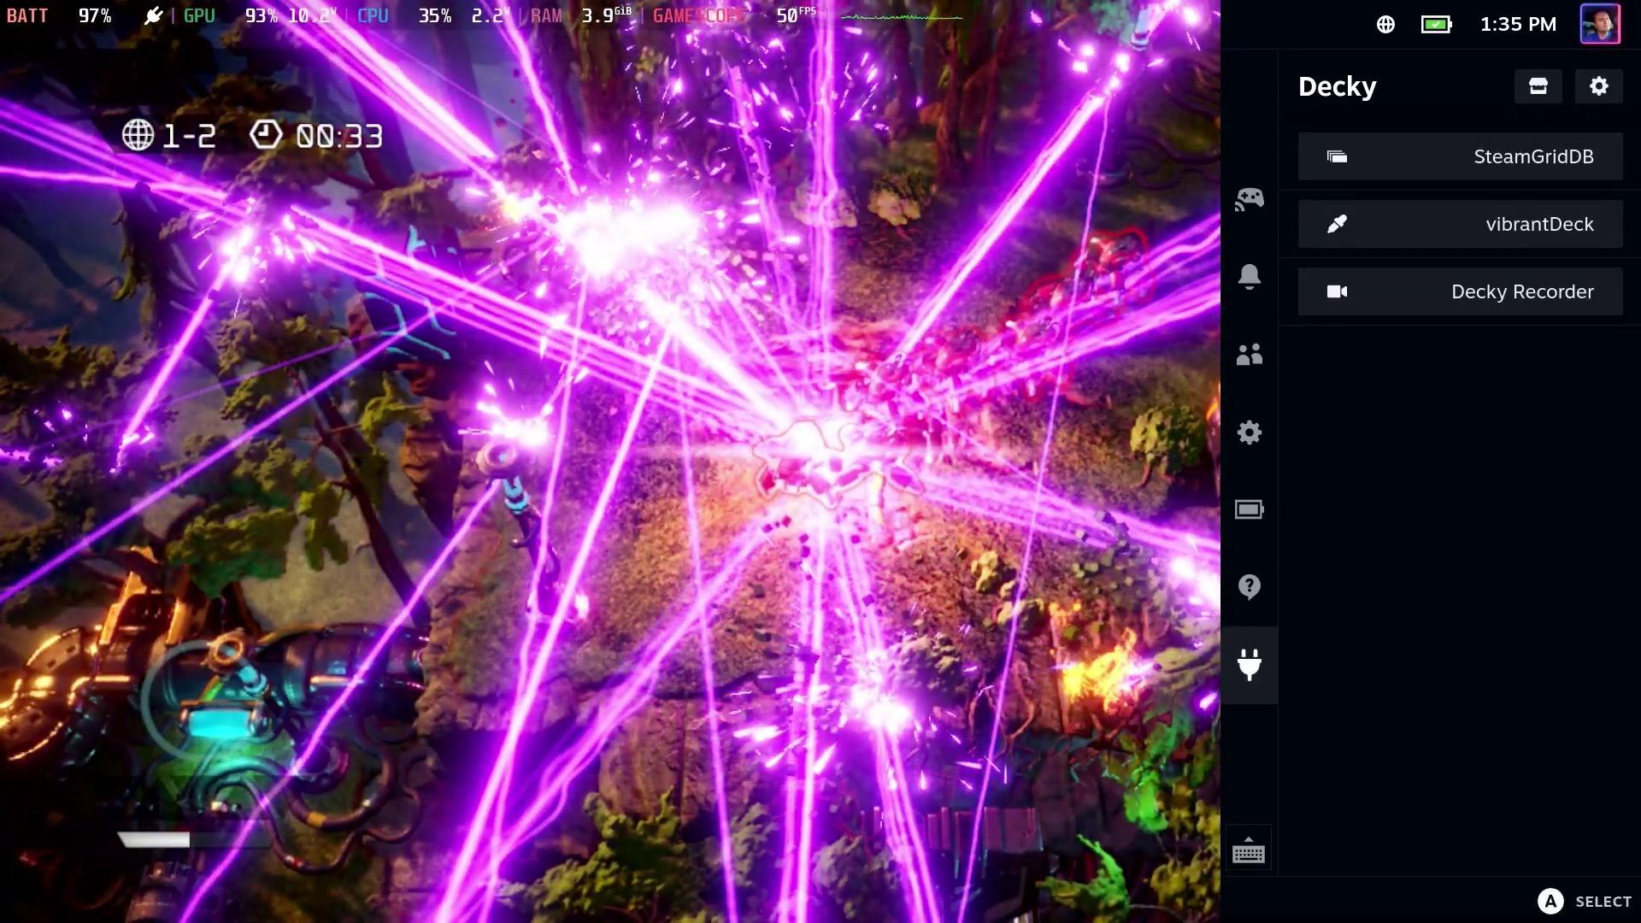
{"action": "key", "text": "Escape"}
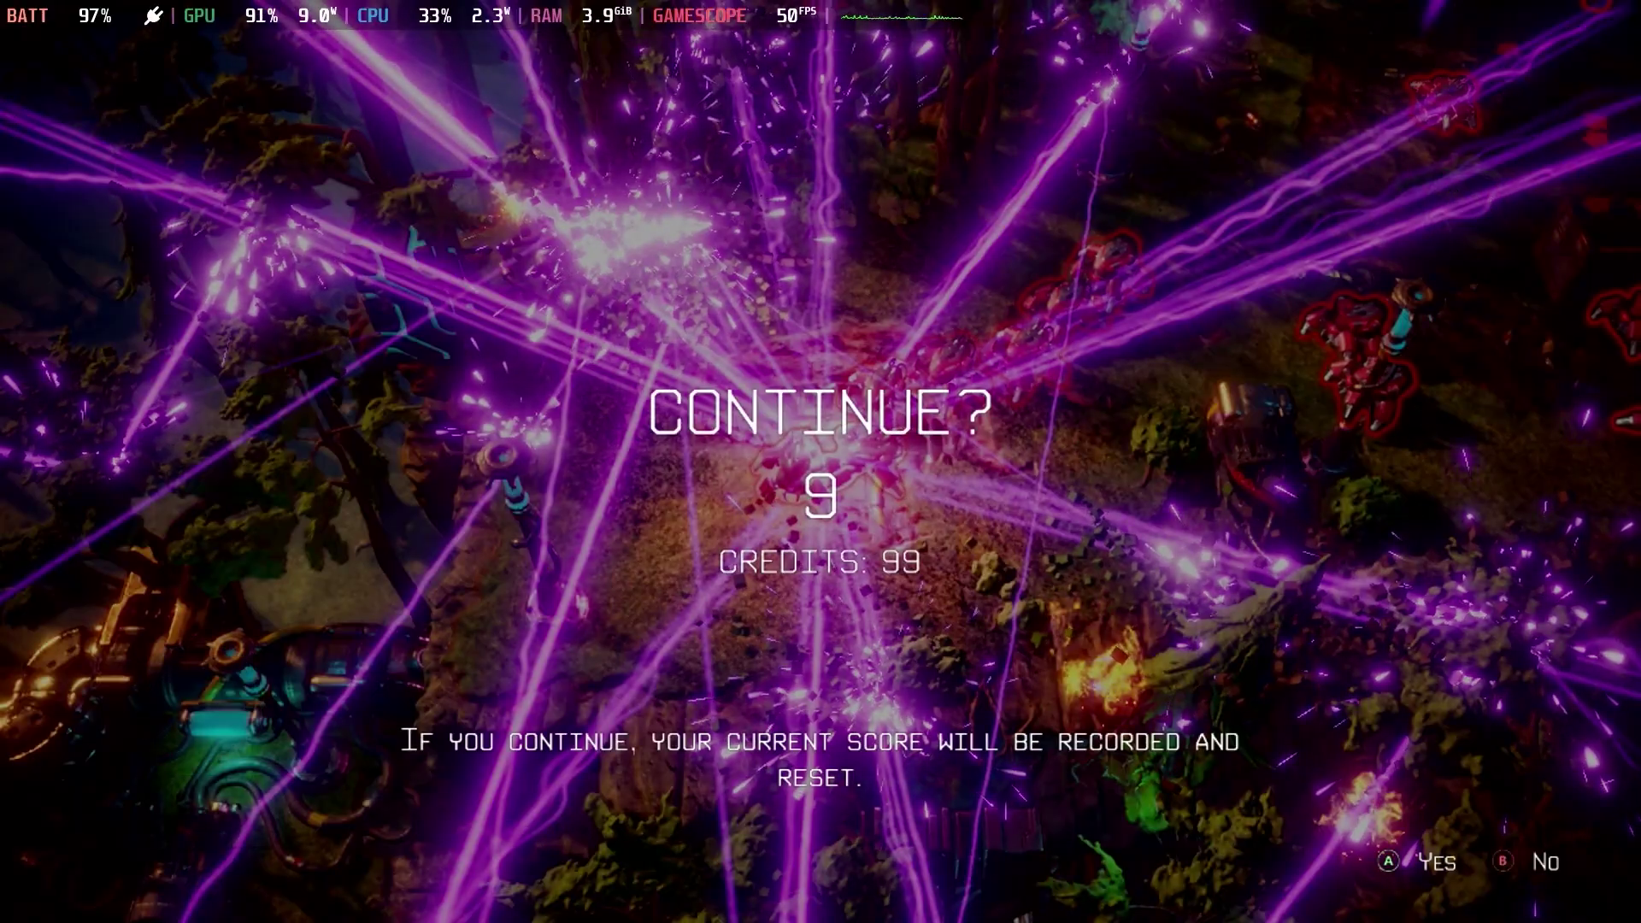
Pause the game, toggle Decky Recorder's Replay Mode, and resume playing.
{"action": "key", "text": "Return"}
{"action": "key", "text": "Escape"}
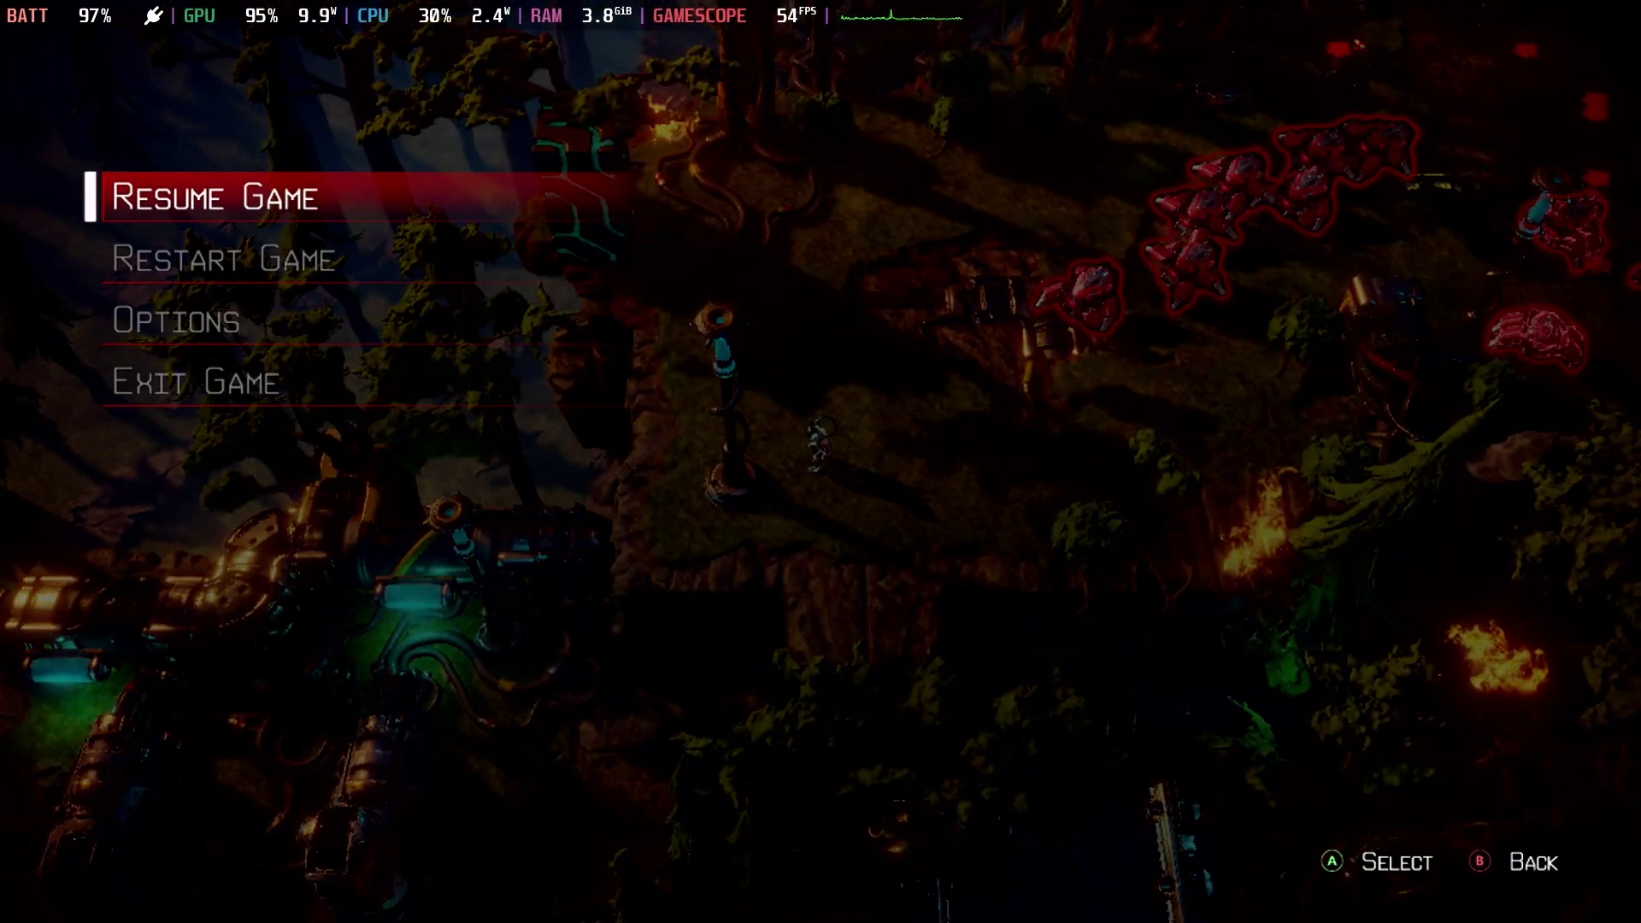
{"action": "key", "text": "ctrl+2"}
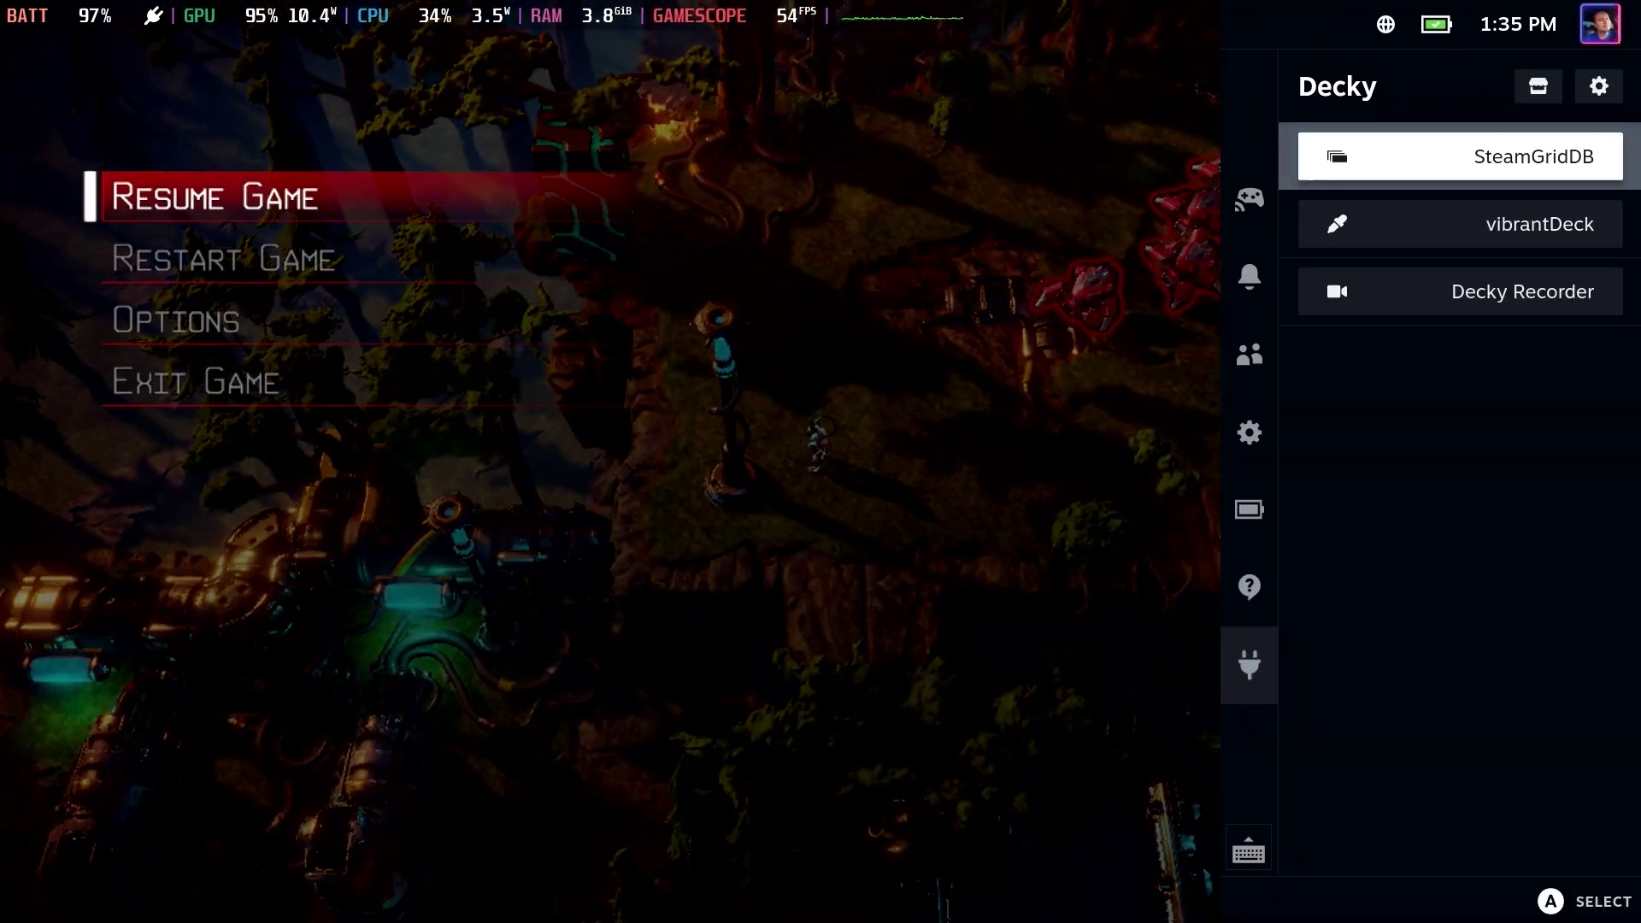
{"action": "left_click", "coordinate": [1460, 292]}
{"action": "key", "text": "Down"}
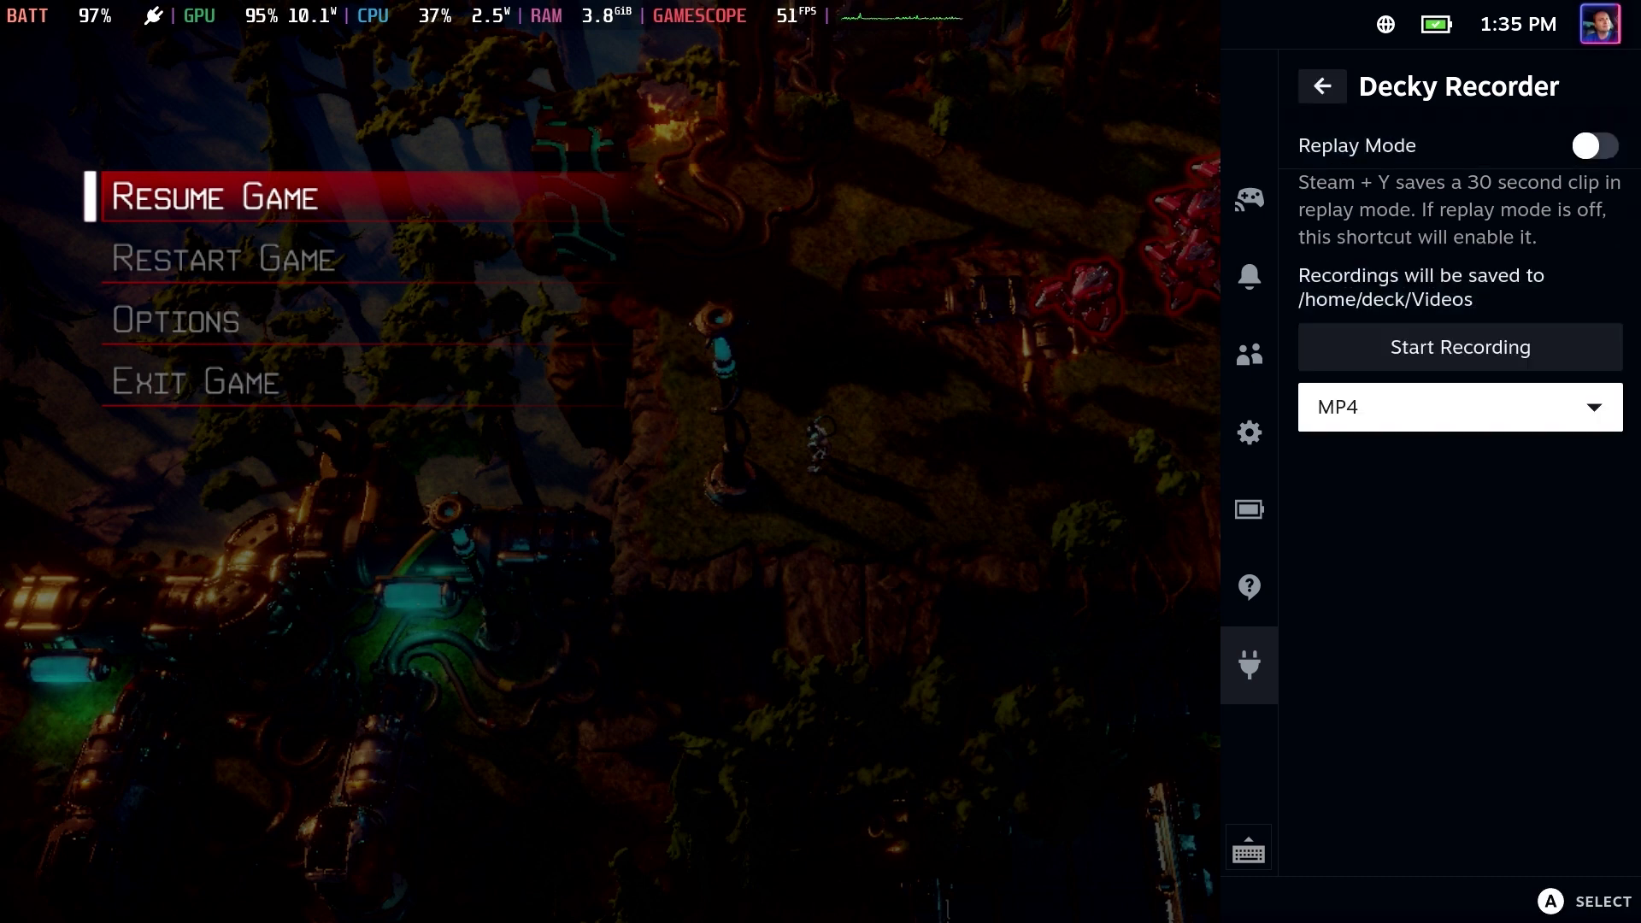
{"action": "key", "text": "Return"}
{"action": "key", "text": "Escape"}
{"action": "key", "text": "Return"}
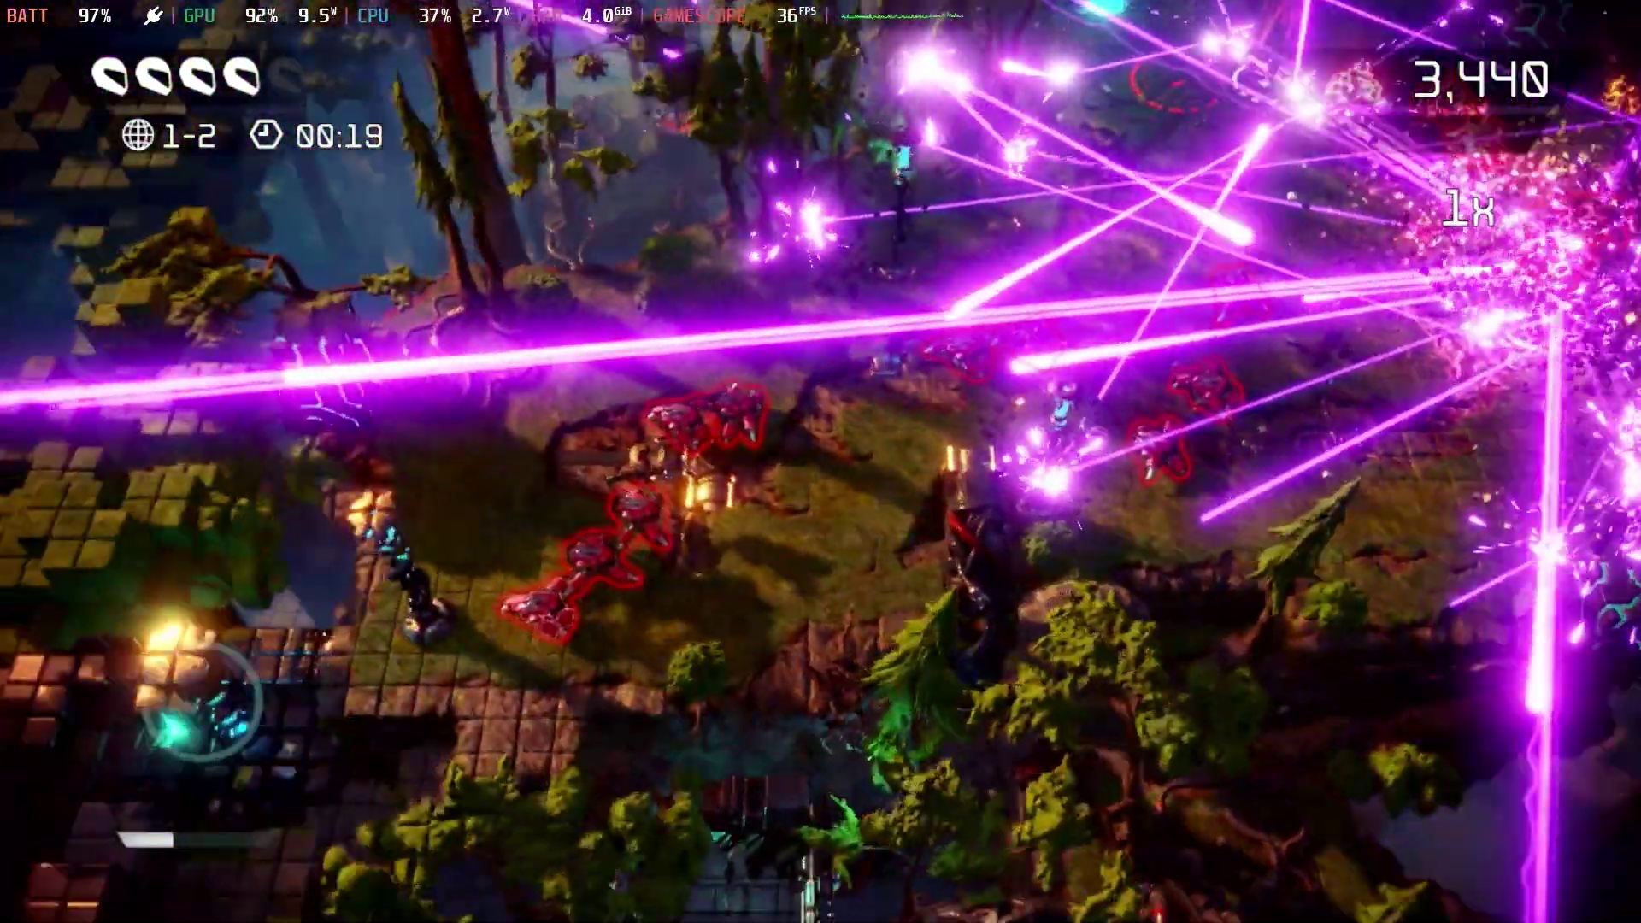
Stop the Decky Recorder recording so the clip is saved.
{"action": "key", "text": "ctrl+2"}
{"action": "key", "text": "Return"}
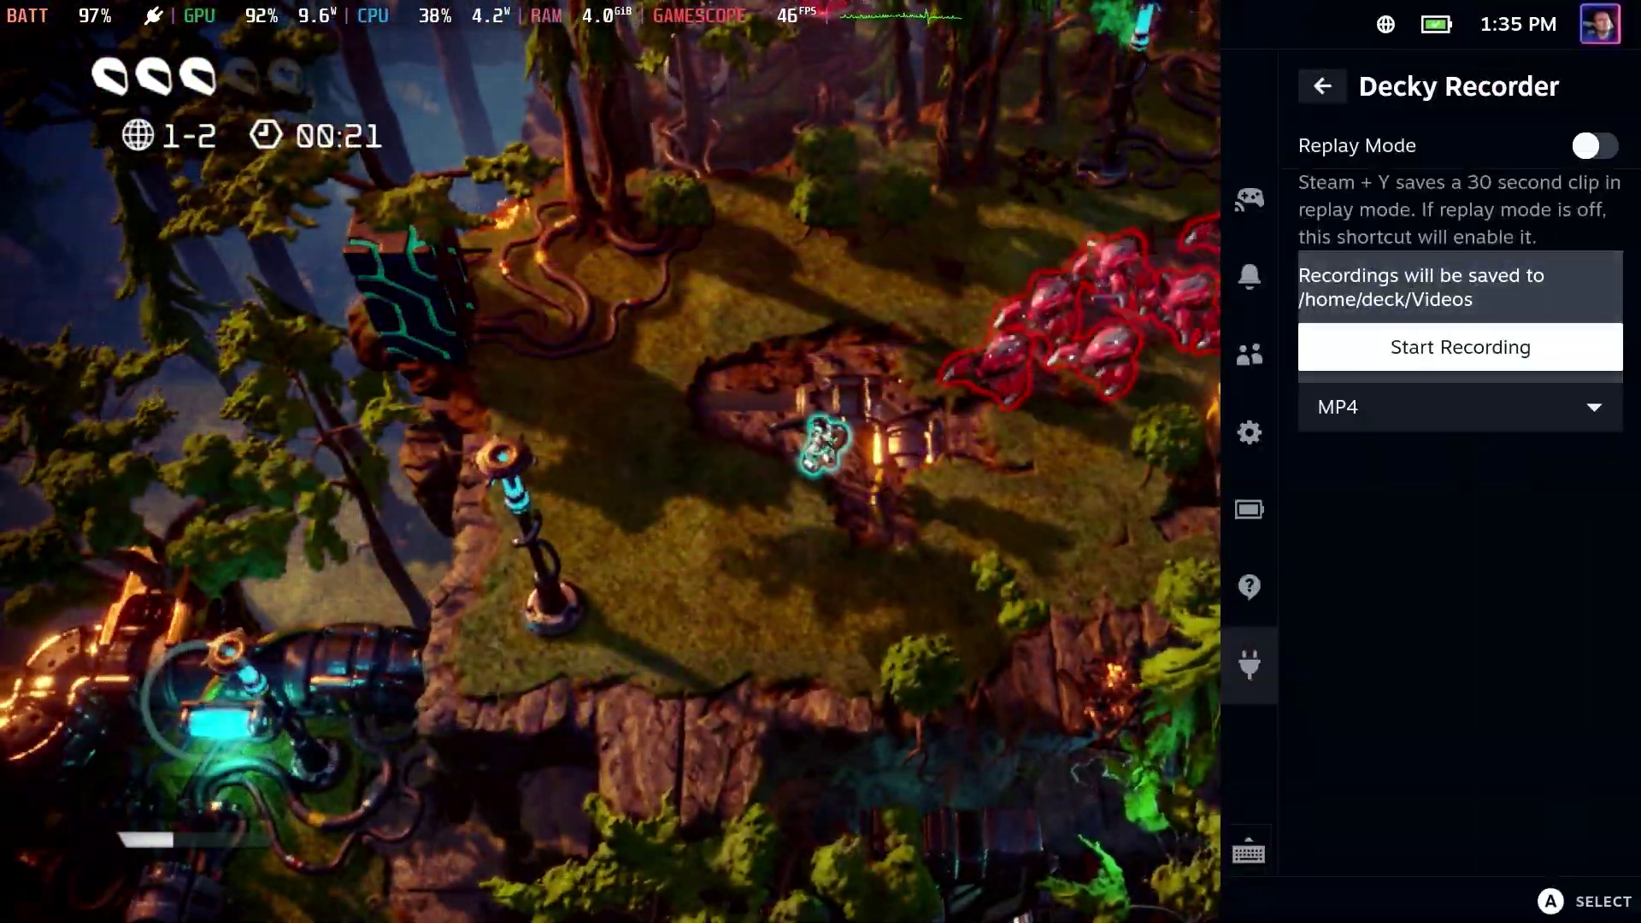
{"action": "key", "text": "Escape"}
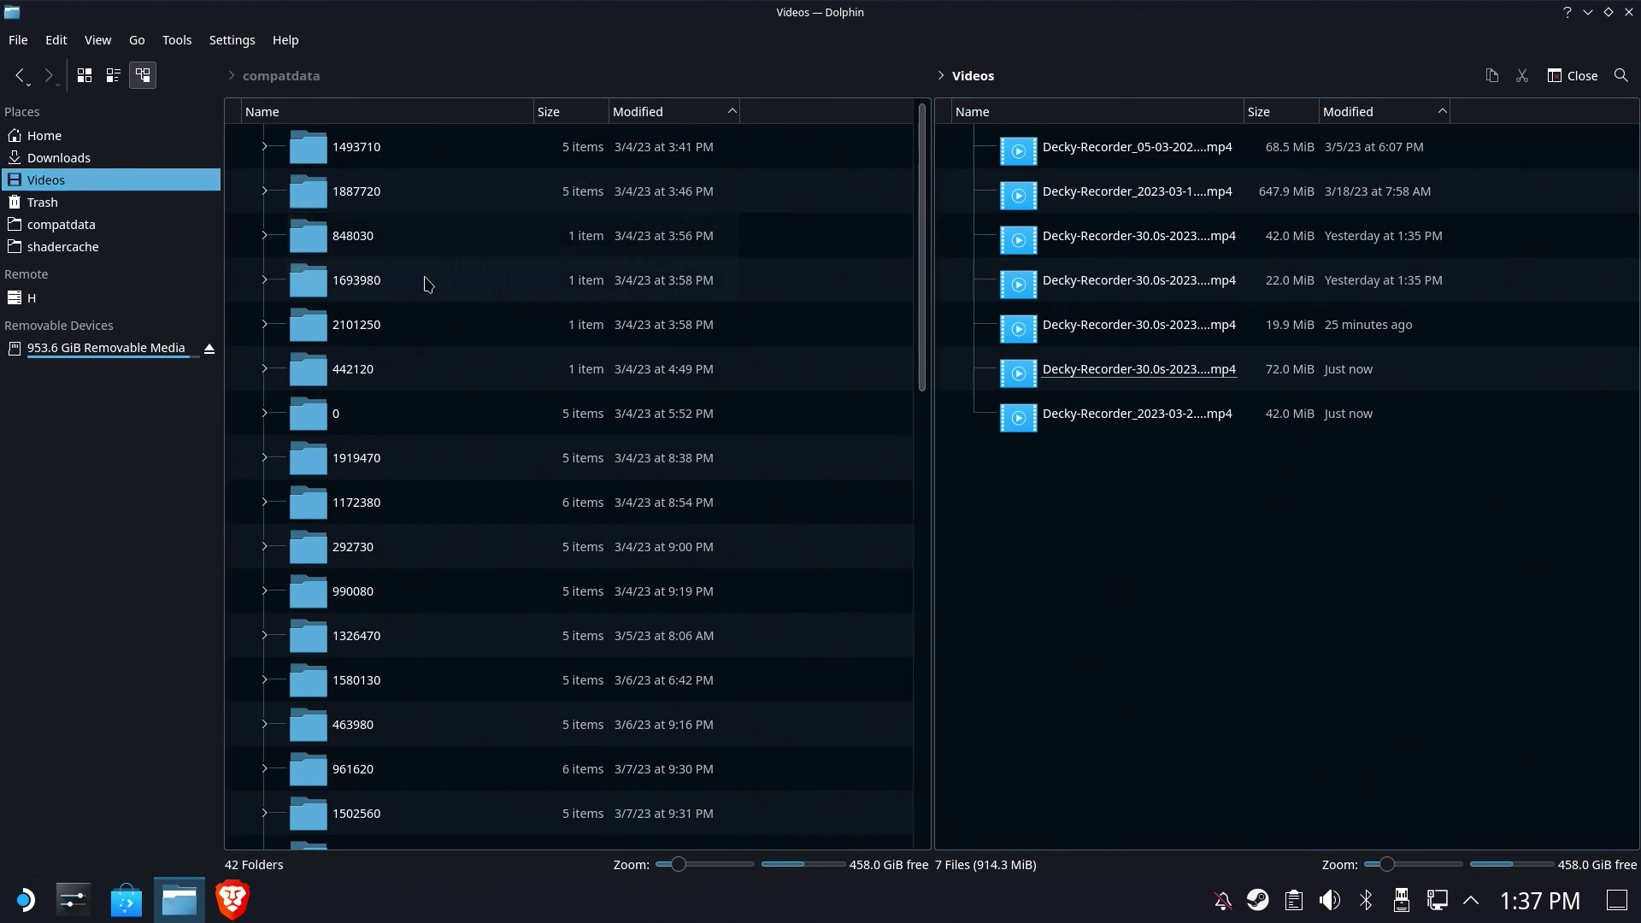
Play the 72.0 MiB and newest 42.0 MiB recorded clips in VLC, then close it.
{"action": "double_click", "coordinate": [1106, 364]}
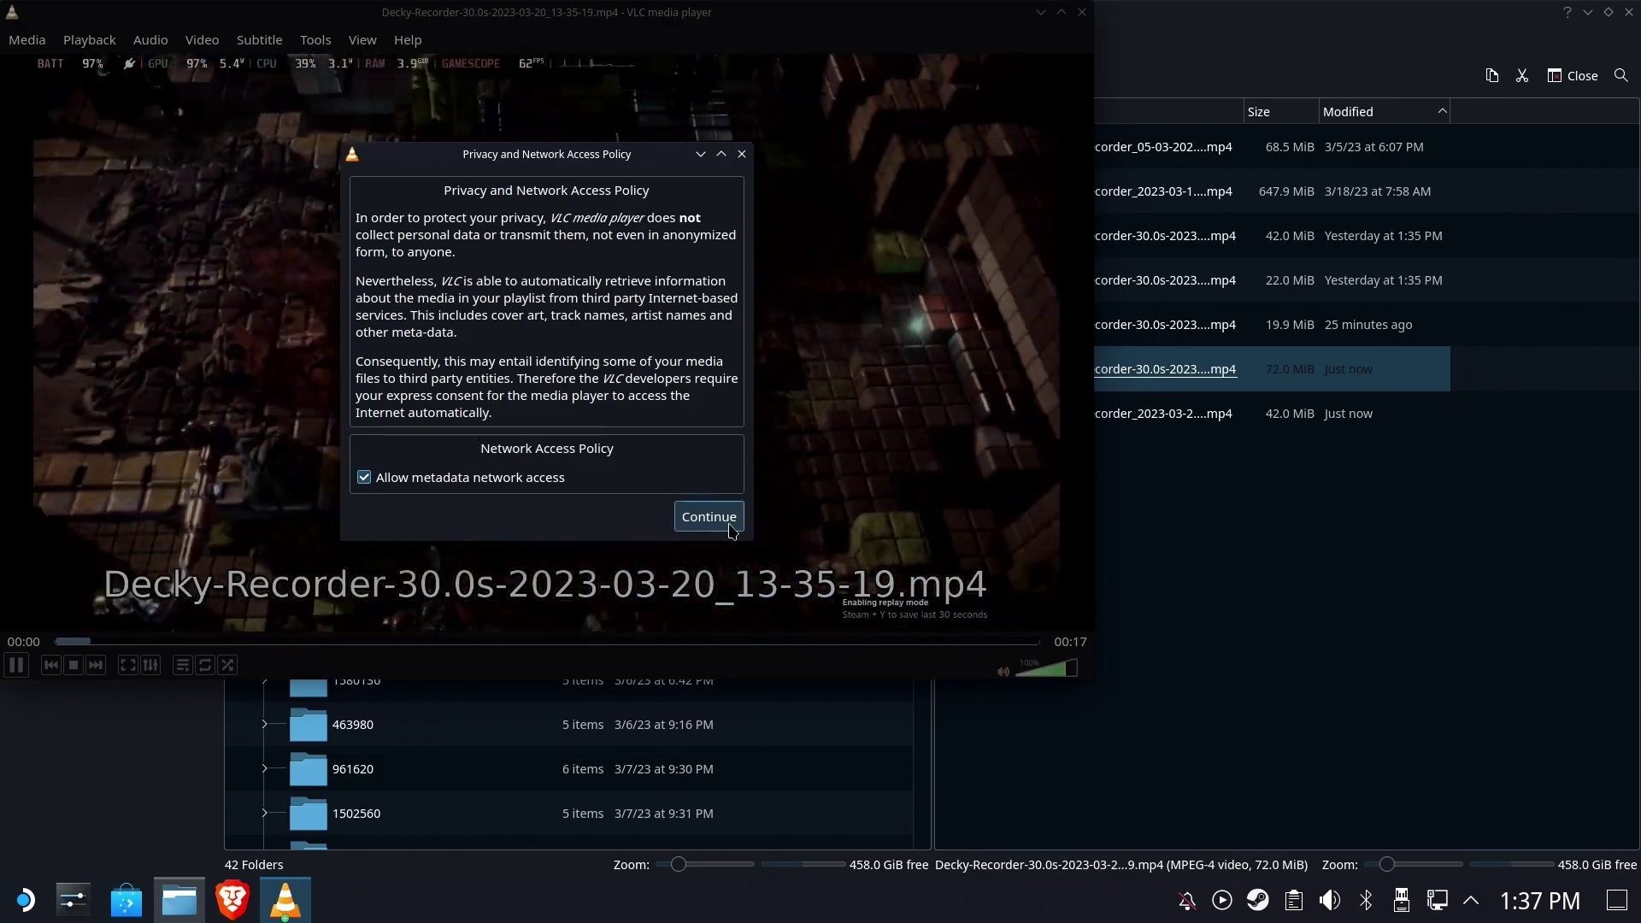
{"action": "left_click", "coordinate": [731, 525]}
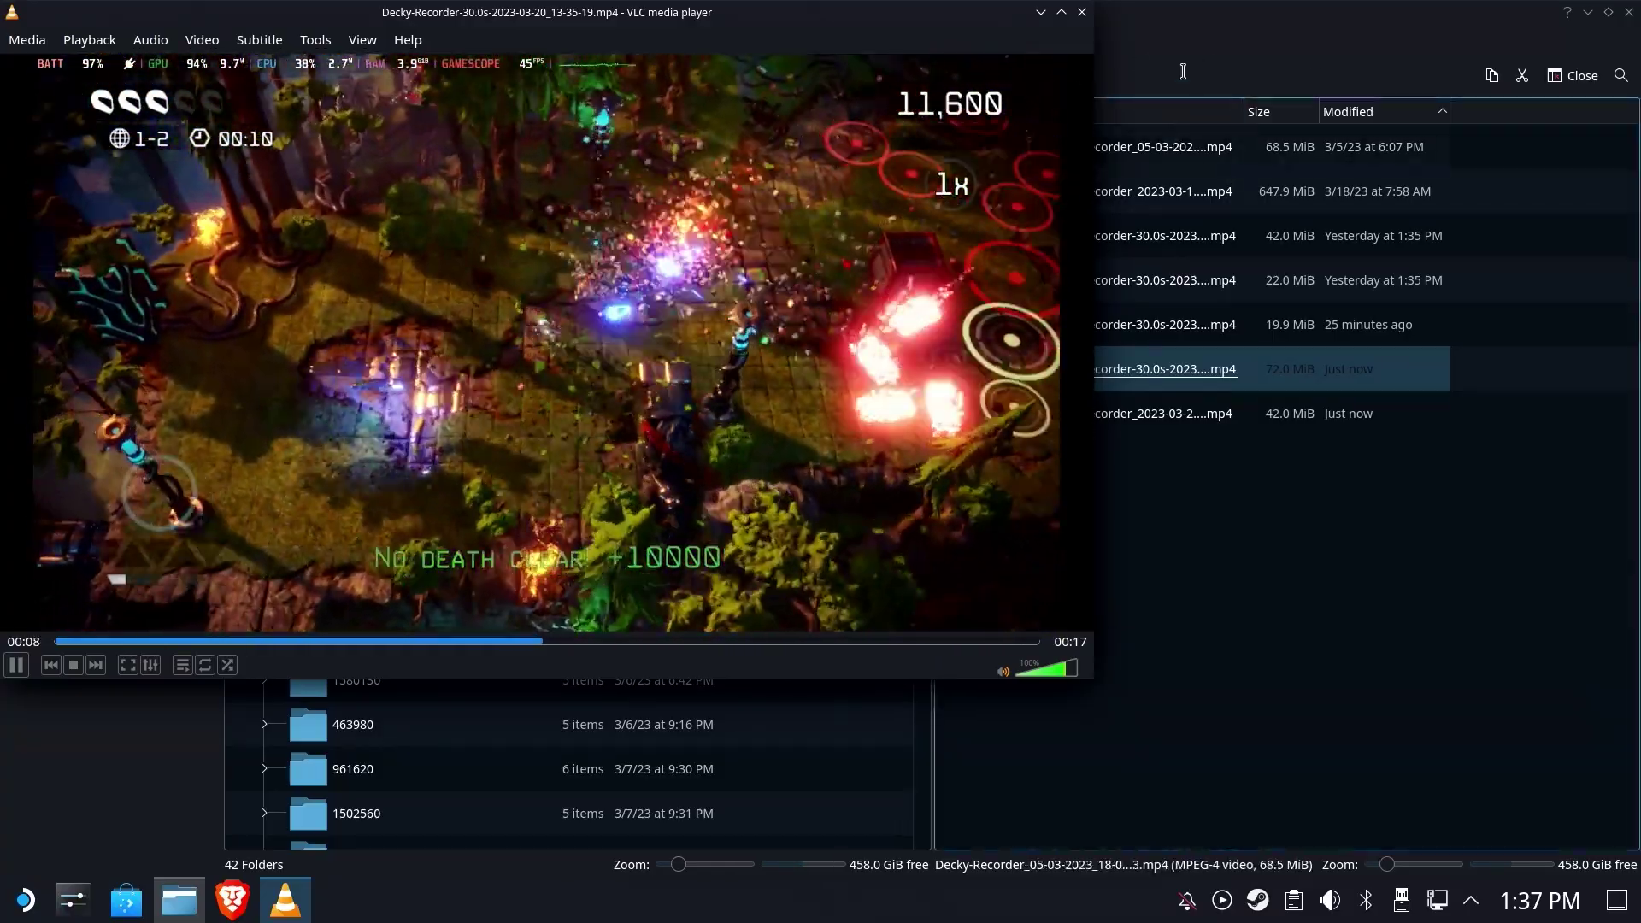
{"action": "left_click", "coordinate": [1083, 12]}
{"action": "left_click", "coordinate": [1128, 424]}
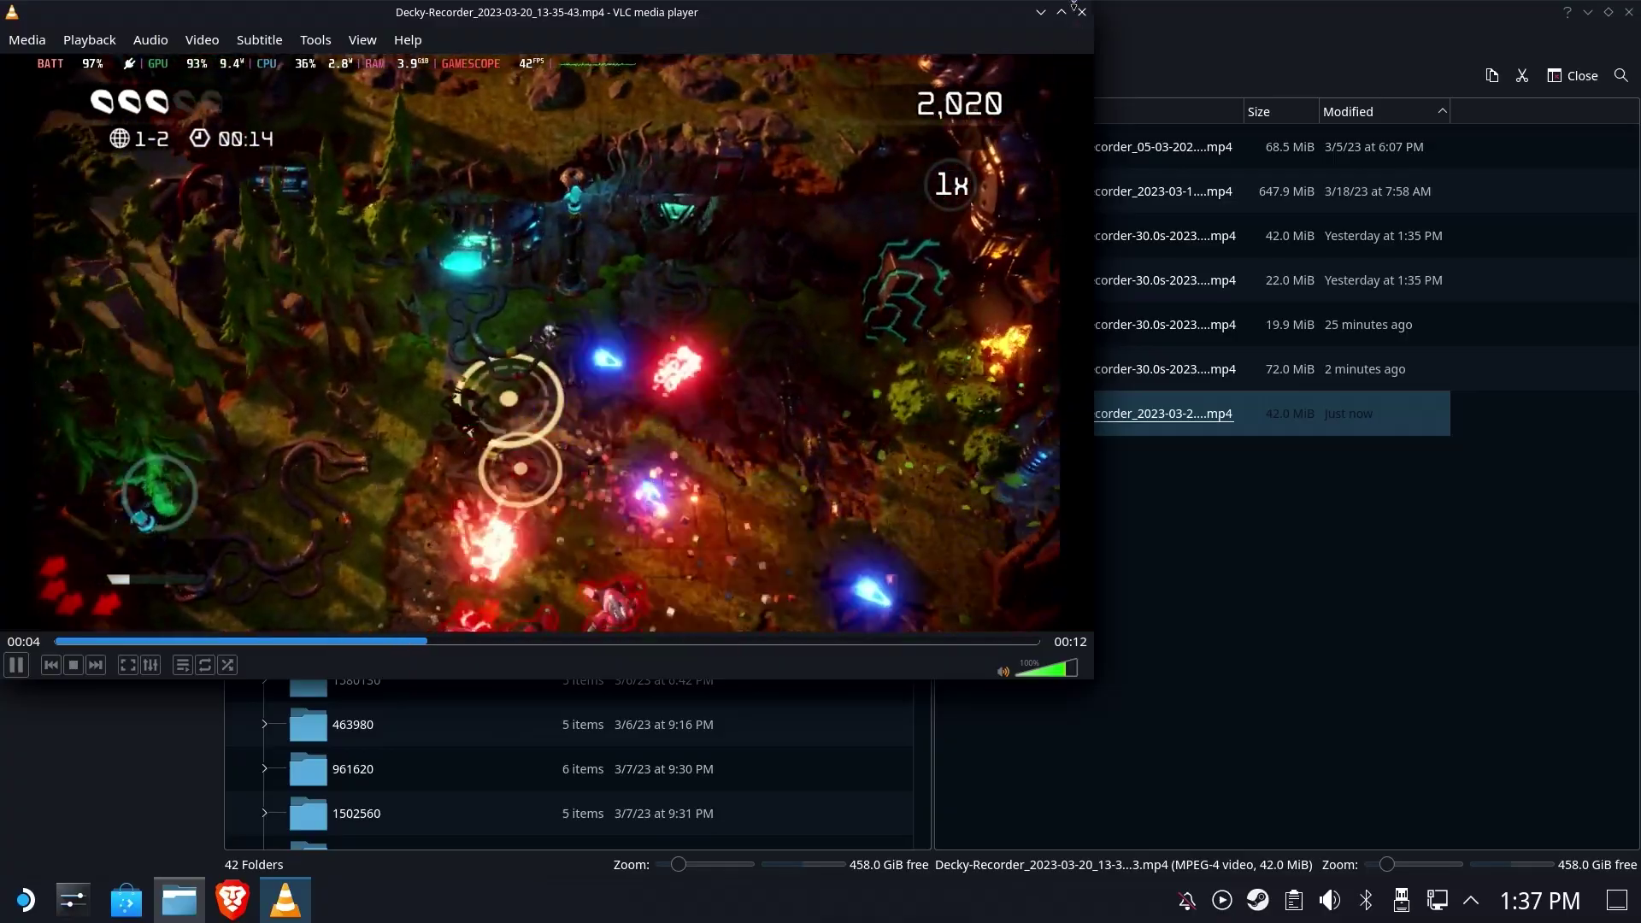
{"action": "left_click", "coordinate": [1081, 12]}
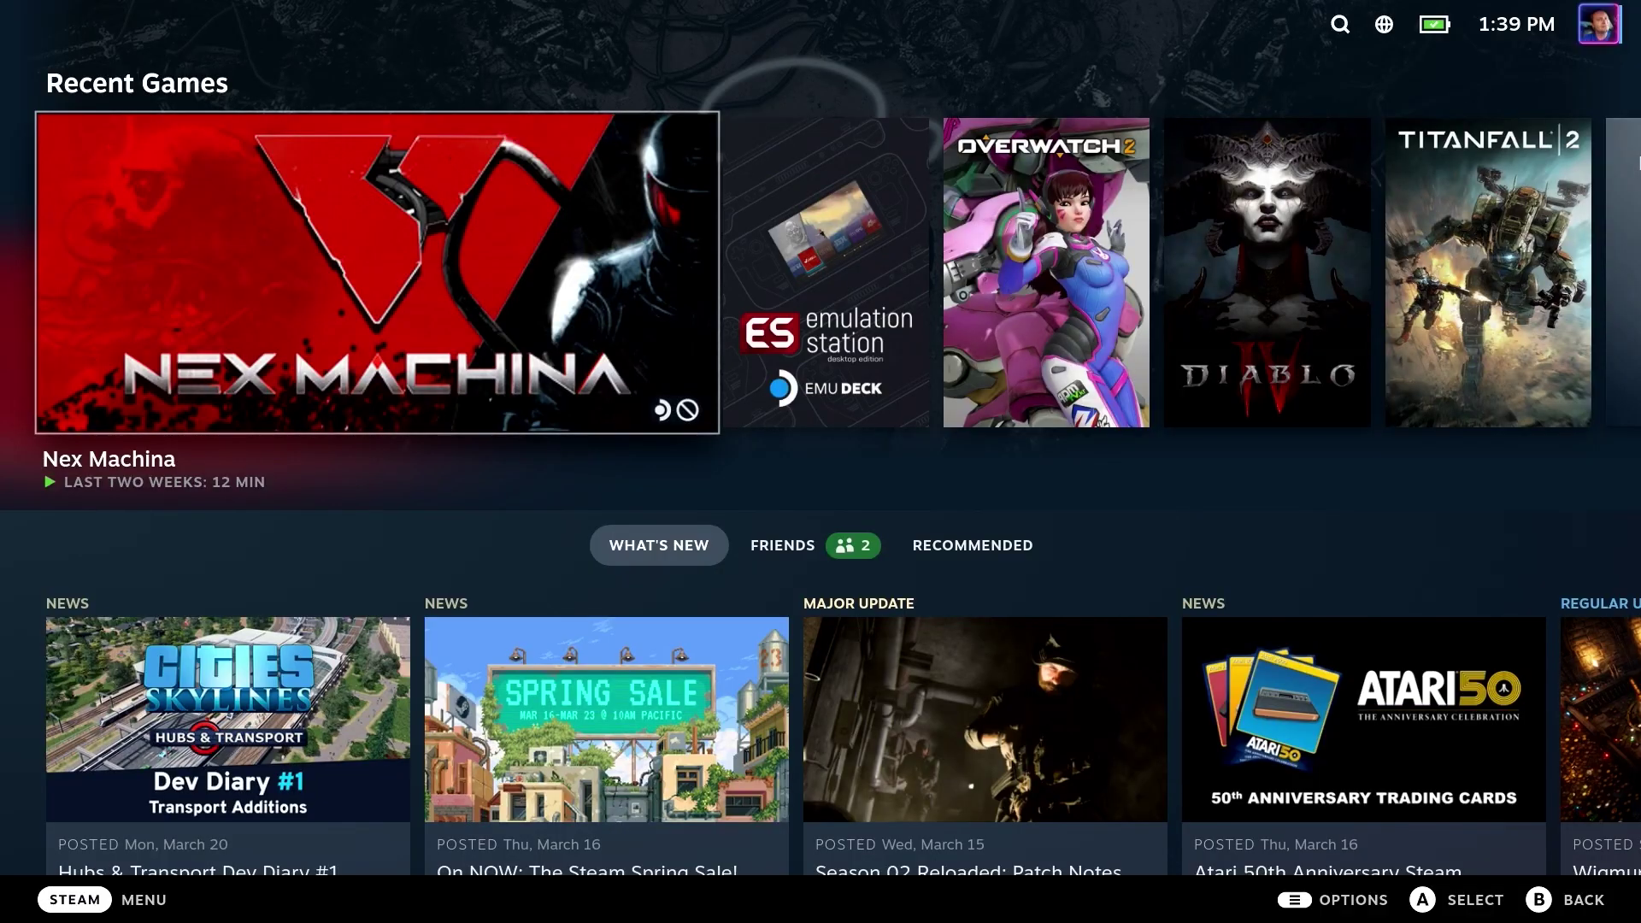
Install the Bluetooth plugin from the Decky plugin store.
{"action": "key", "text": "ctrl+2"}
{"action": "key", "text": "Down"}
{"action": "key", "text": "Right"}
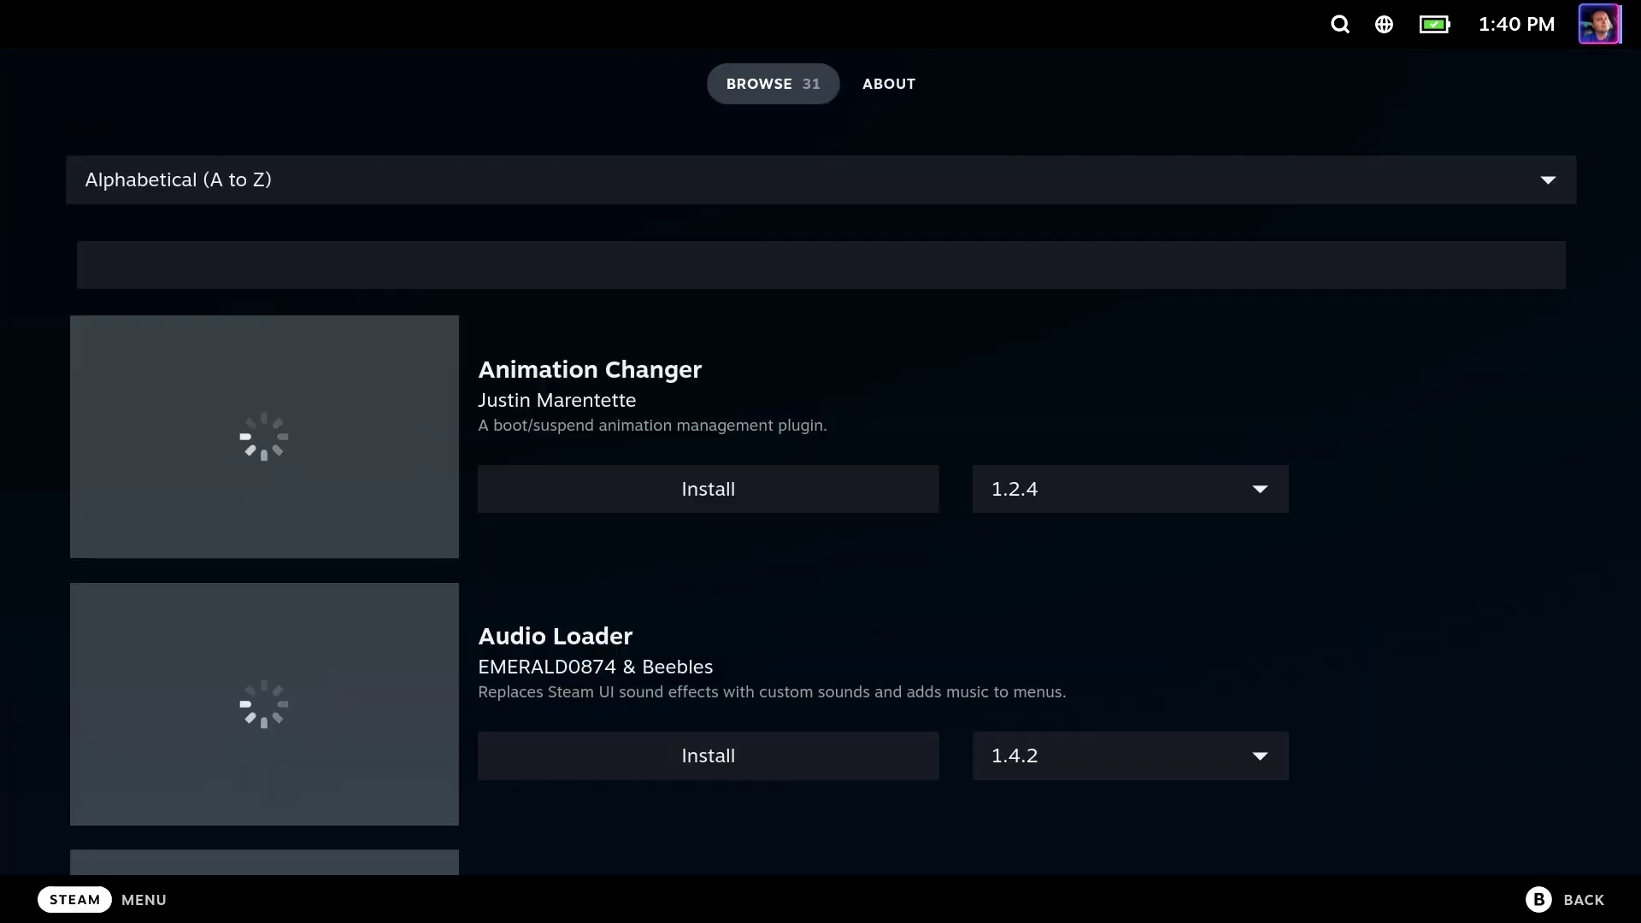
{"action": "key", "text": "Down"}
{"action": "key", "text": "Down"}
{"action": "key", "text": "Down"}
{"action": "key", "text": "Down"}
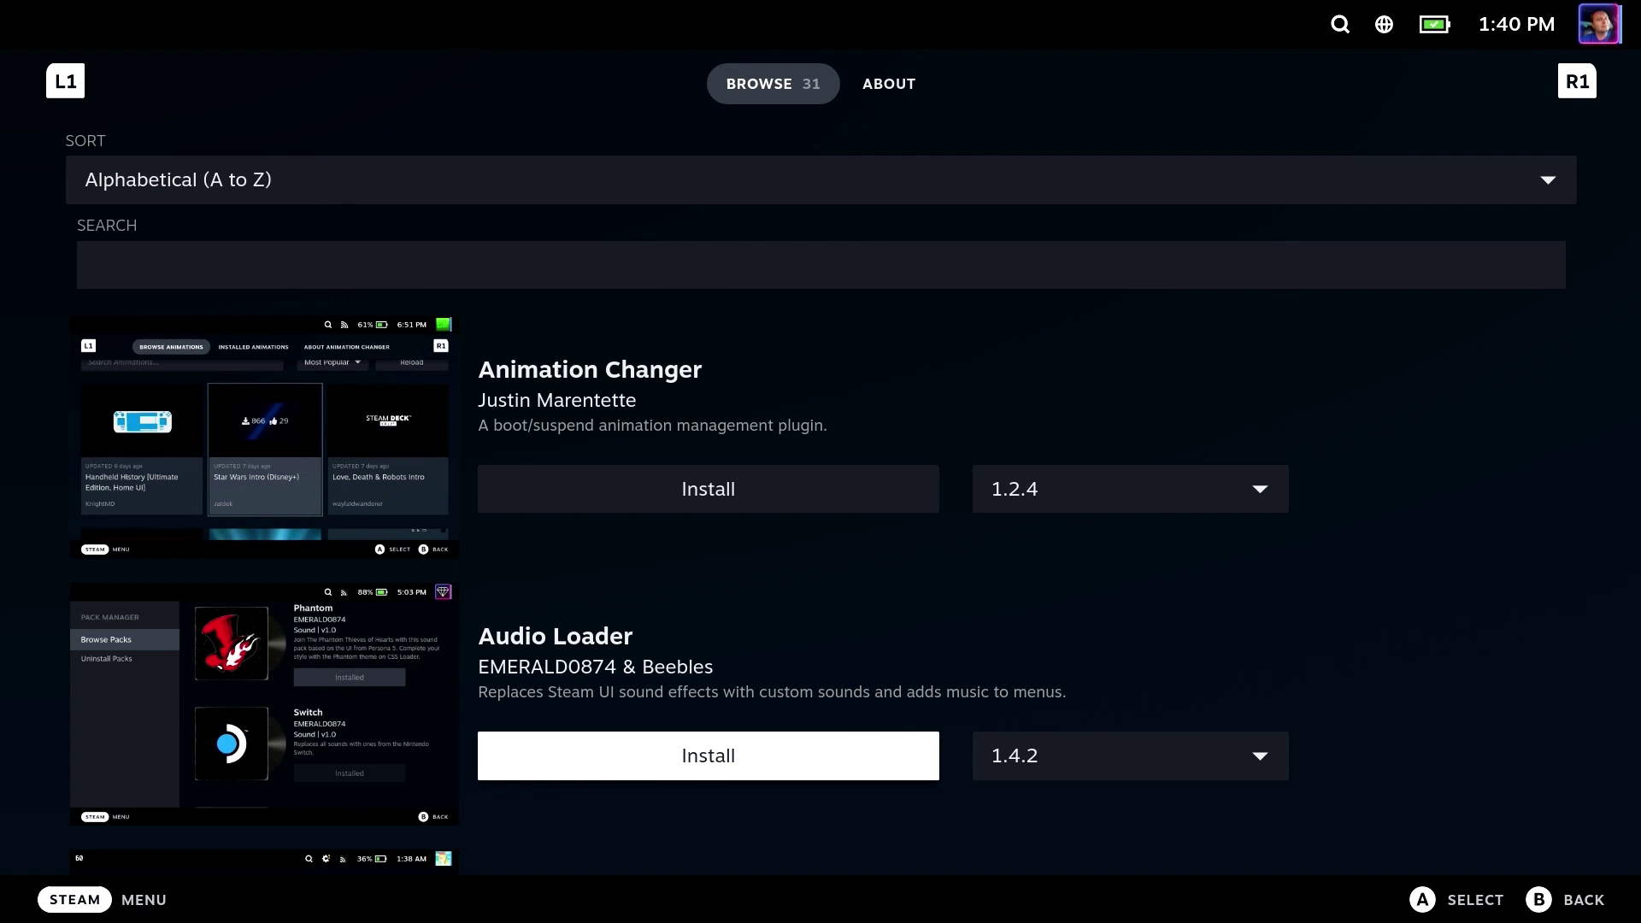
{"action": "key", "text": "Down"}
{"action": "key", "text": "Down"}
{"action": "key", "text": "Down"}
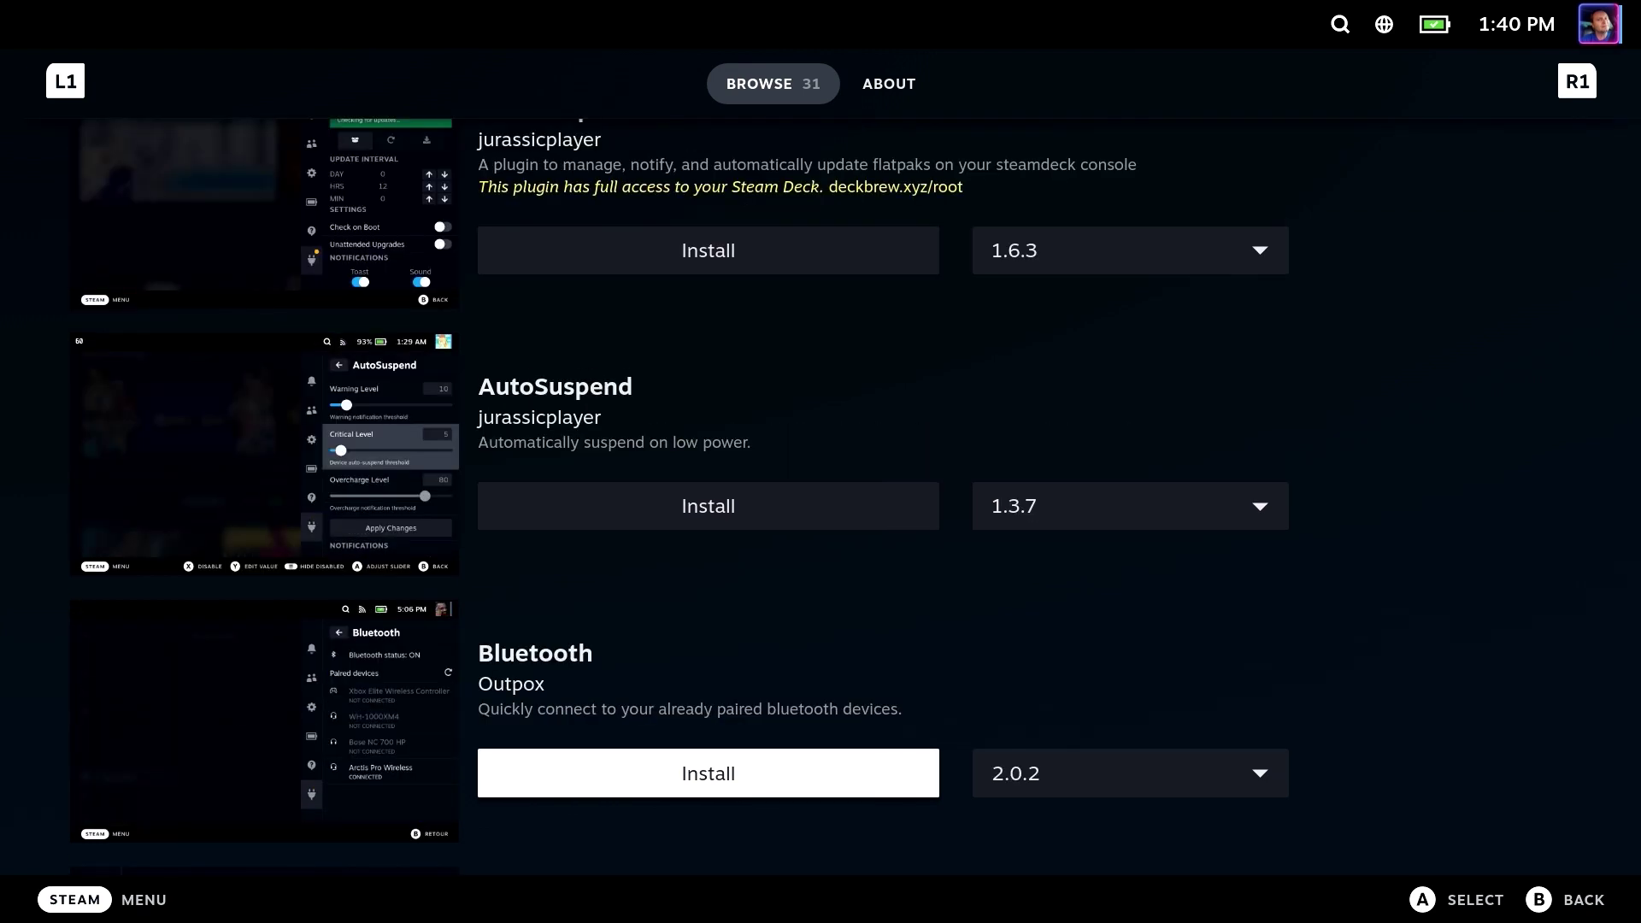
{"action": "key", "text": "Down"}
{"action": "key", "text": "Up"}
{"action": "key", "text": "Return"}
{"action": "key", "text": "Return"}
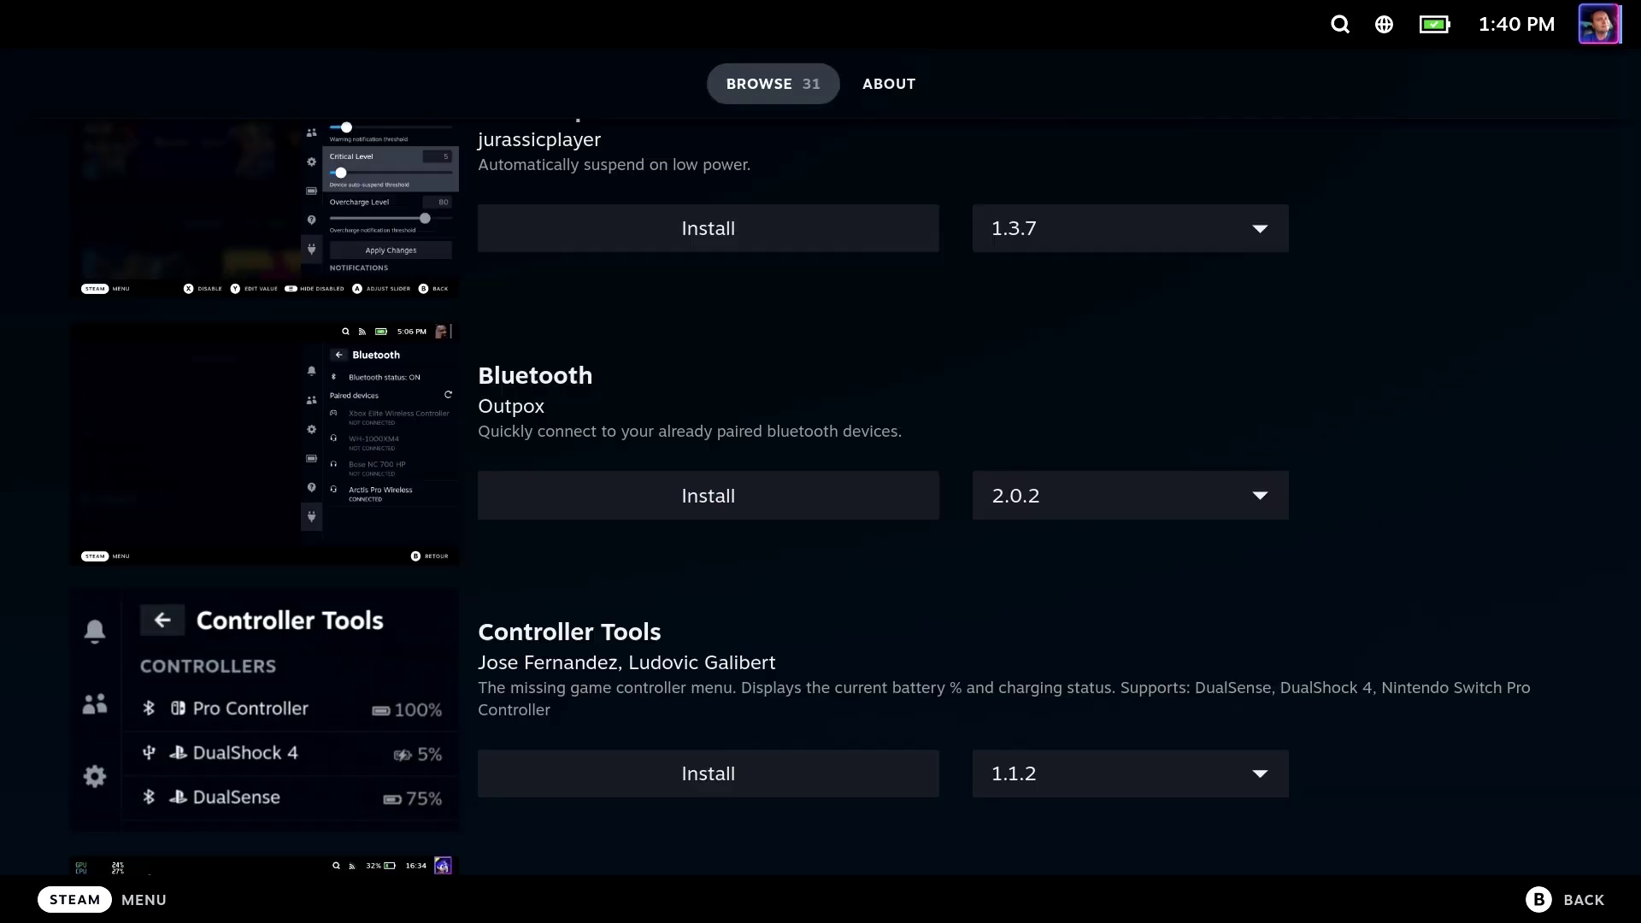
Open the Bluetooth plugin to check paired devices, then go back to the plugin list.
{"action": "key", "text": "ctrl+2"}
{"action": "key", "text": "Right"}
{"action": "key", "text": "Down"}
{"action": "key", "text": "Down"}
{"action": "key", "text": "Down"}
{"action": "key", "text": "Down"}
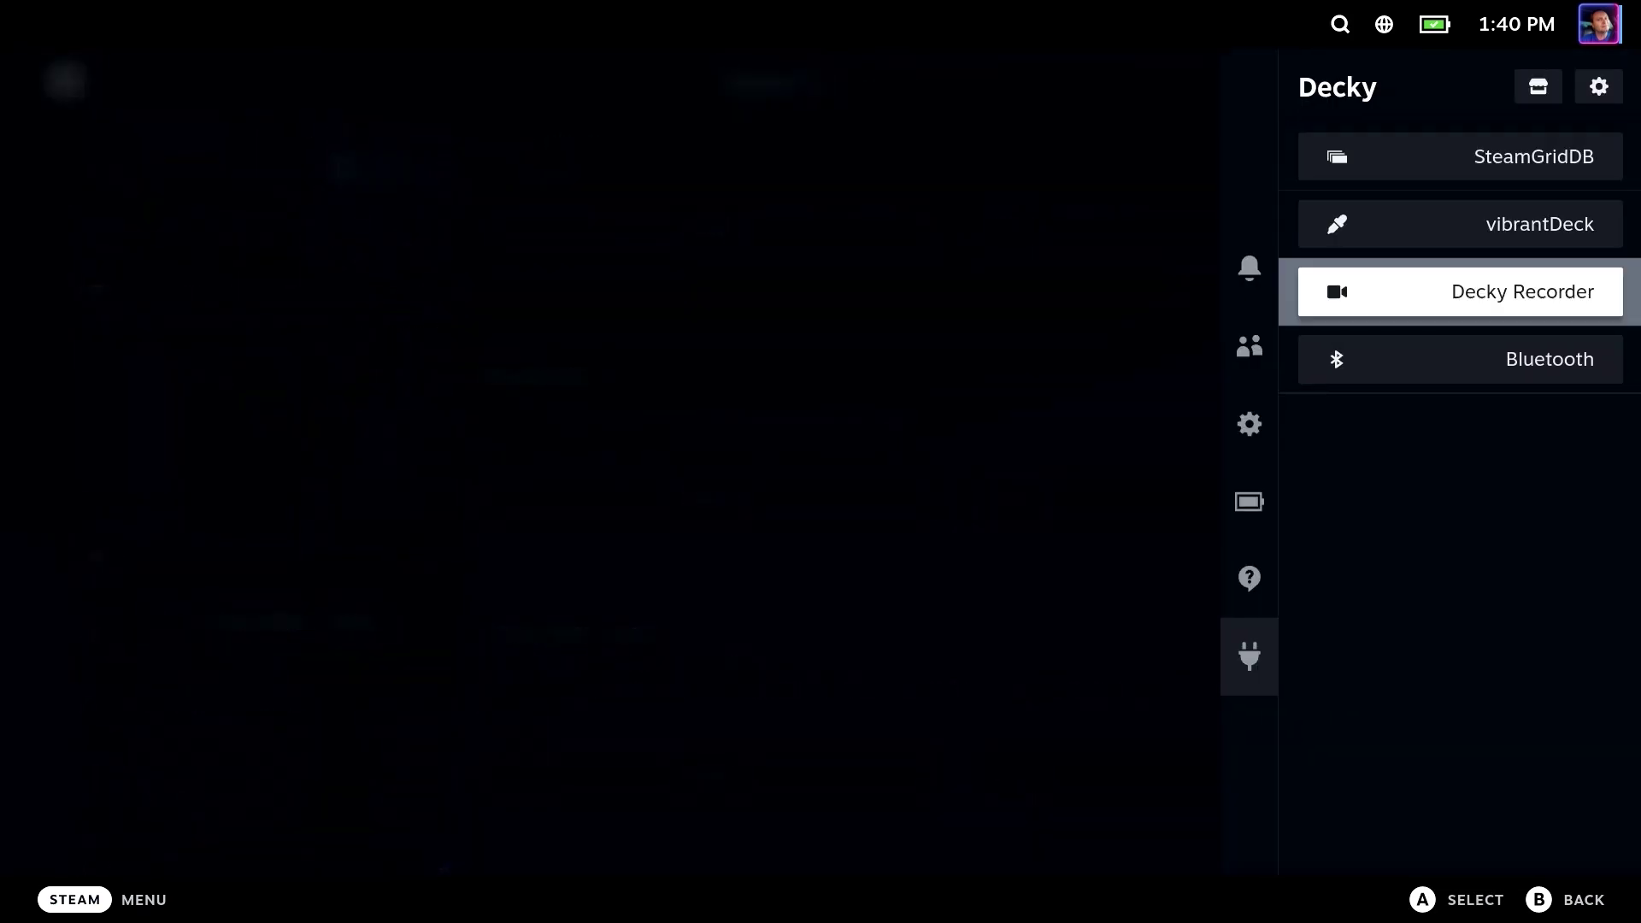
{"action": "key", "text": "Return"}
{"action": "key", "text": "Down"}
{"action": "key", "text": "Down"}
{"action": "key", "text": "Down"}
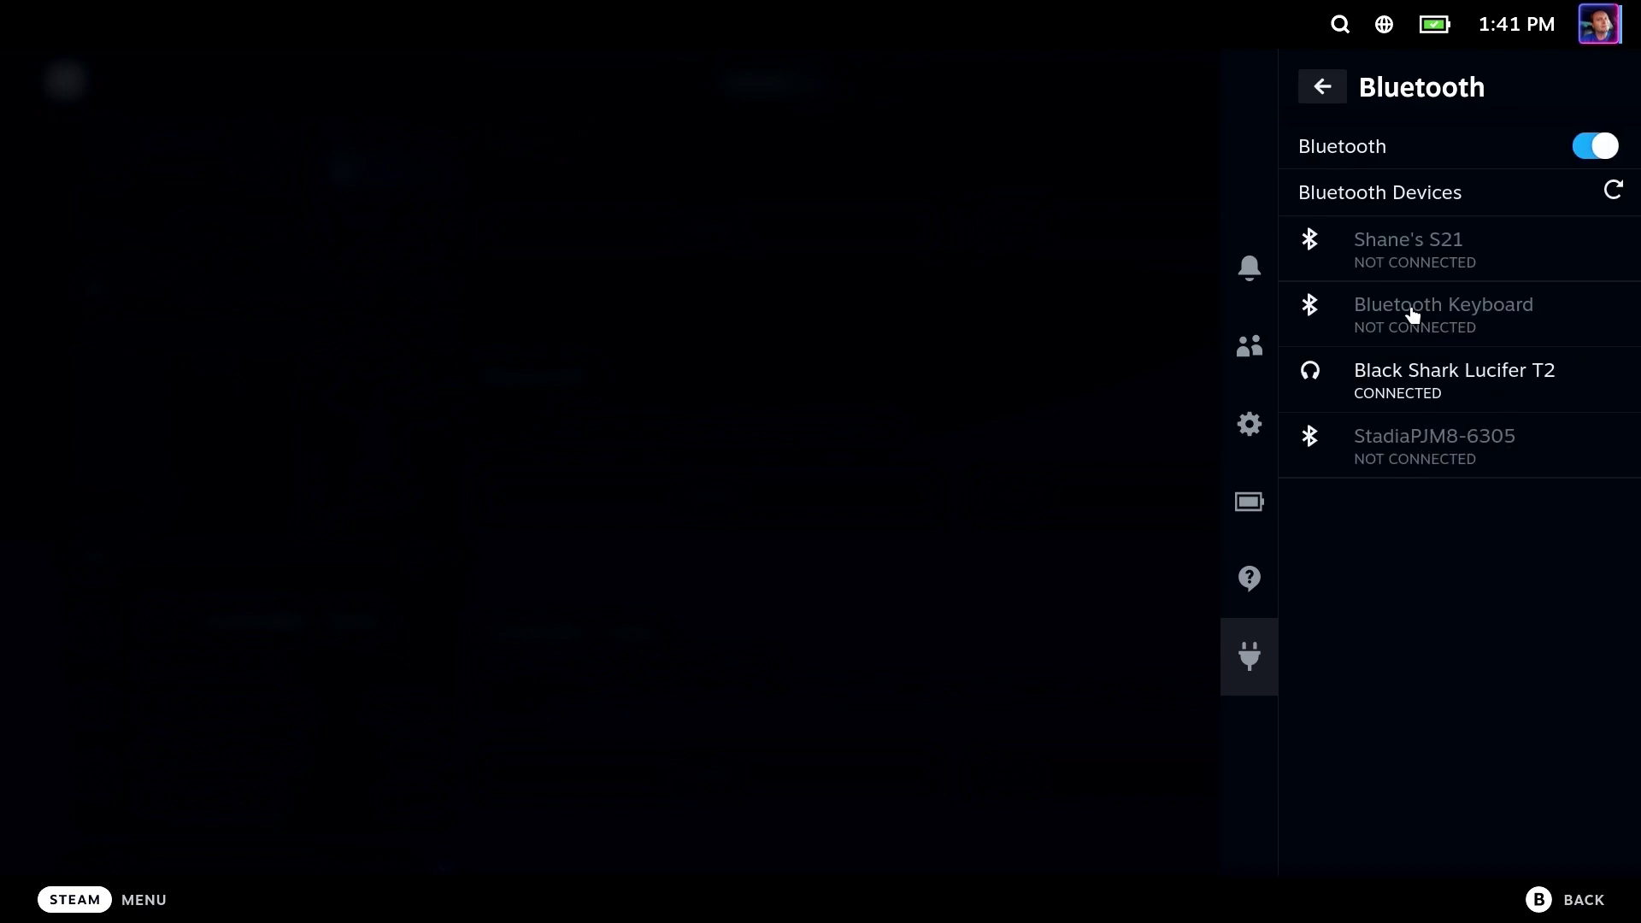
{"action": "left_click", "coordinate": [1321, 88]}
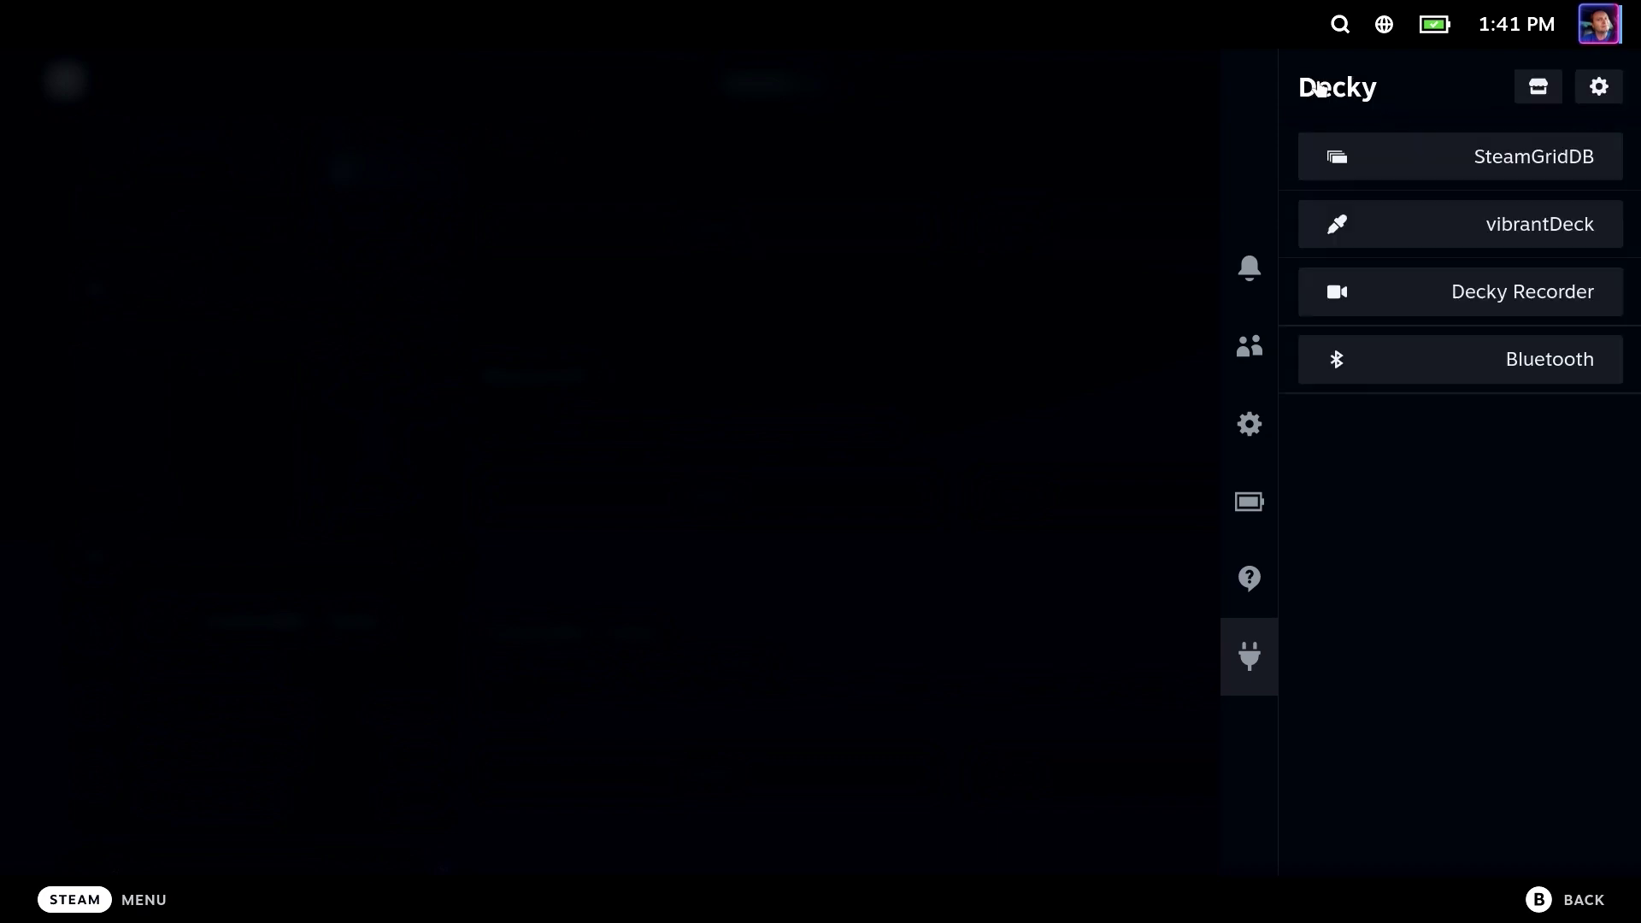
Install the Quick Launch plugin from the Decky plugin store.
{"action": "key", "text": "Up"}
{"action": "key", "text": "Up"}
{"action": "key", "text": "Up"}
{"action": "key", "text": "Up"}
{"action": "key", "text": "Up"}
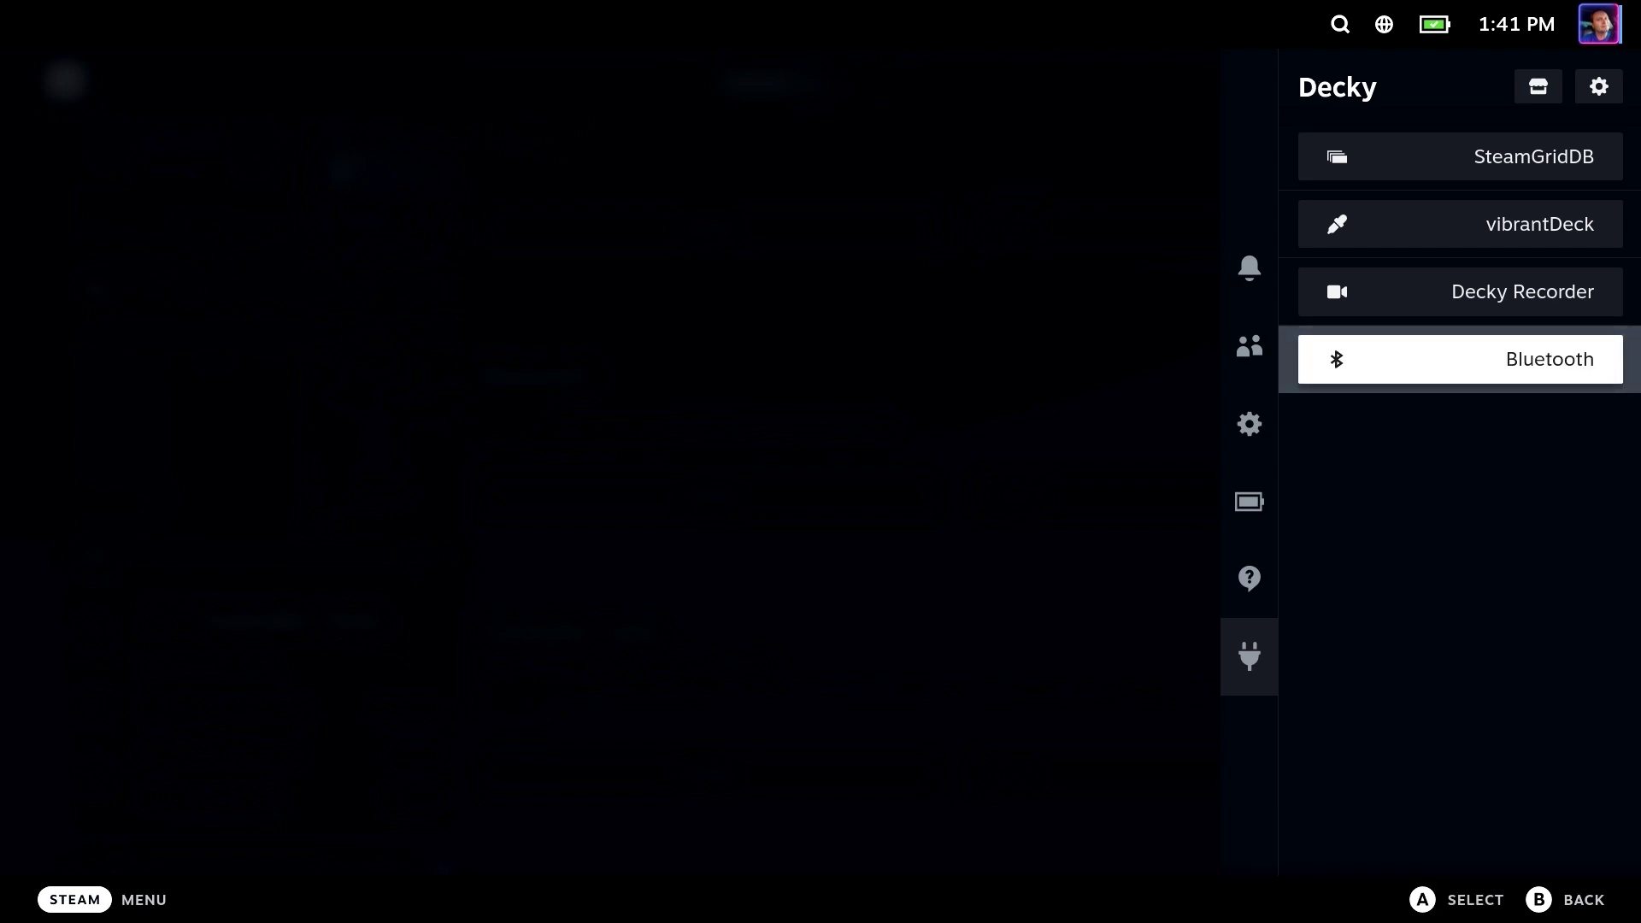
{"action": "key", "text": "Return"}
{"action": "key", "text": "Down"}
{"action": "key", "text": "Down"}
{"action": "key", "text": "Down"}
{"action": "key", "text": "Down"}
{"action": "key", "text": "Down"}
{"action": "key", "text": "Down"}
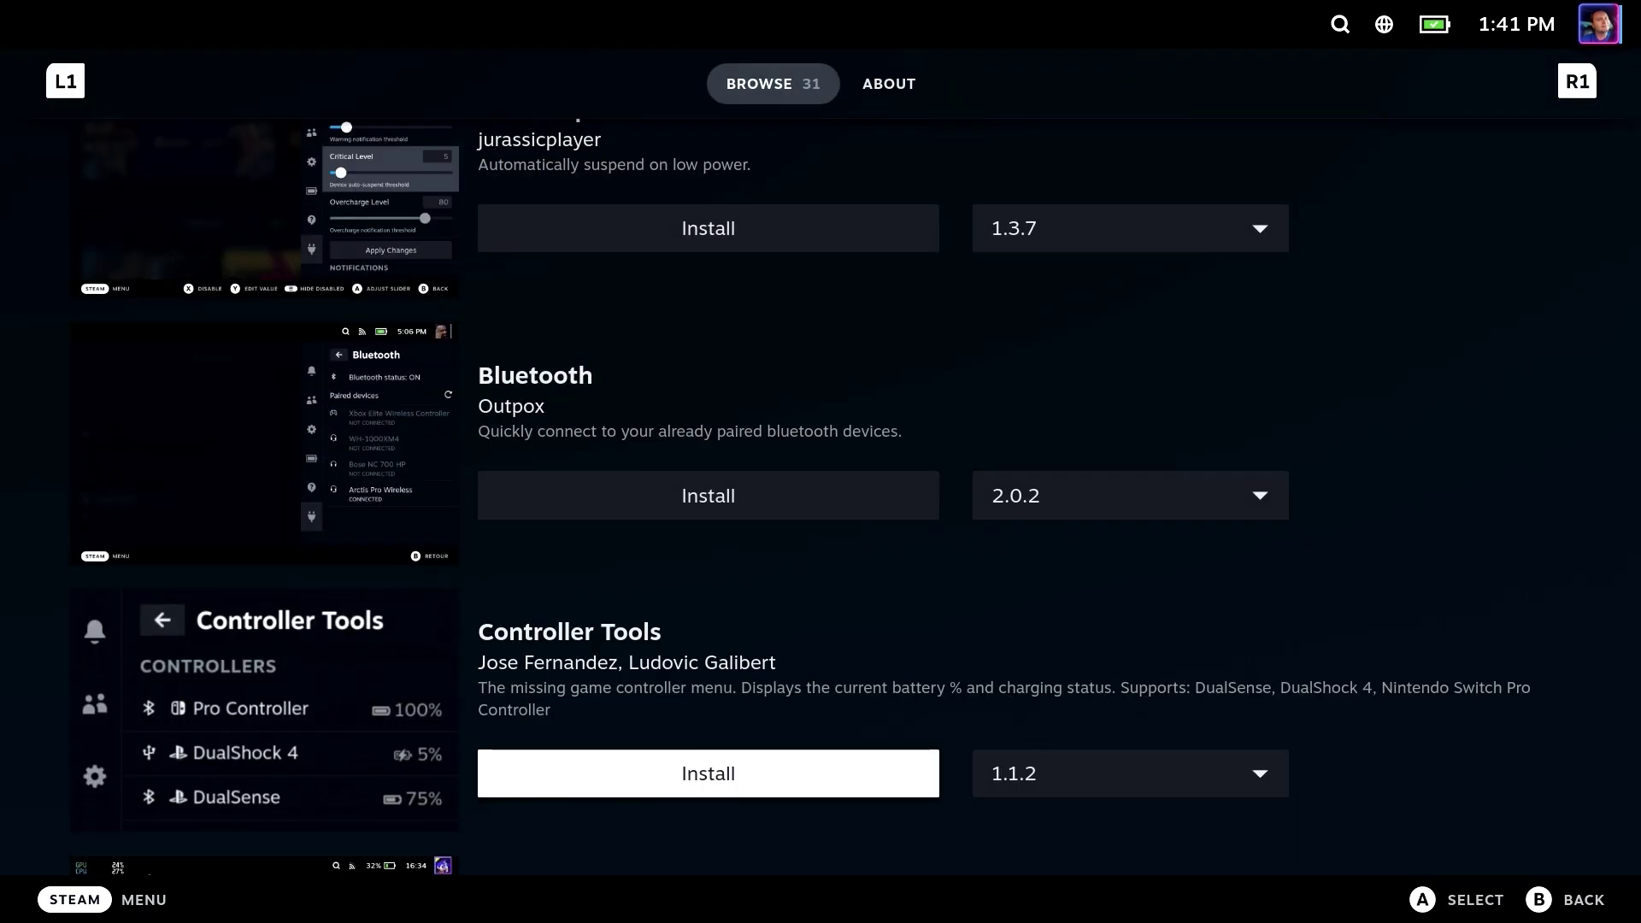
{"action": "key", "text": "Down"}
{"action": "key", "text": "Down"}
{"action": "key", "text": "Down"}
{"action": "key", "text": "Down"}
{"action": "key", "text": "Down"}
{"action": "key", "text": "Down"}
{"action": "key", "text": "Down"}
{"action": "key", "text": "Down"}
{"action": "key", "text": "Down"}
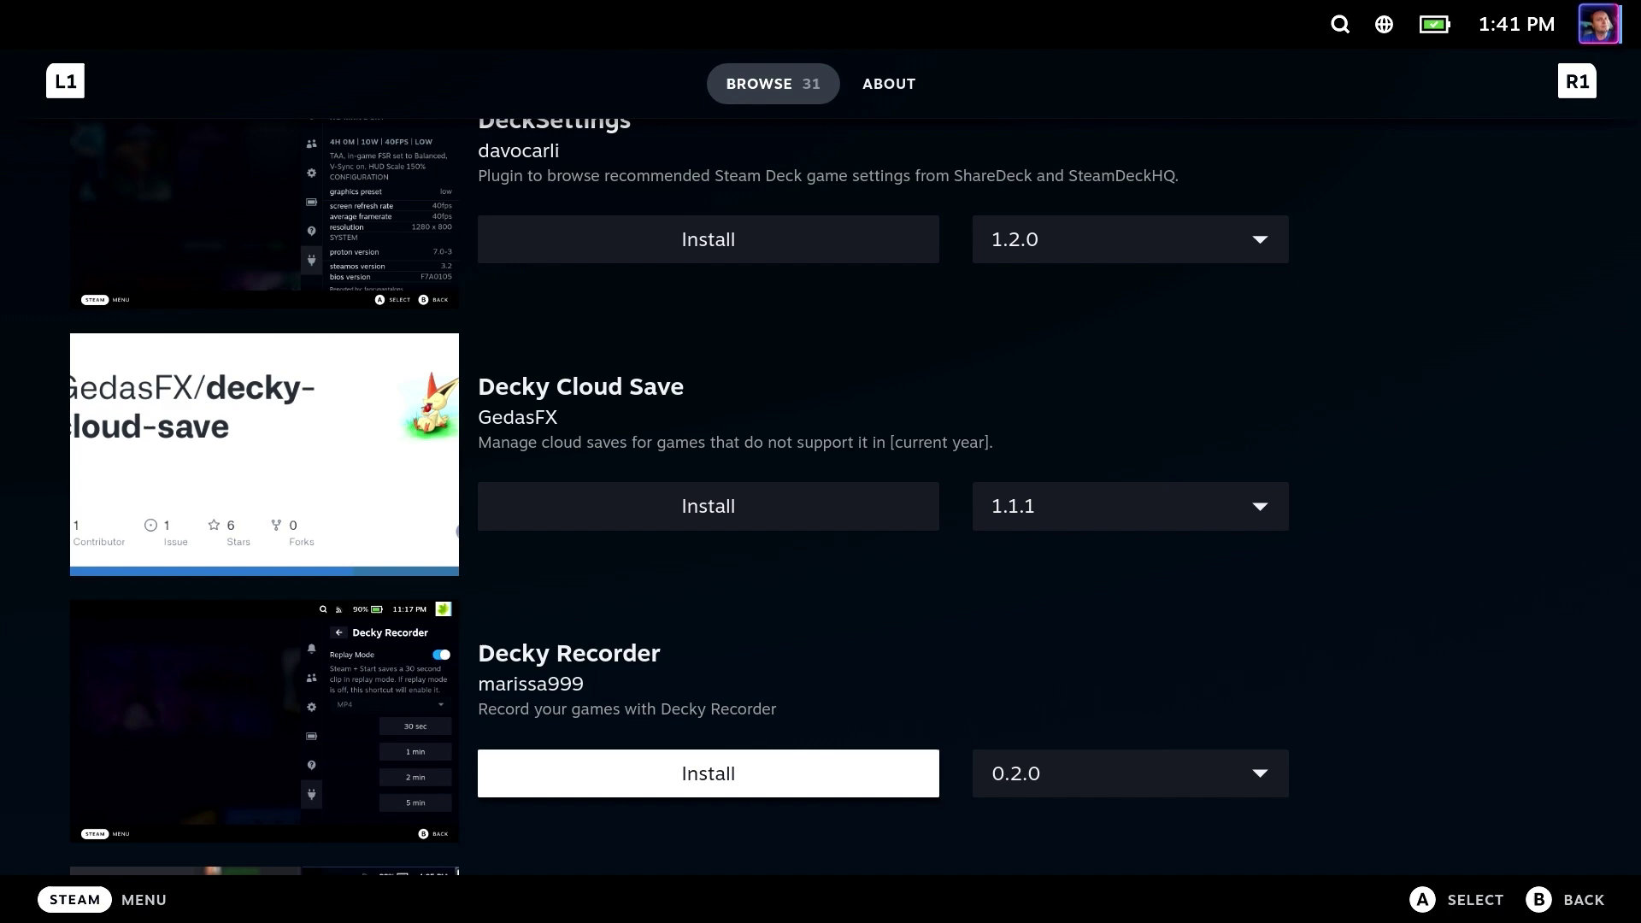
{"action": "key", "text": "Down"}
{"action": "key", "text": "Down"}
{"action": "key", "text": "Down"}
{"action": "key", "text": "Down"}
{"action": "key", "text": "Down"}
{"action": "key", "text": "Down"}
{"action": "key", "text": "Down"}
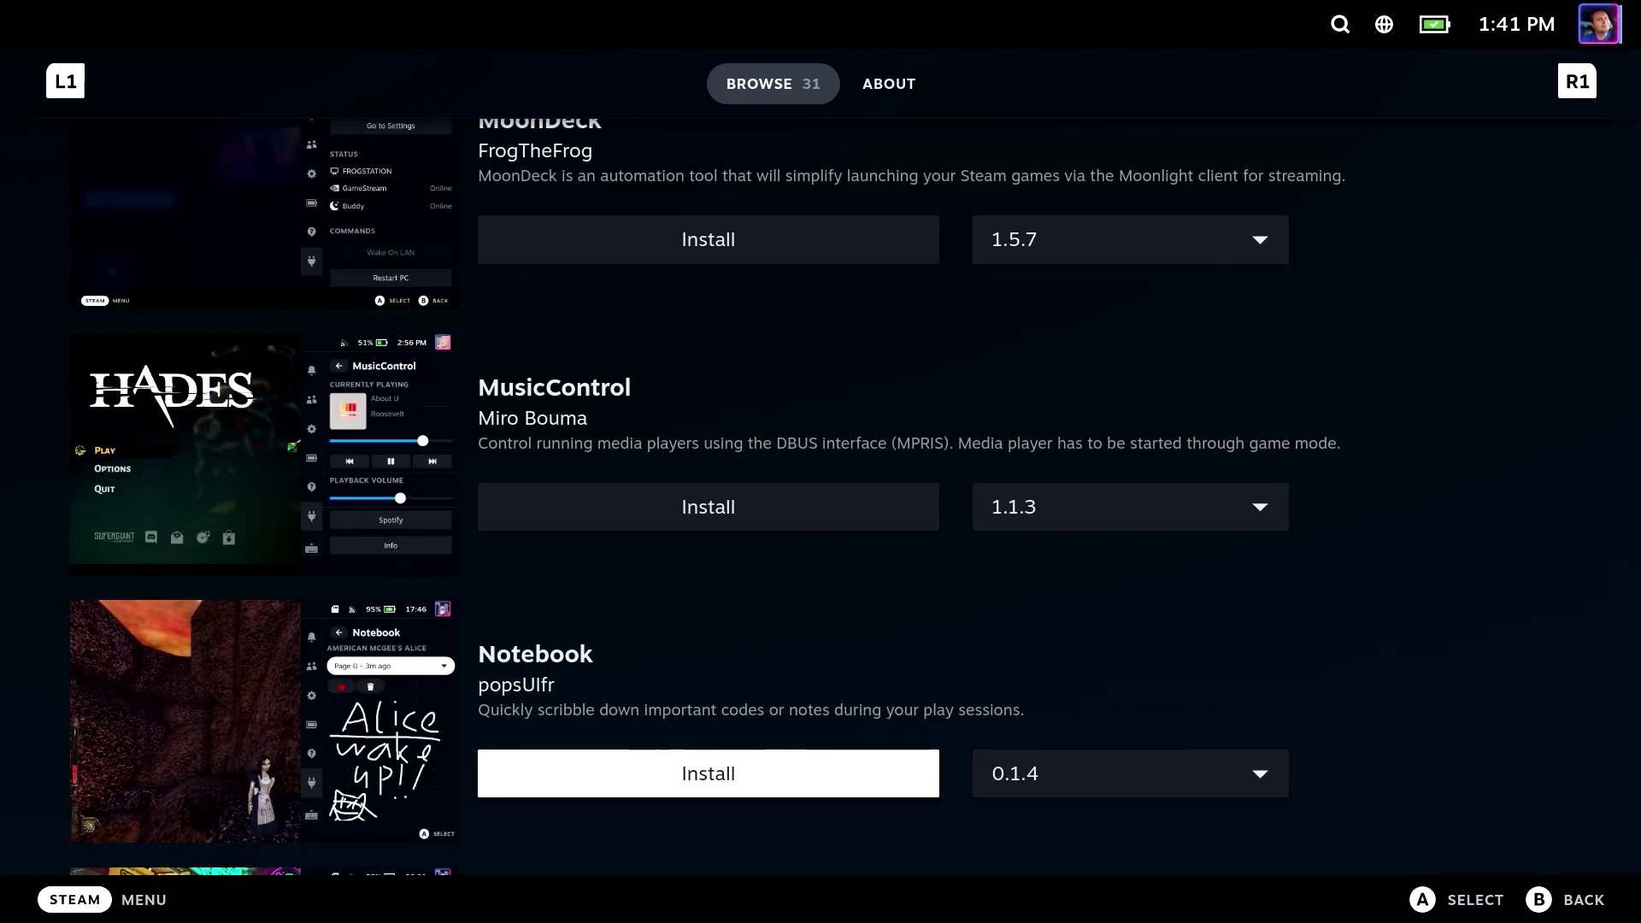
{"action": "key", "text": "Up"}
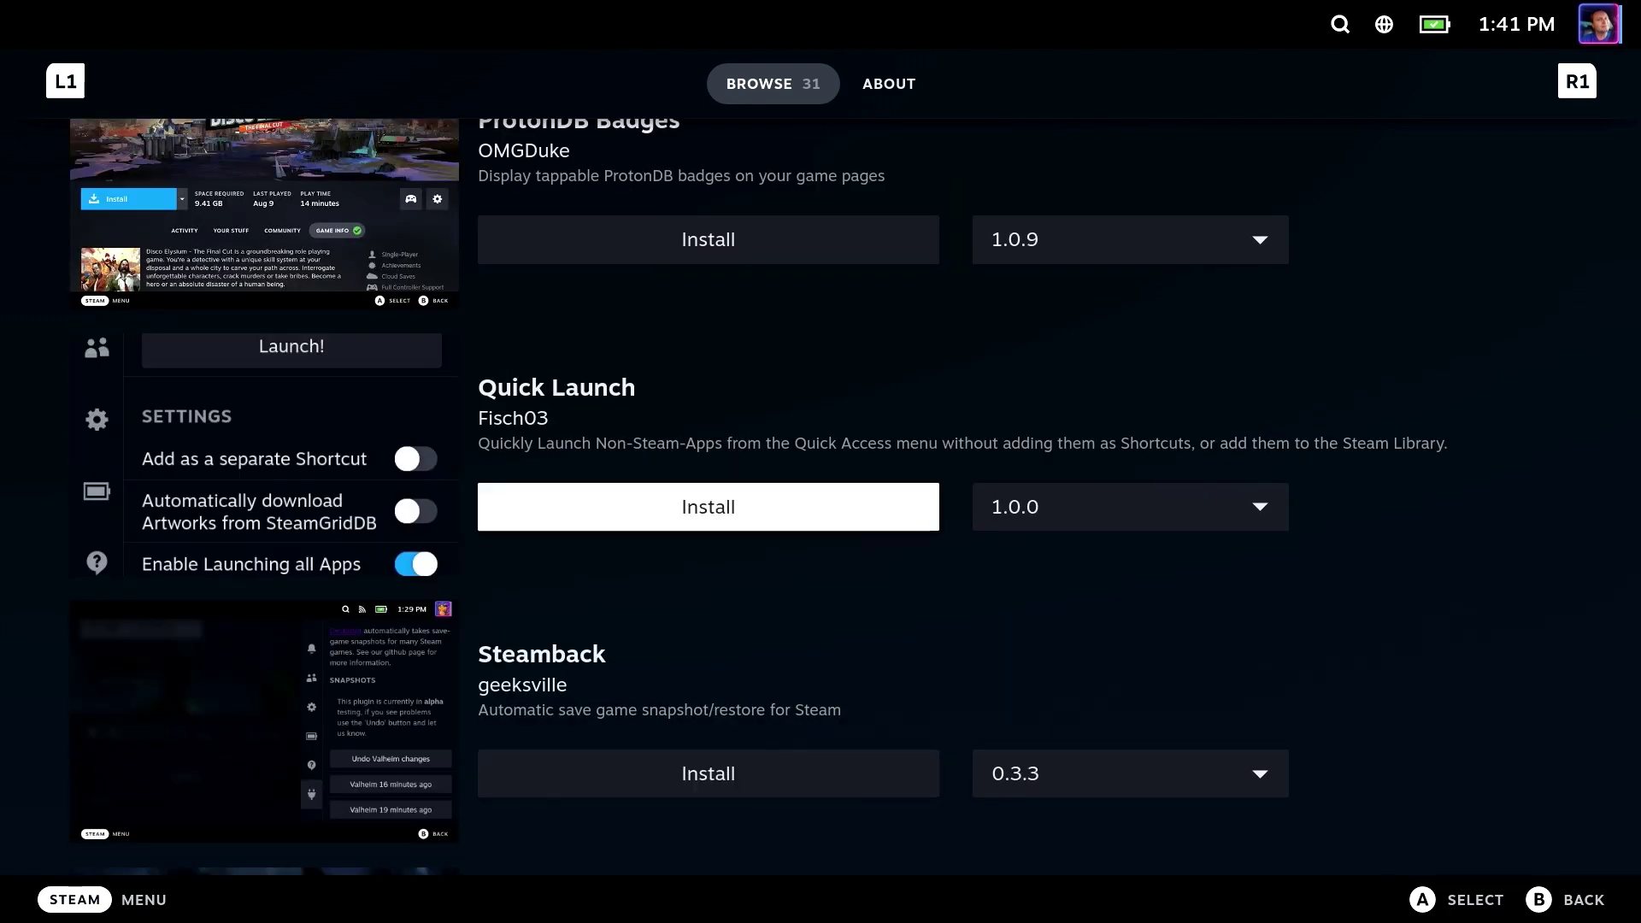
{"action": "key", "text": "Return"}
{"action": "key", "text": "Return"}
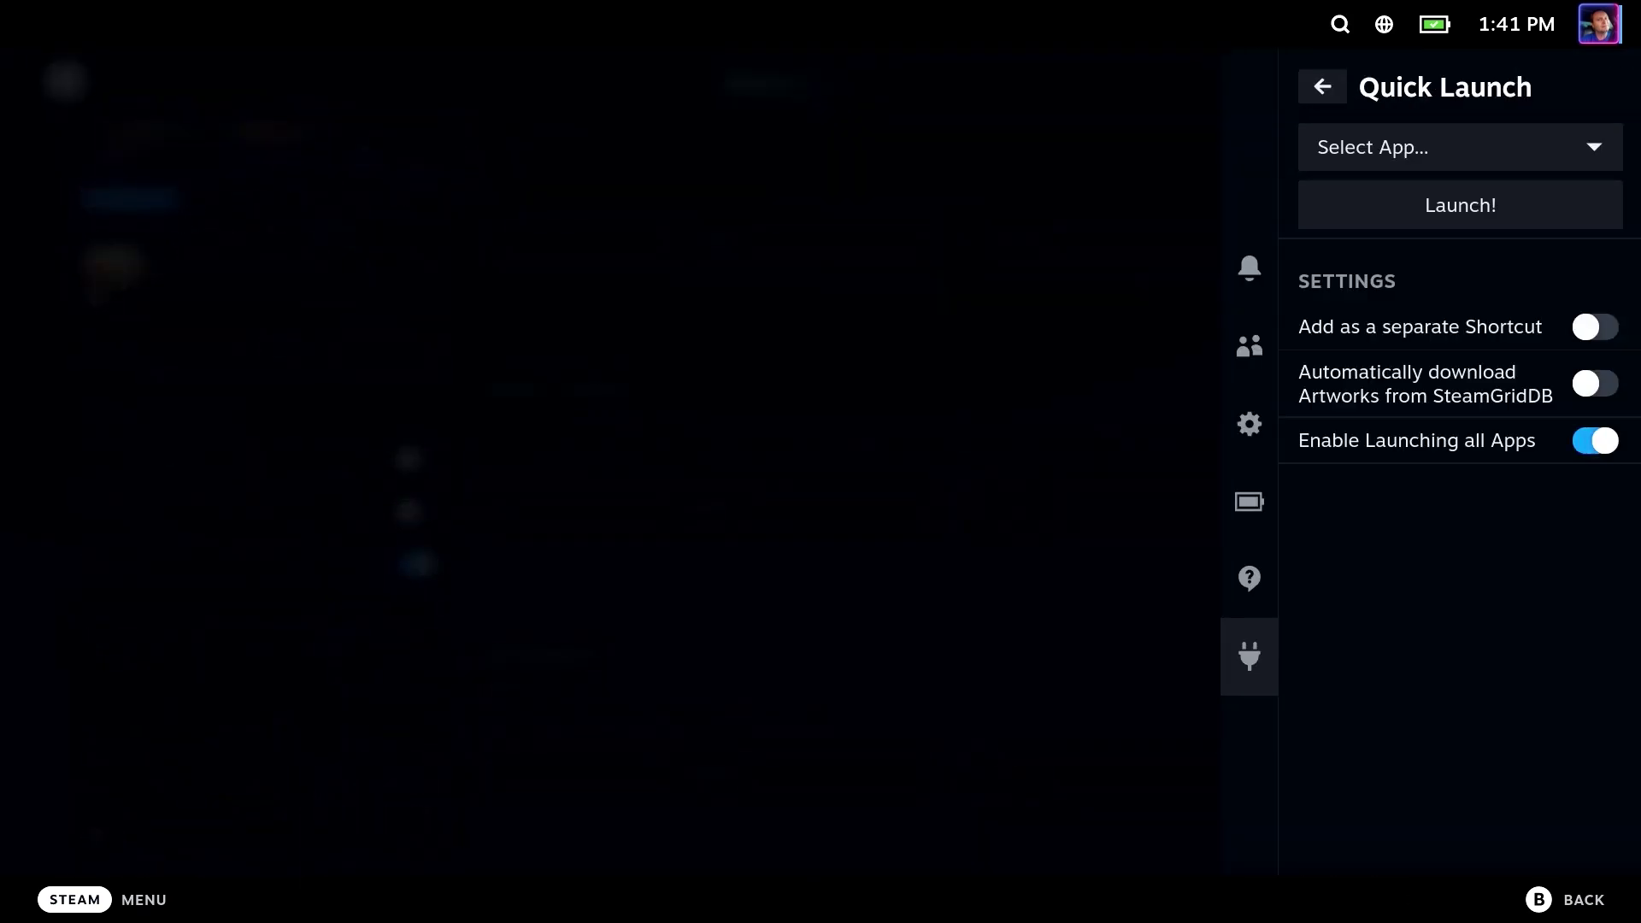
{"action": "key", "text": "Down"}
In Quick Launch, choose Select App and pick from the Flatpaks list.
{"action": "key", "text": "Return"}
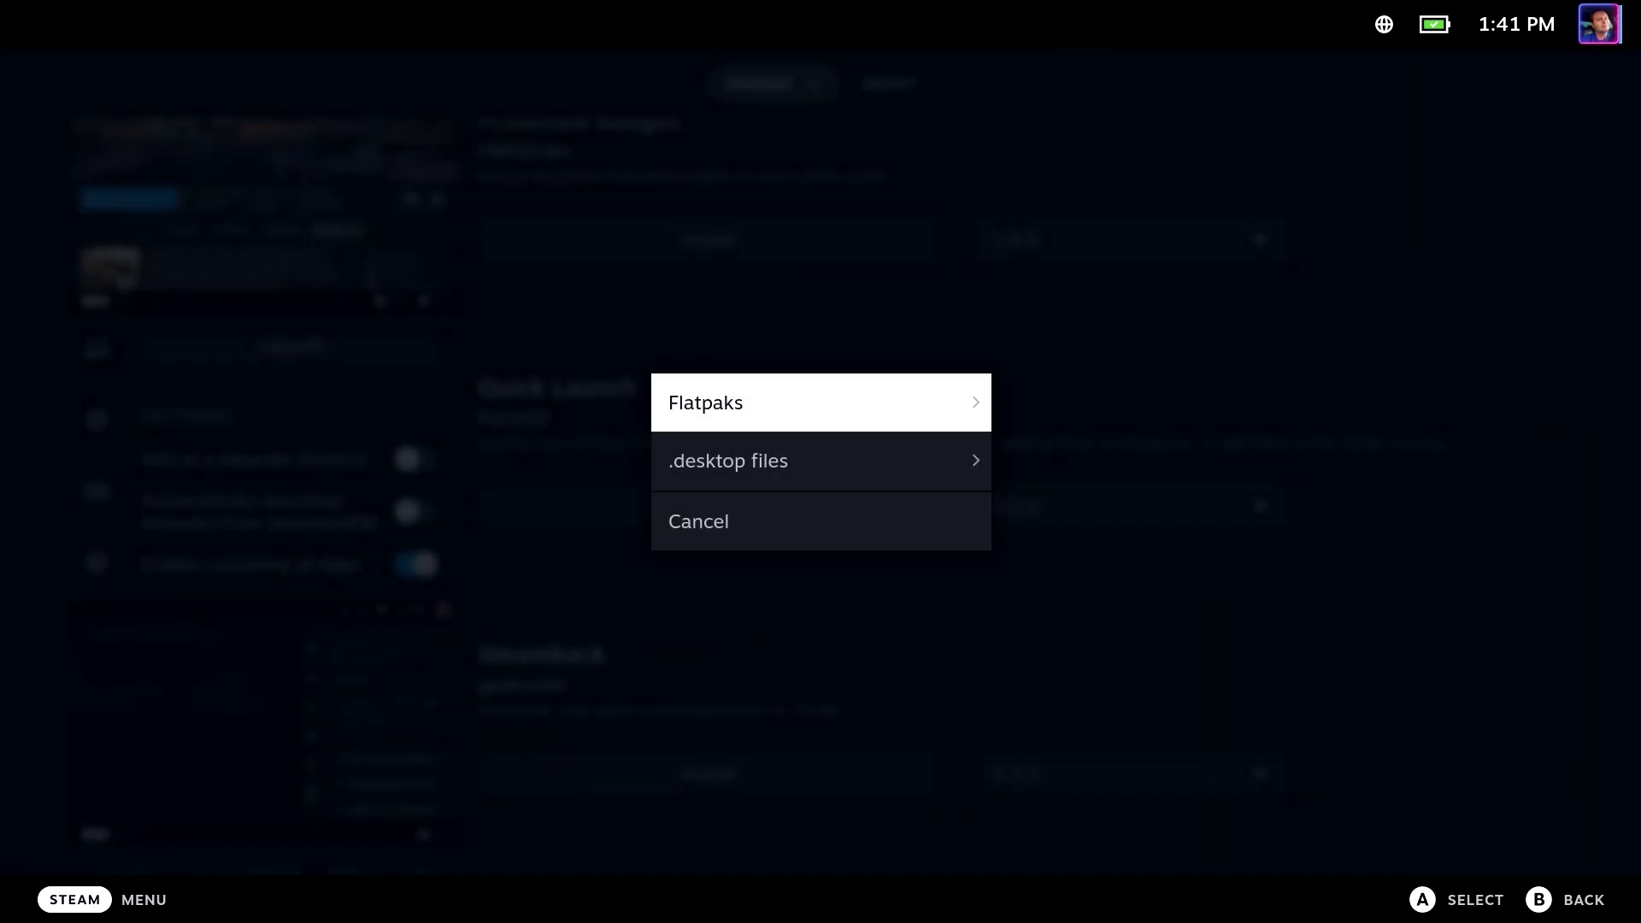
{"action": "key", "text": "Return"}
{"action": "key", "text": "Down"}
{"action": "key", "text": "Down"}
{"action": "key", "text": "Down"}
{"action": "key", "text": "Down"}
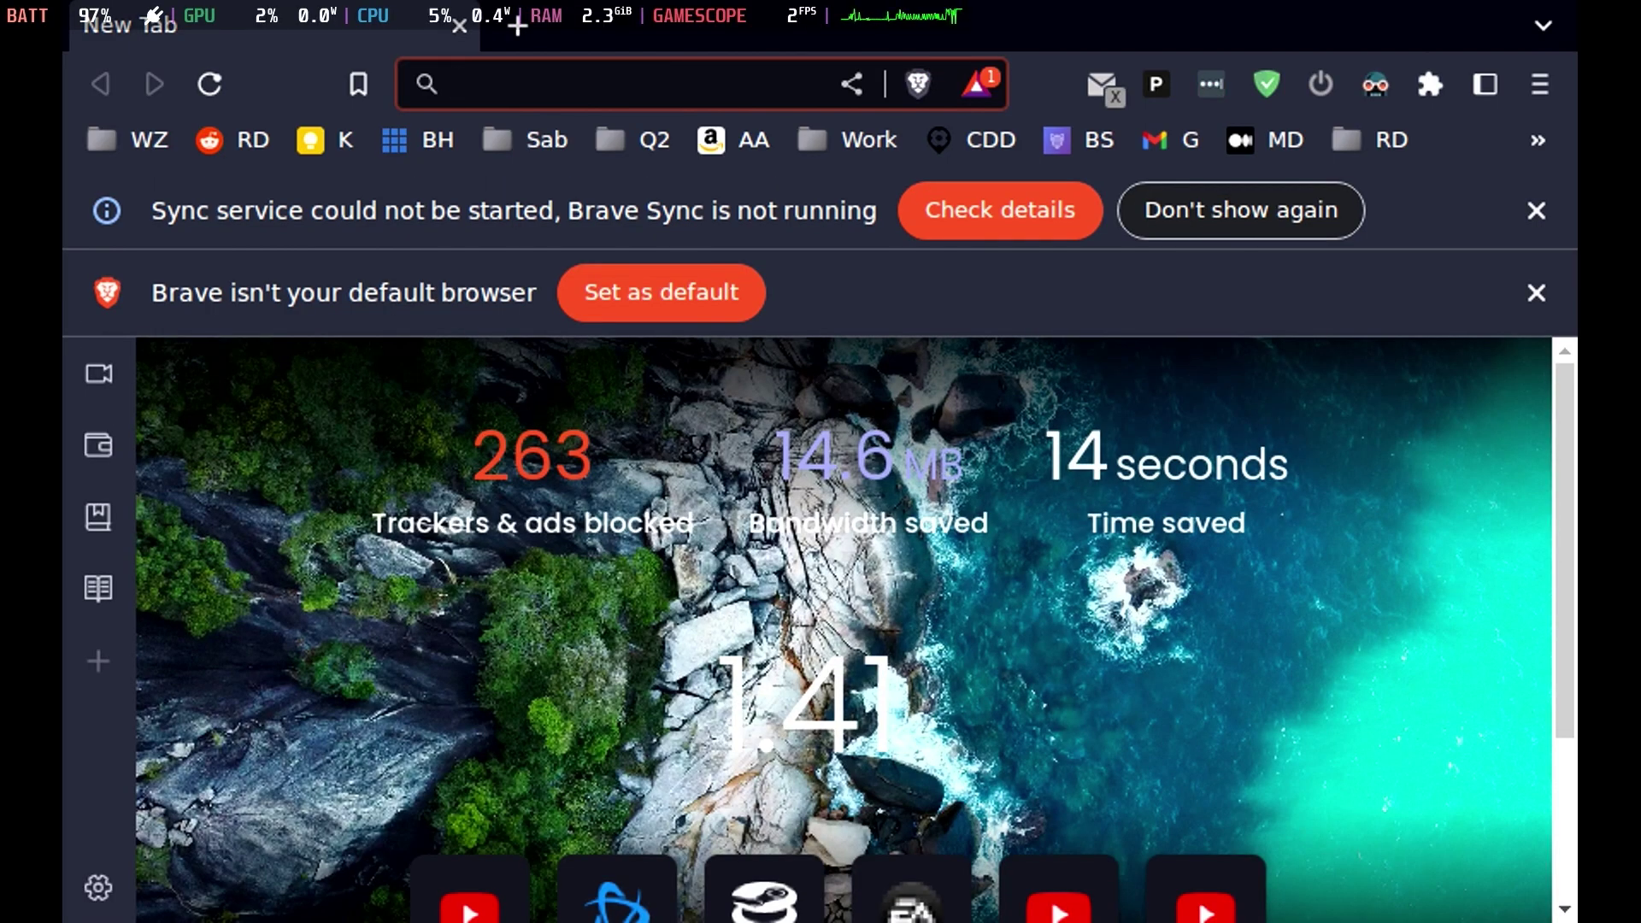
Close Brave Browser with Exit game from the Steam menu.
{"action": "key", "text": "ctrl+1"}
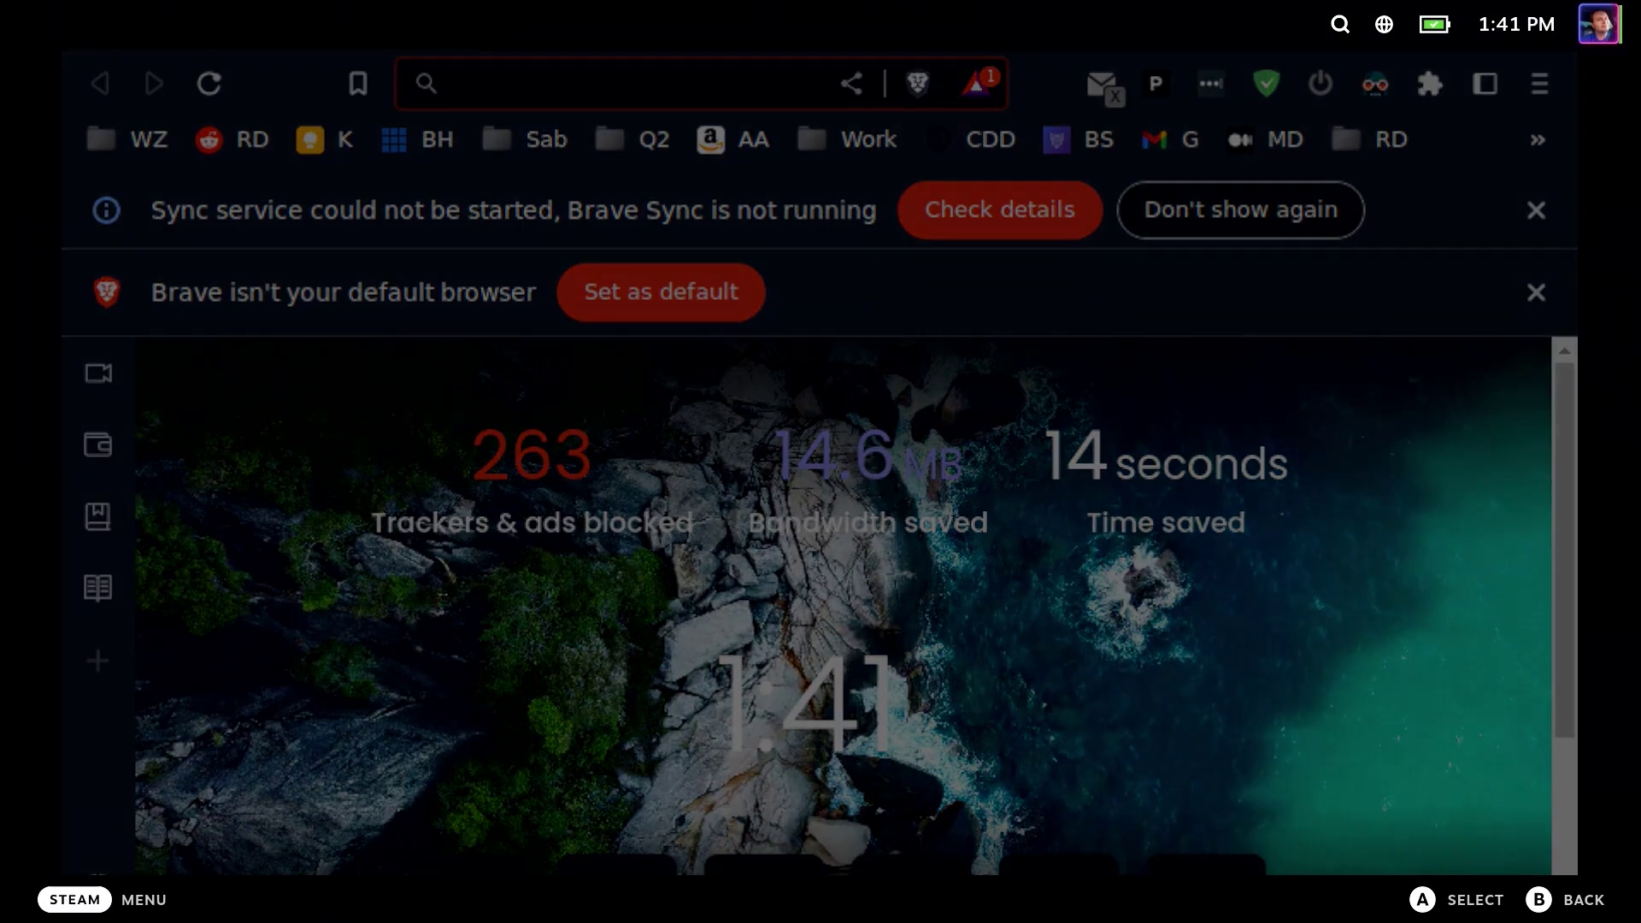
{"action": "key", "text": "Right"}
{"action": "key", "text": "Down"}
{"action": "key", "text": "Down"}
{"action": "key", "text": "Down"}
{"action": "key", "text": "Down"}
{"action": "key", "text": "Return"}
{"action": "key", "text": "Return"}
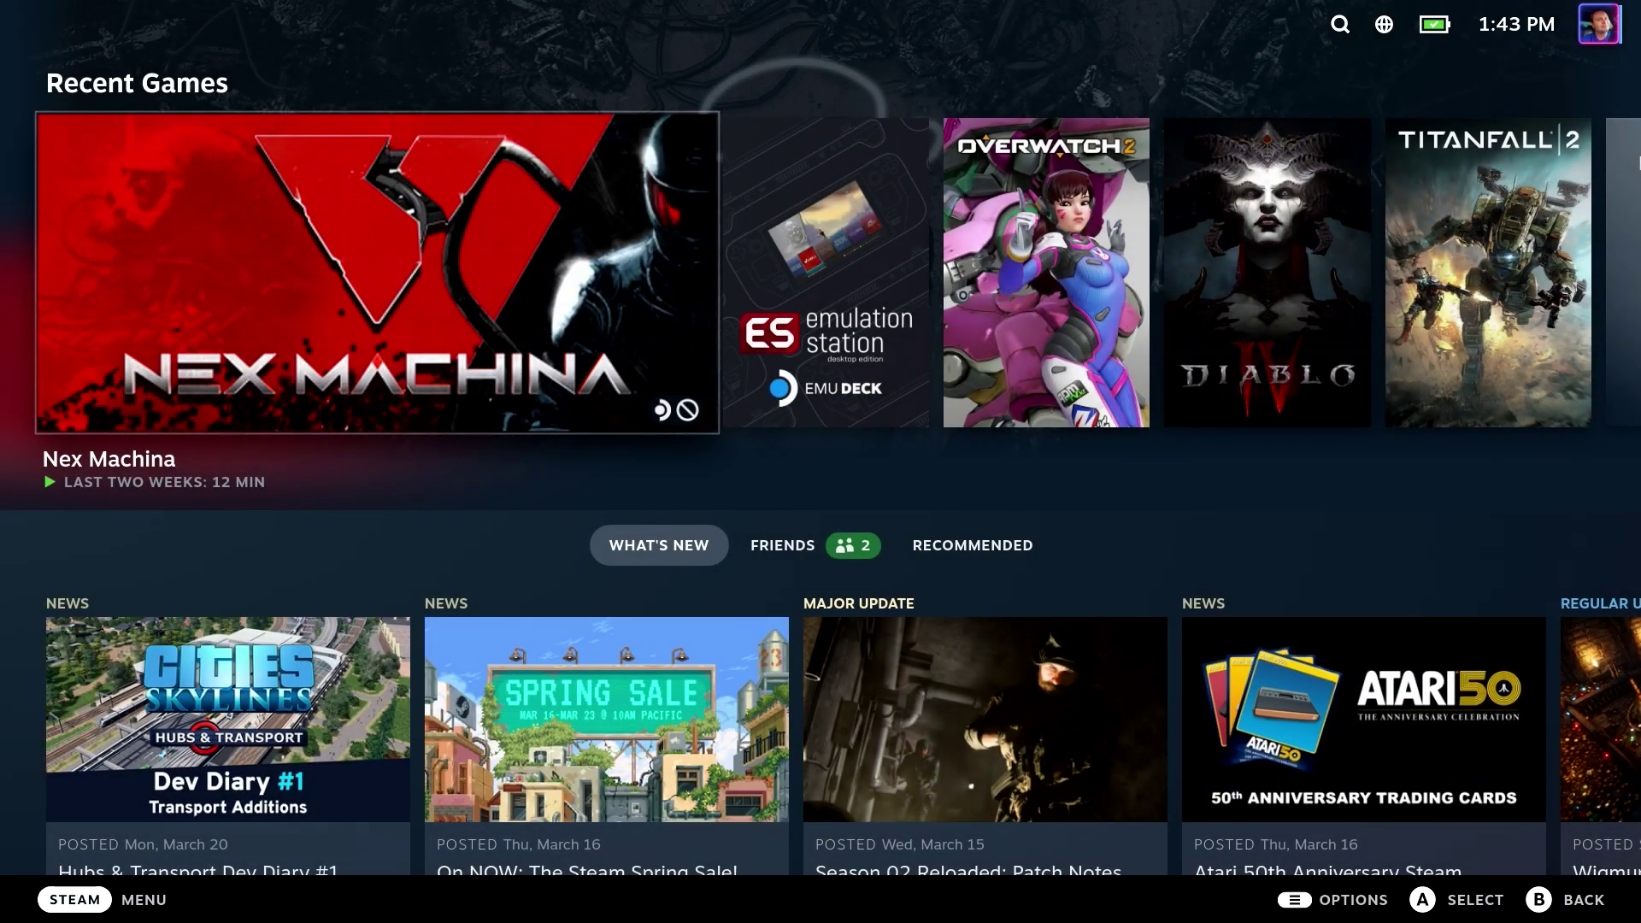
Set Decky's Plugin Store Channel to Testing in its settings.
{"action": "key", "text": "ctrl+2"}
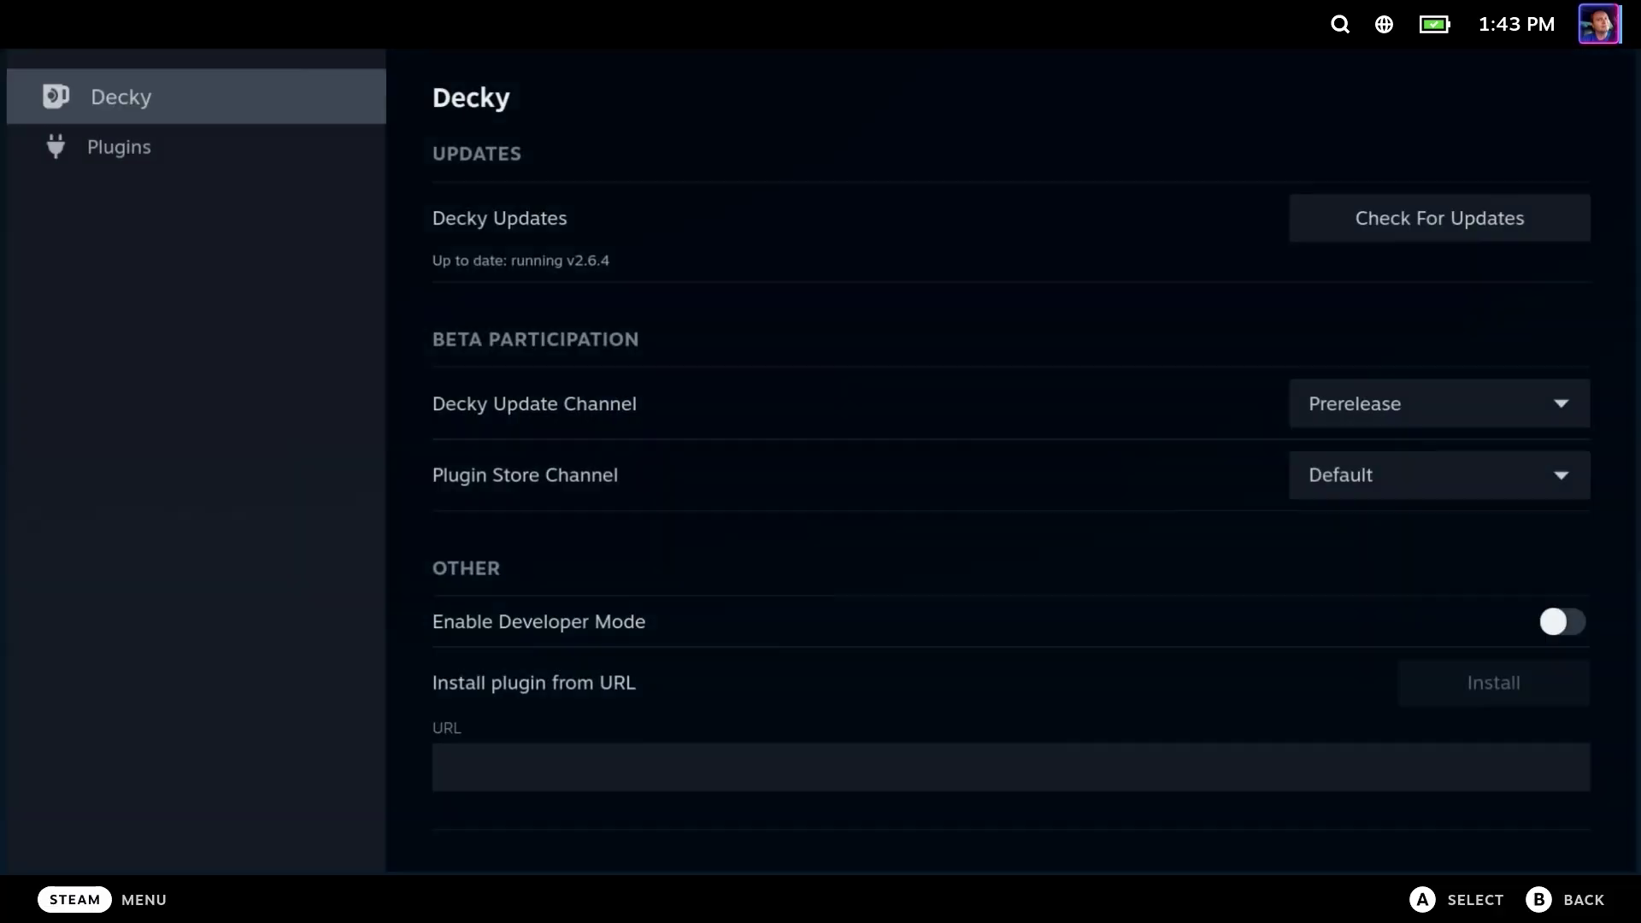
{"action": "key", "text": "Down"}
{"action": "key", "text": "Up"}
{"action": "key", "text": "Right"}
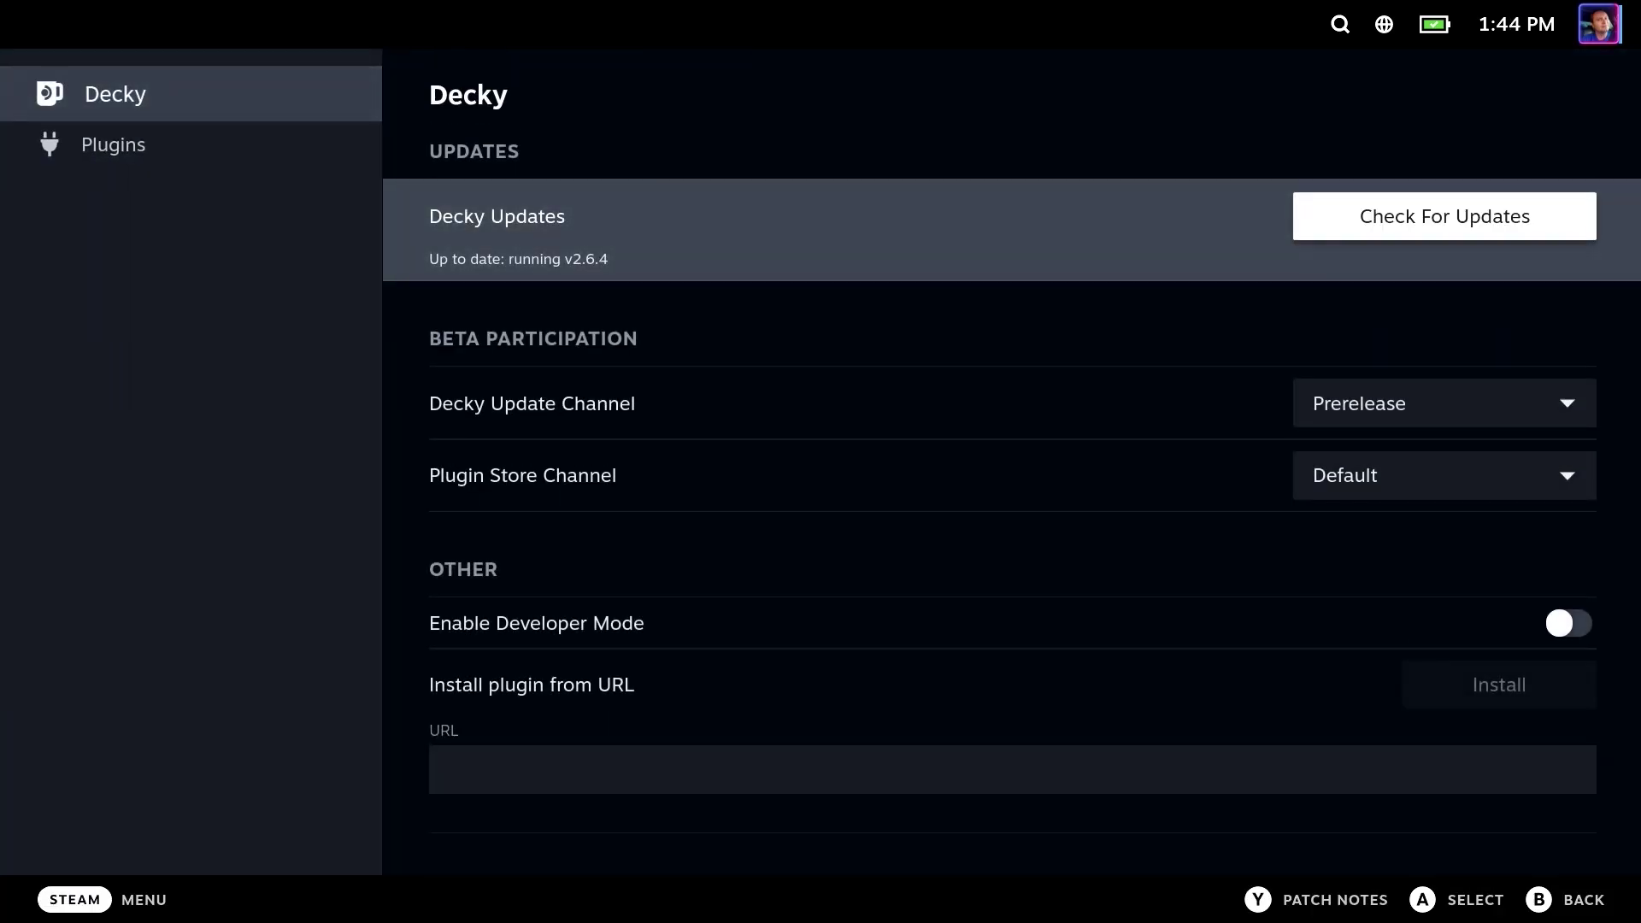
{"action": "key", "text": "Down"}
{"action": "key", "text": "Down"}
{"action": "key", "text": "Down"}
{"action": "key", "text": "Up"}
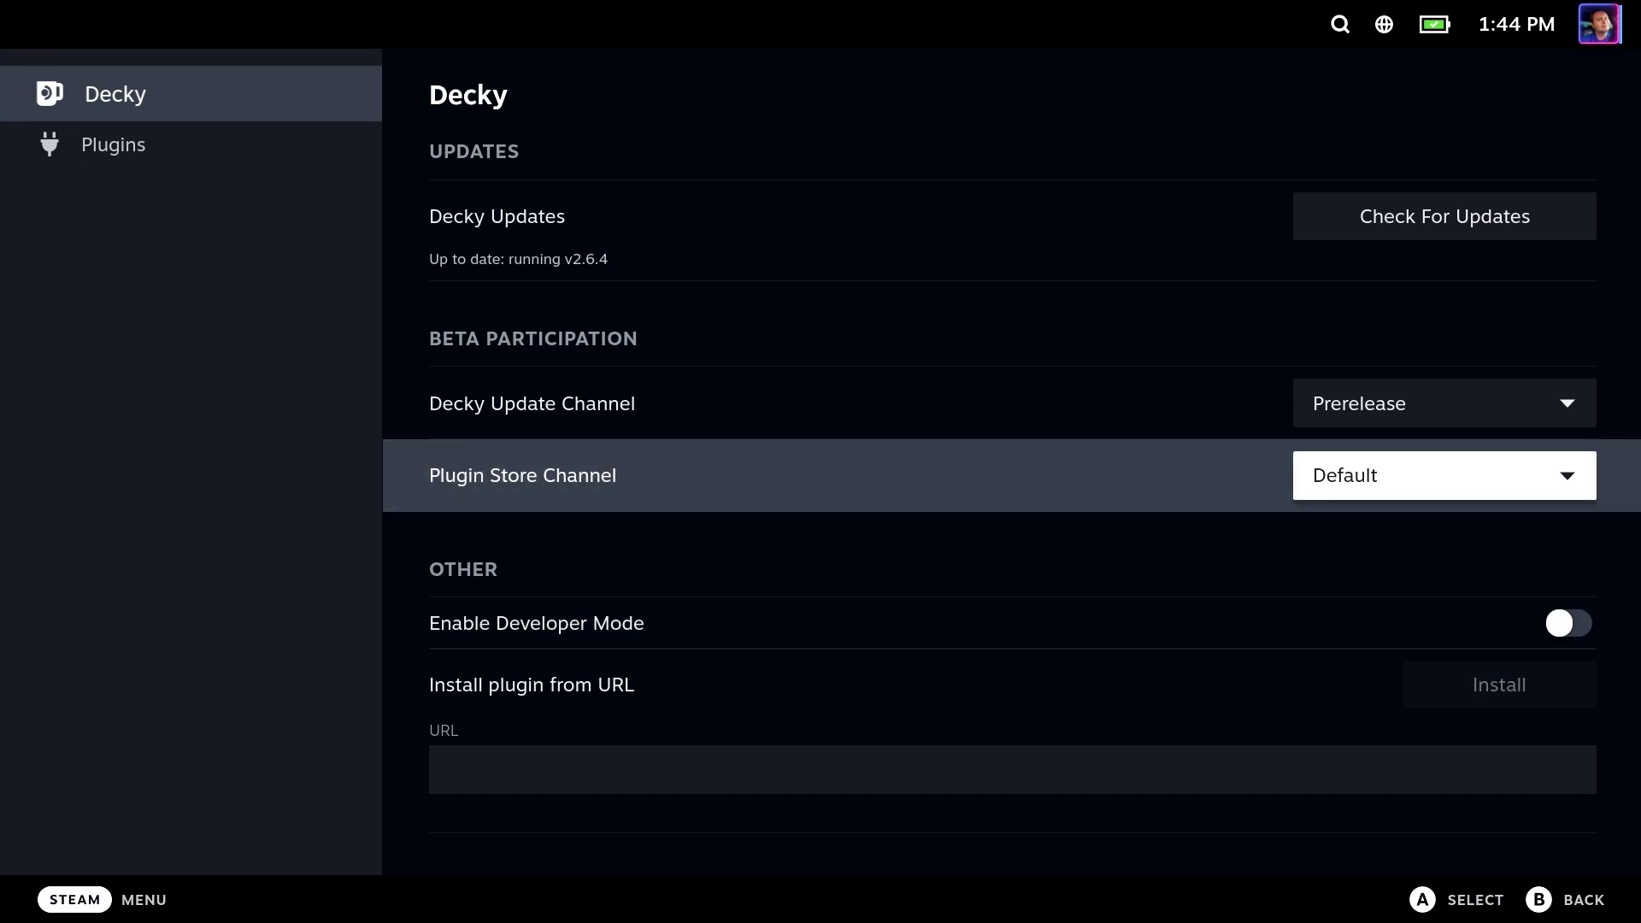
{"action": "key", "text": "Return"}
{"action": "key", "text": "Down"}
{"action": "key", "text": "Return"}
{"action": "key", "text": "Left"}
{"action": "key", "text": "Down"}
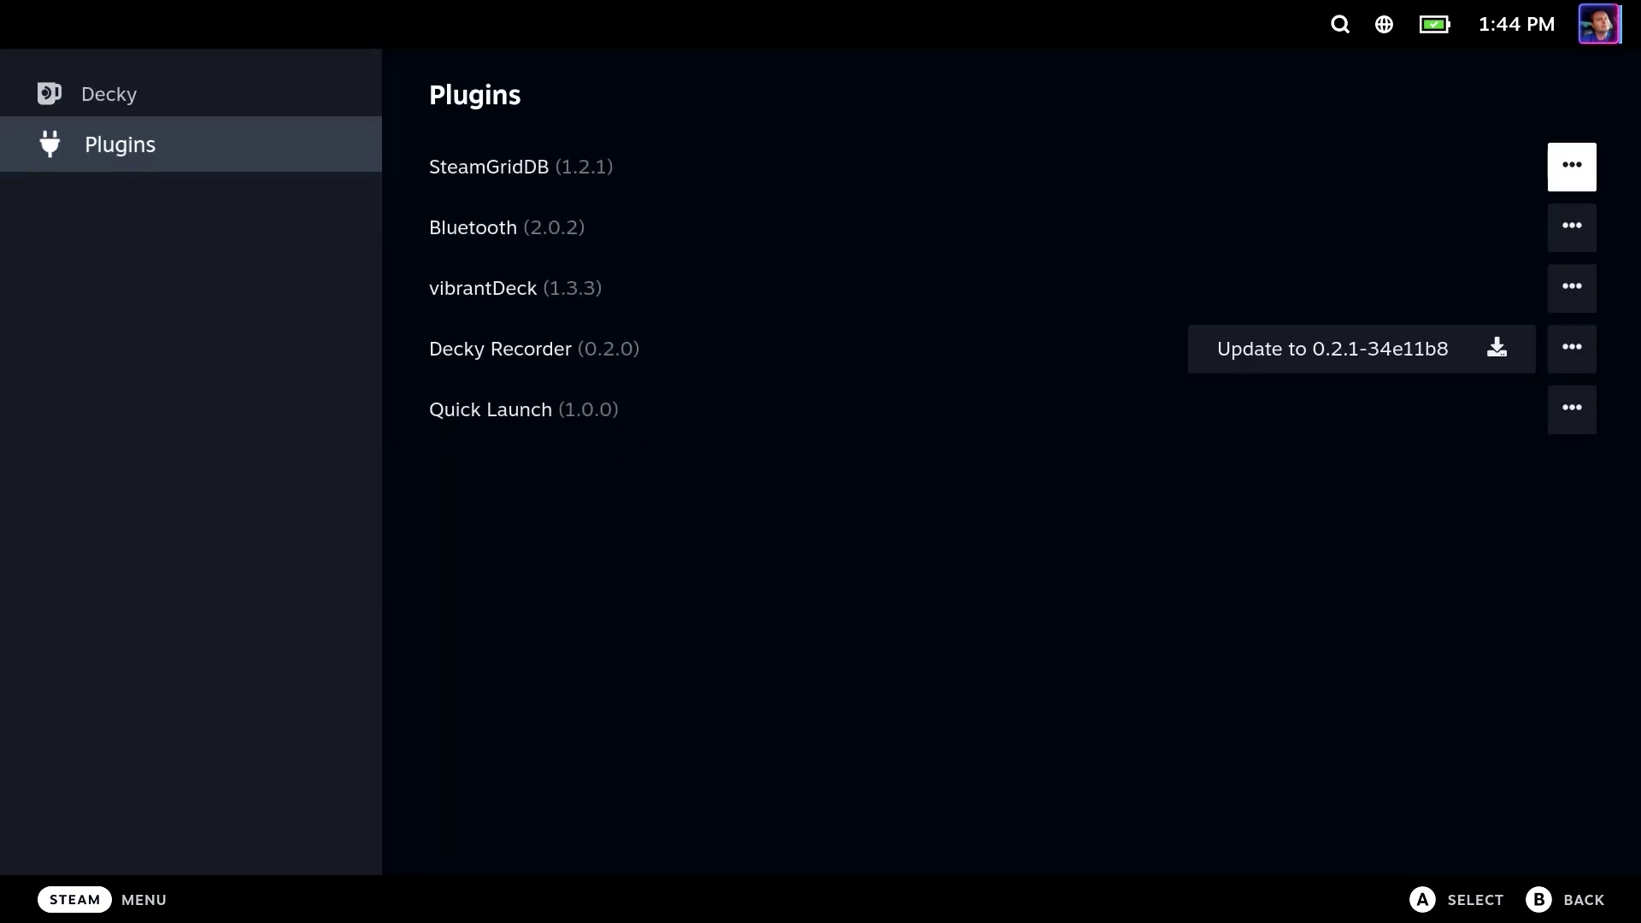
{"action": "key", "text": "Escape"}
{"action": "key", "text": "Escape"}
Open the Decky plugin store and browse the testing plugin list.
{"action": "key", "text": "ctrl+2"}
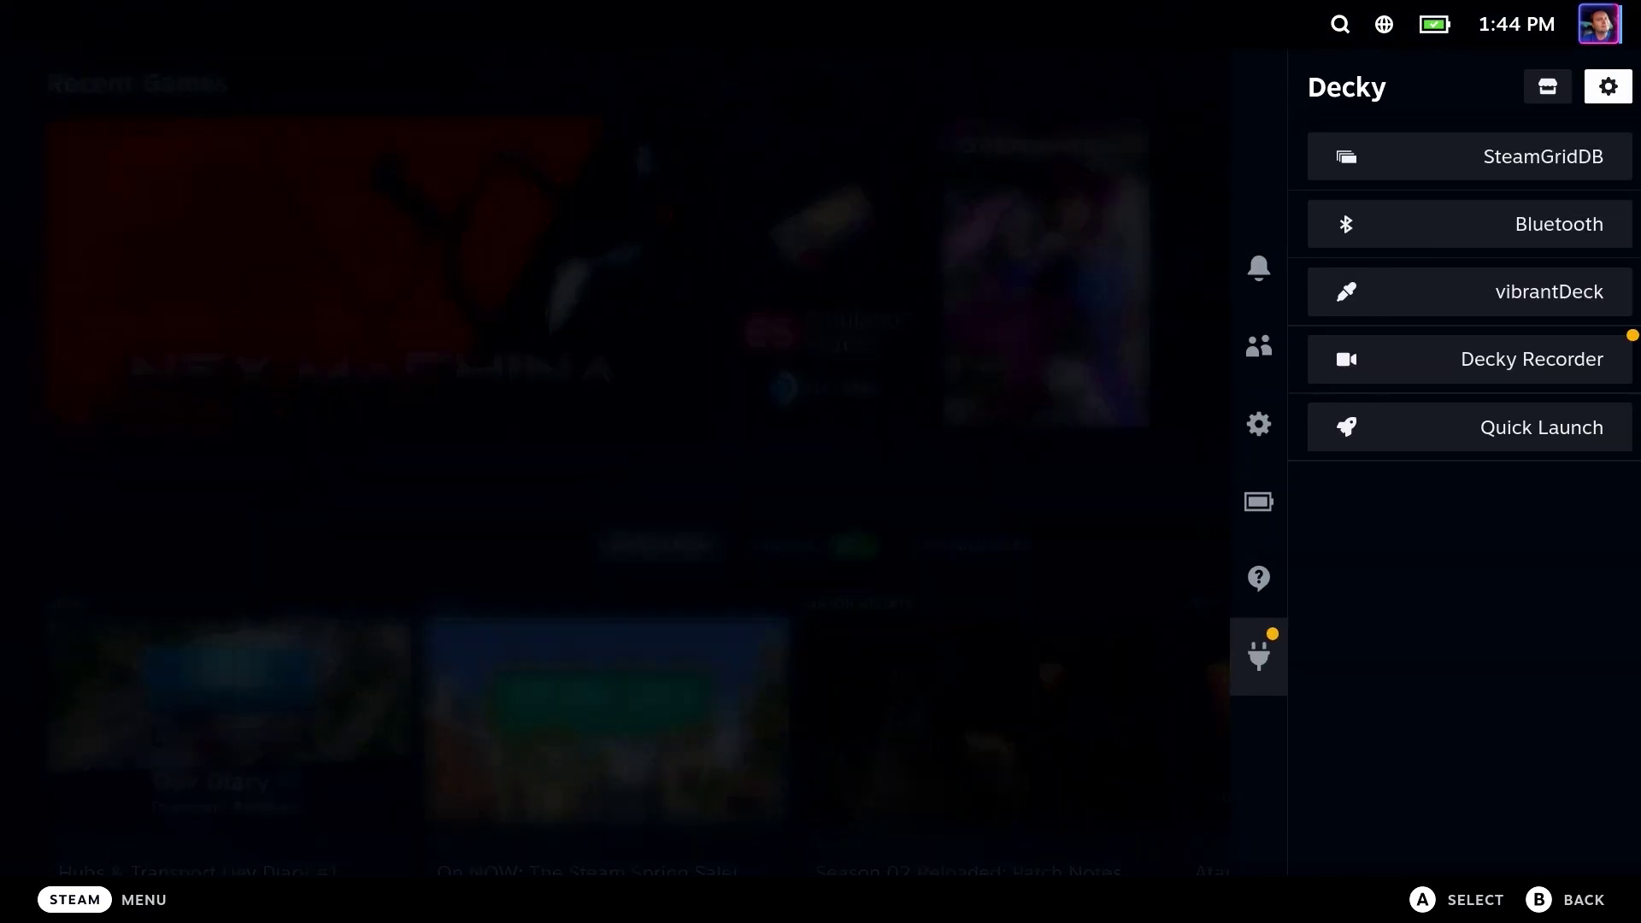
{"action": "key", "text": "Left"}
{"action": "key", "text": "Return"}
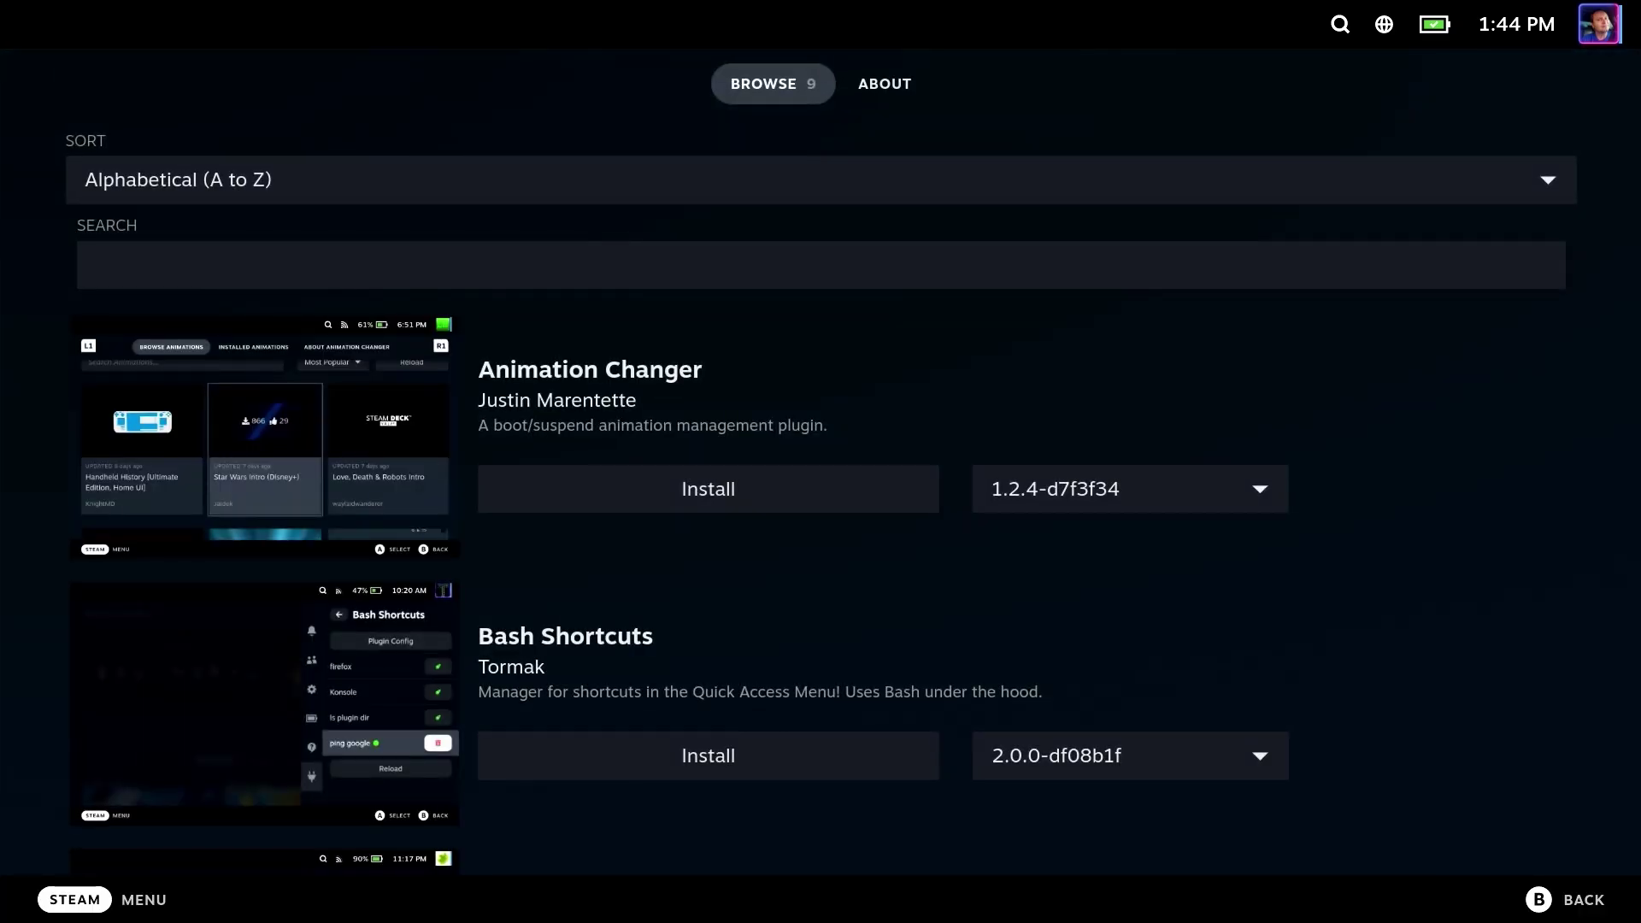
{"action": "key", "text": "Down"}
{"action": "key", "text": "Down"}
{"action": "key", "text": "Down"}
{"action": "key", "text": "Down"}
{"action": "key", "text": "Down"}
{"action": "key", "text": "Down"}
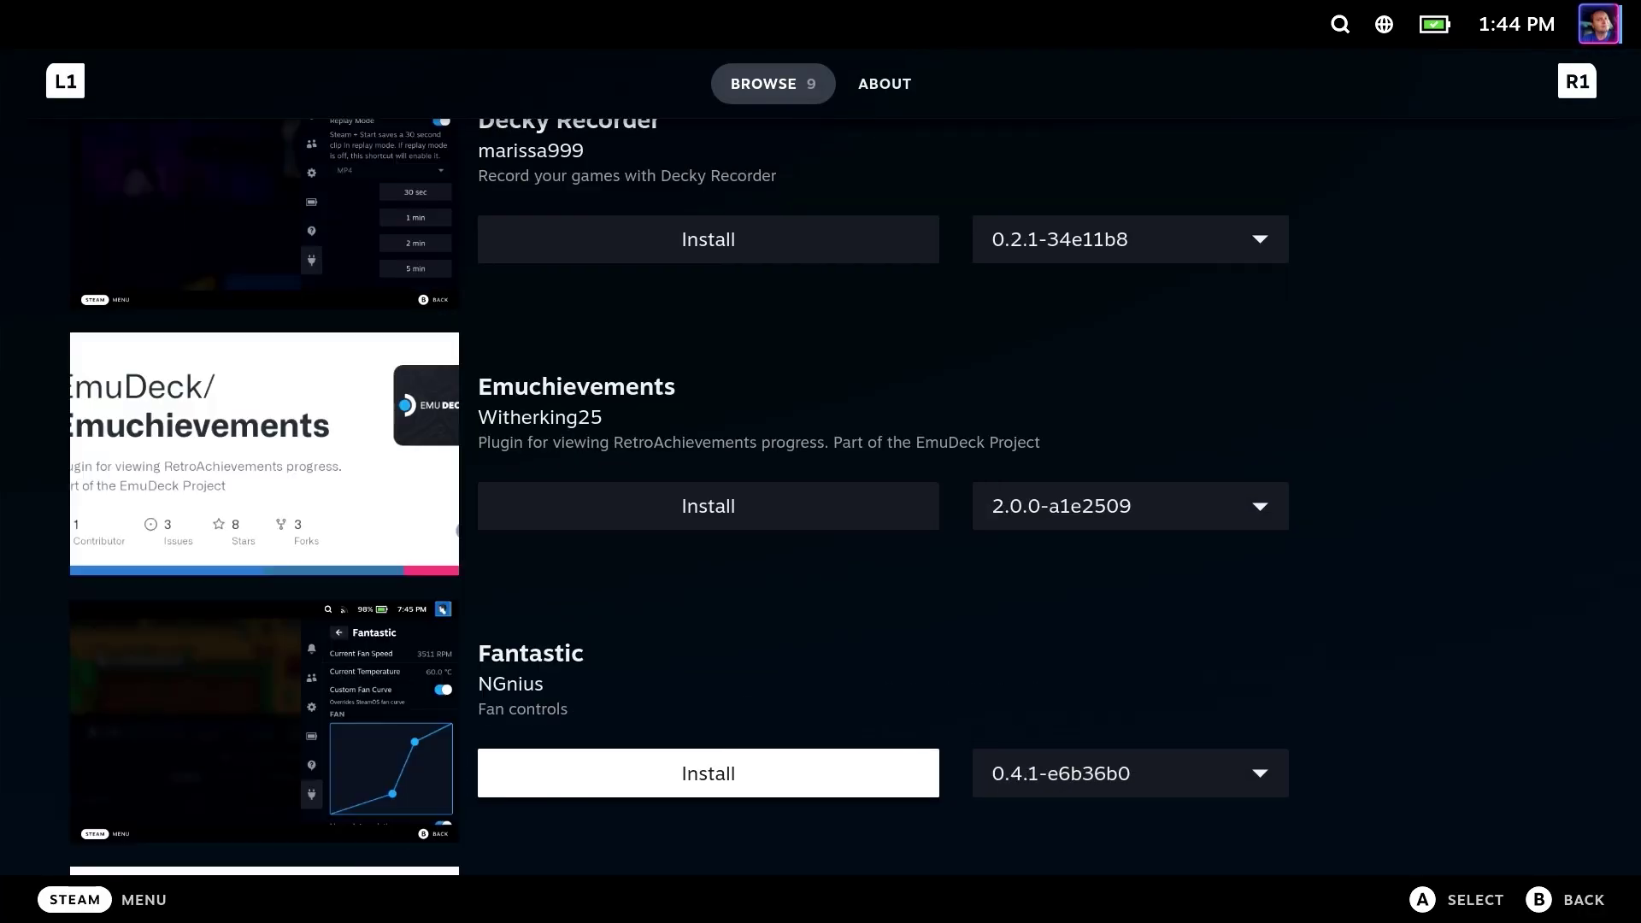
Install Shotty 0.0.1-0b3f543 from the store and confirm the install dialog.
{"action": "key", "text": "Down"}
{"action": "key", "text": "Down"}
{"action": "key", "text": "Down"}
{"action": "key", "text": "Down"}
{"action": "key", "text": "Up"}
{"action": "key", "text": "Return"}
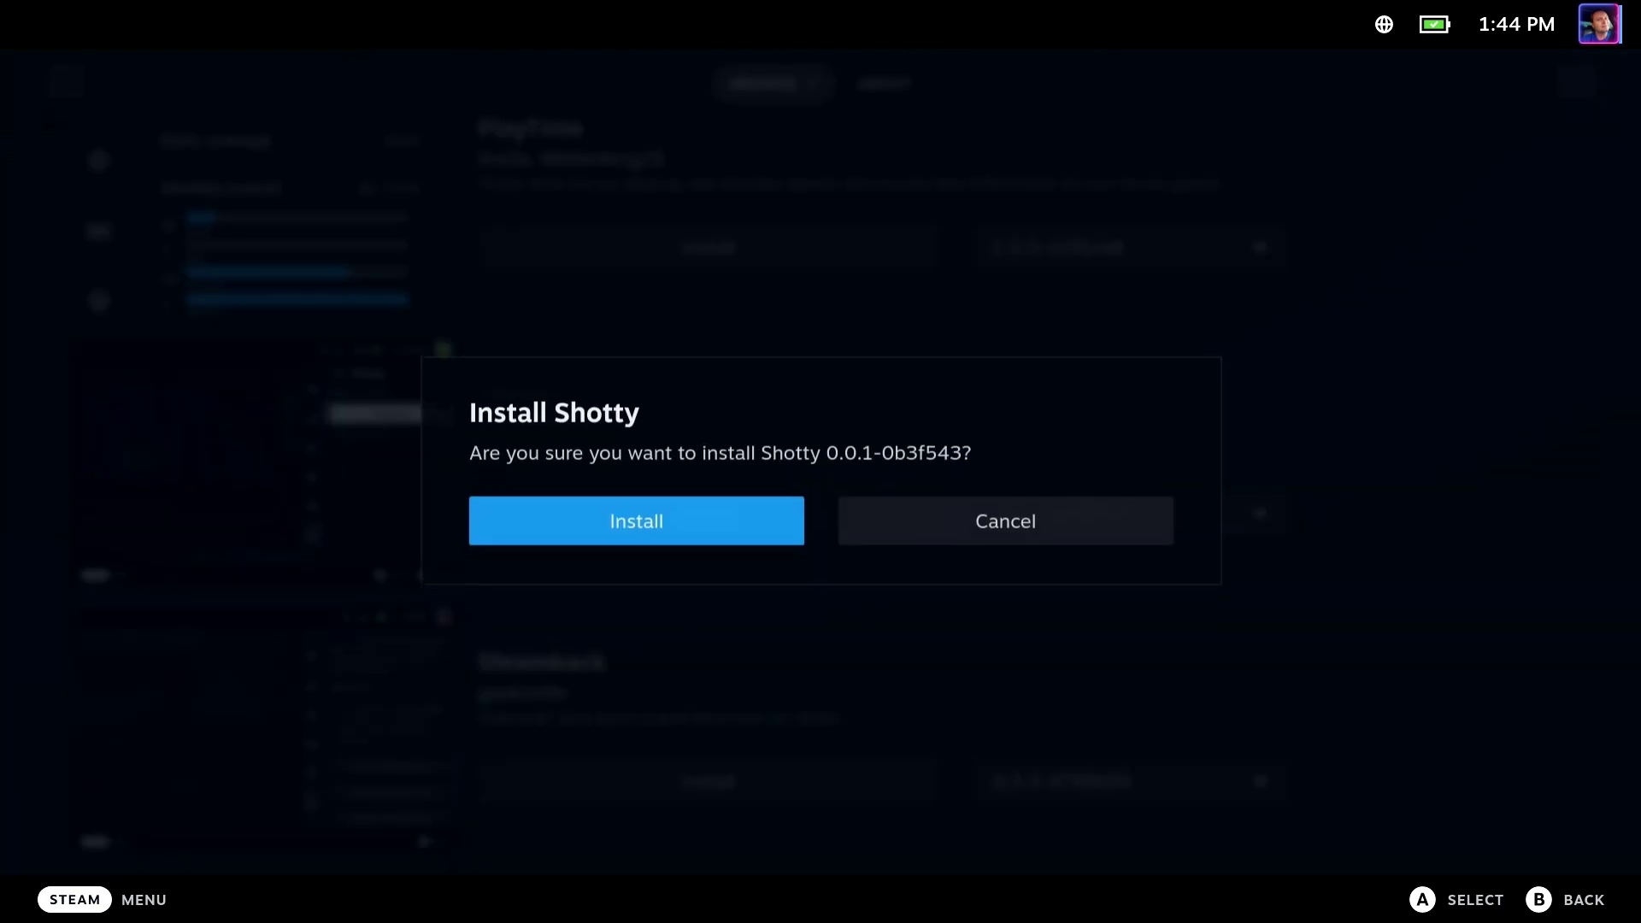
{"action": "key", "text": "Return"}
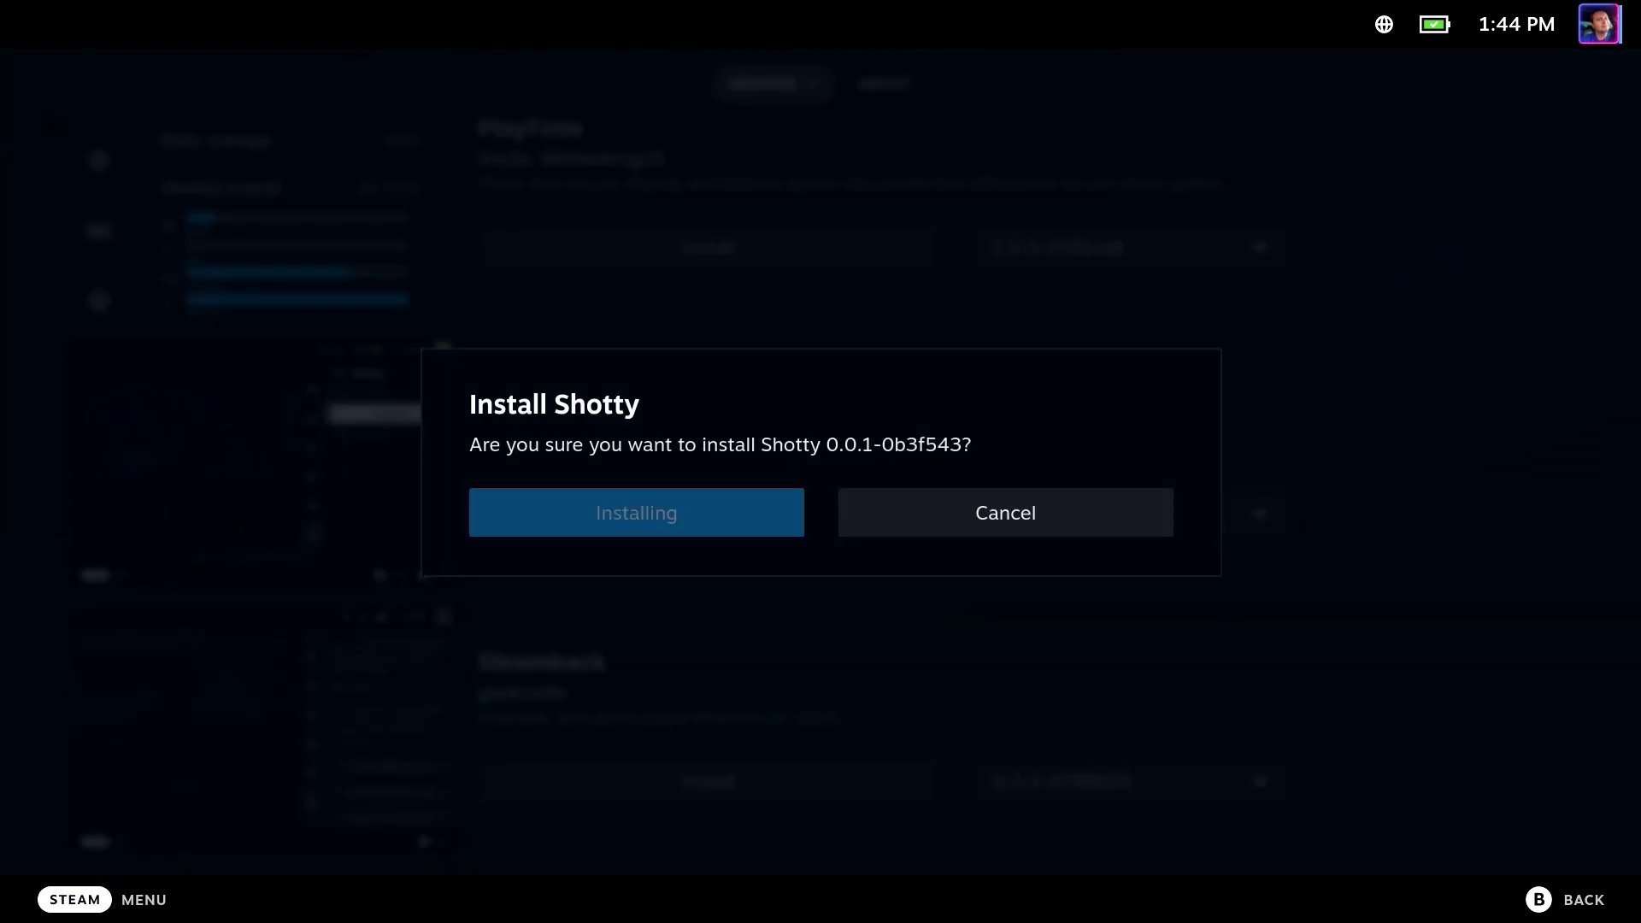
{"action": "key", "text": "ctrl+2"}
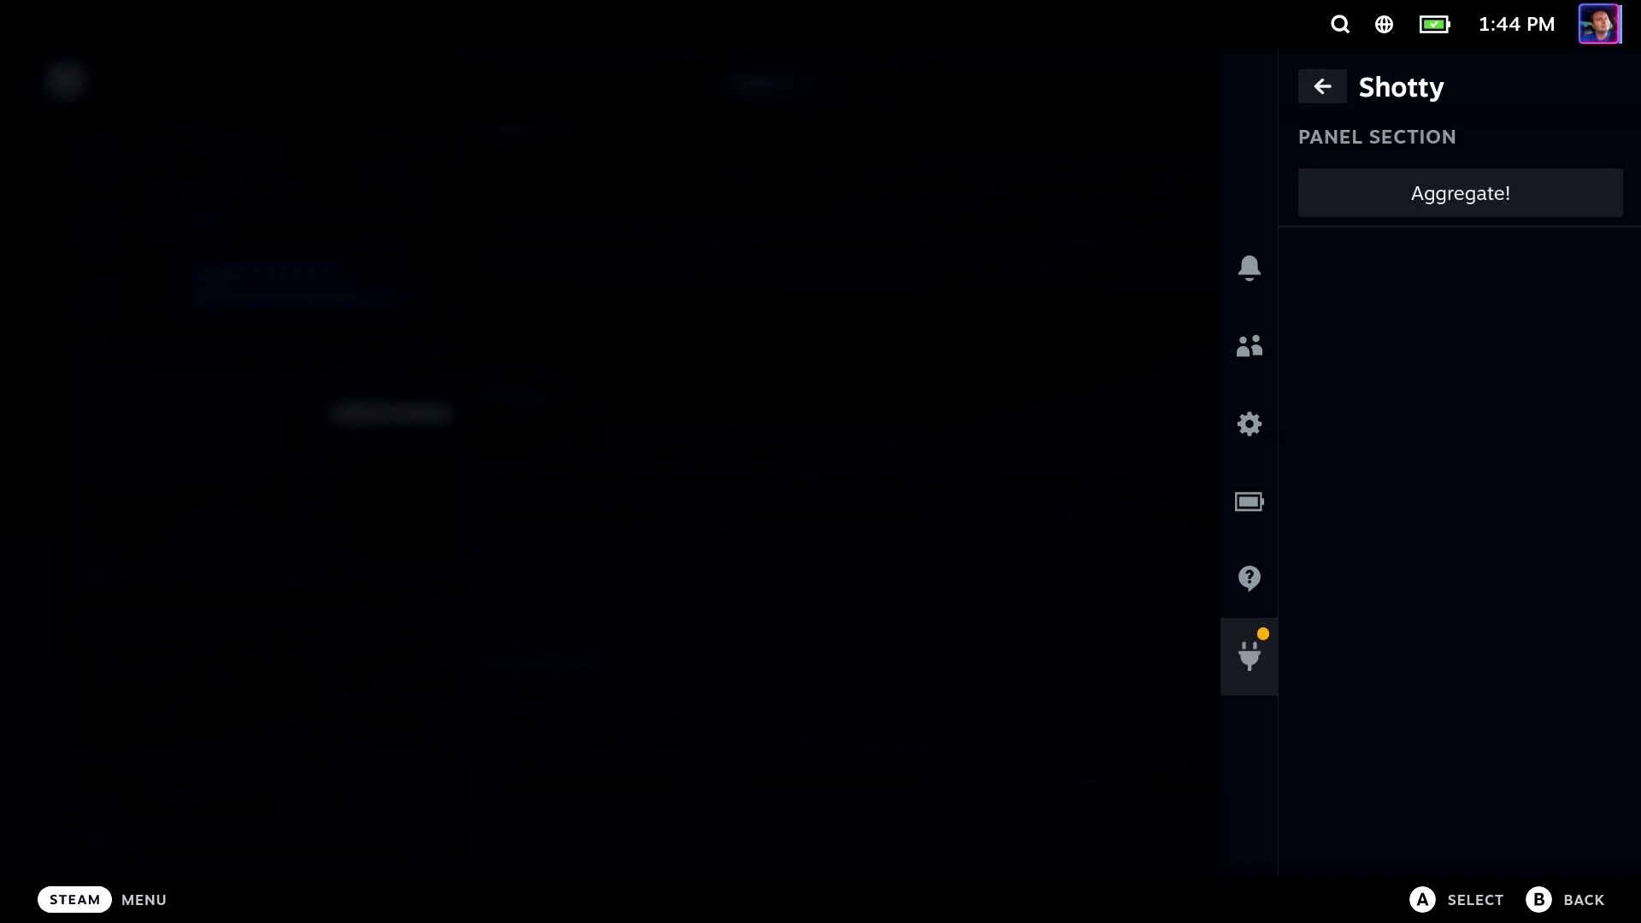
{"action": "key", "text": "Down"}
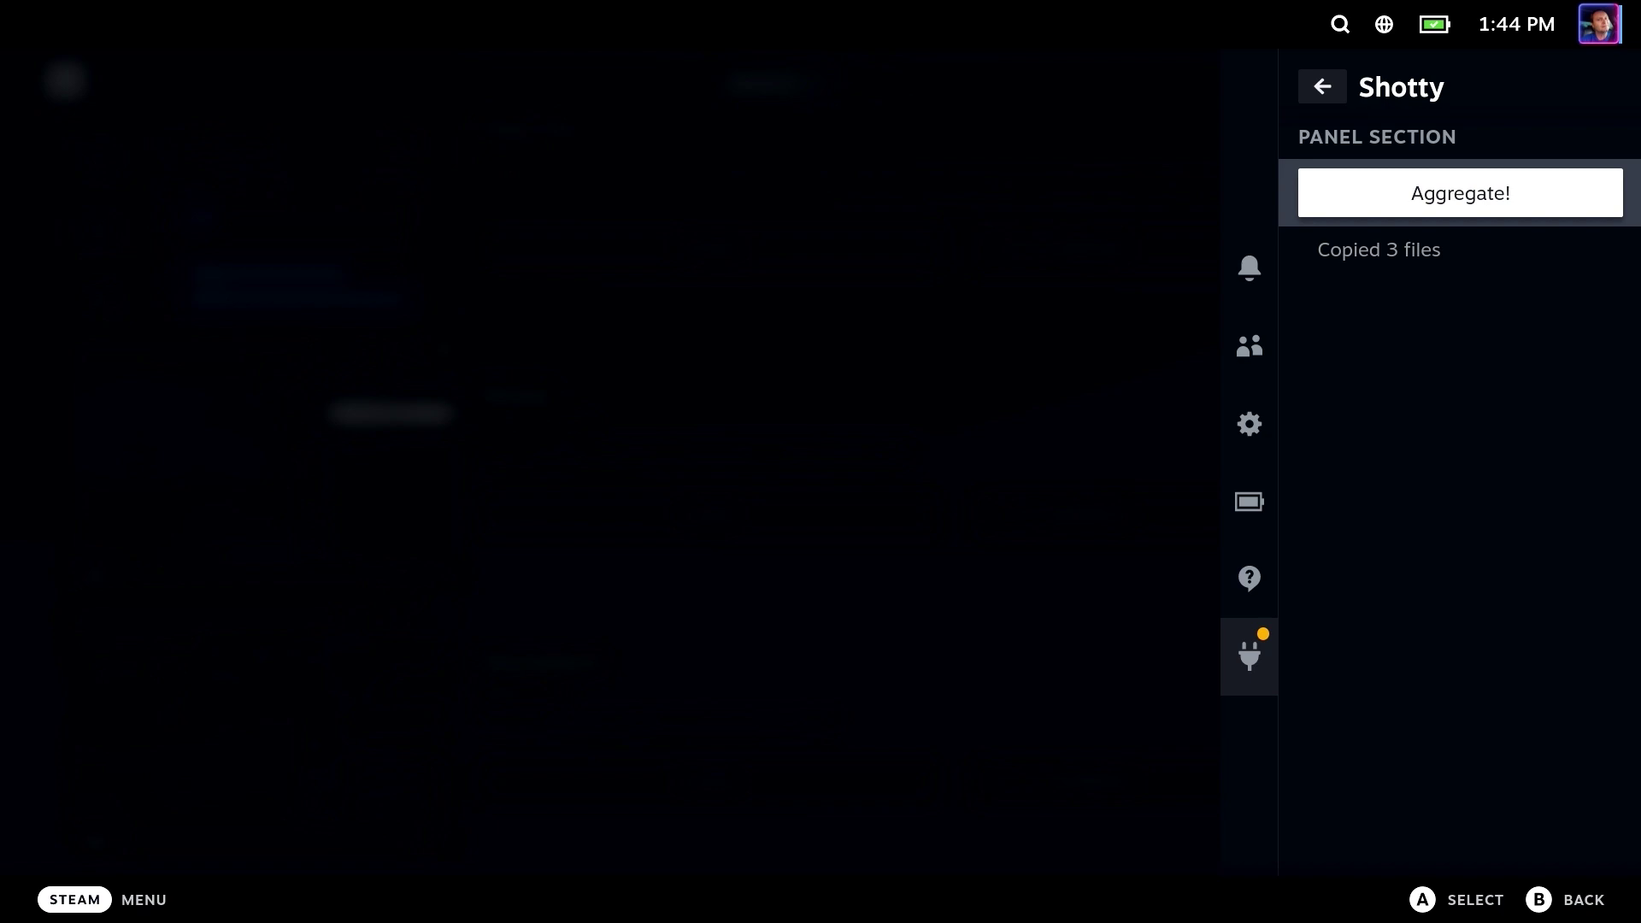
Run Shotty's Aggregate! to copy 3 screenshot files, then bring up the Steam menu.
{"action": "left_click", "coordinate": [159, 896]}
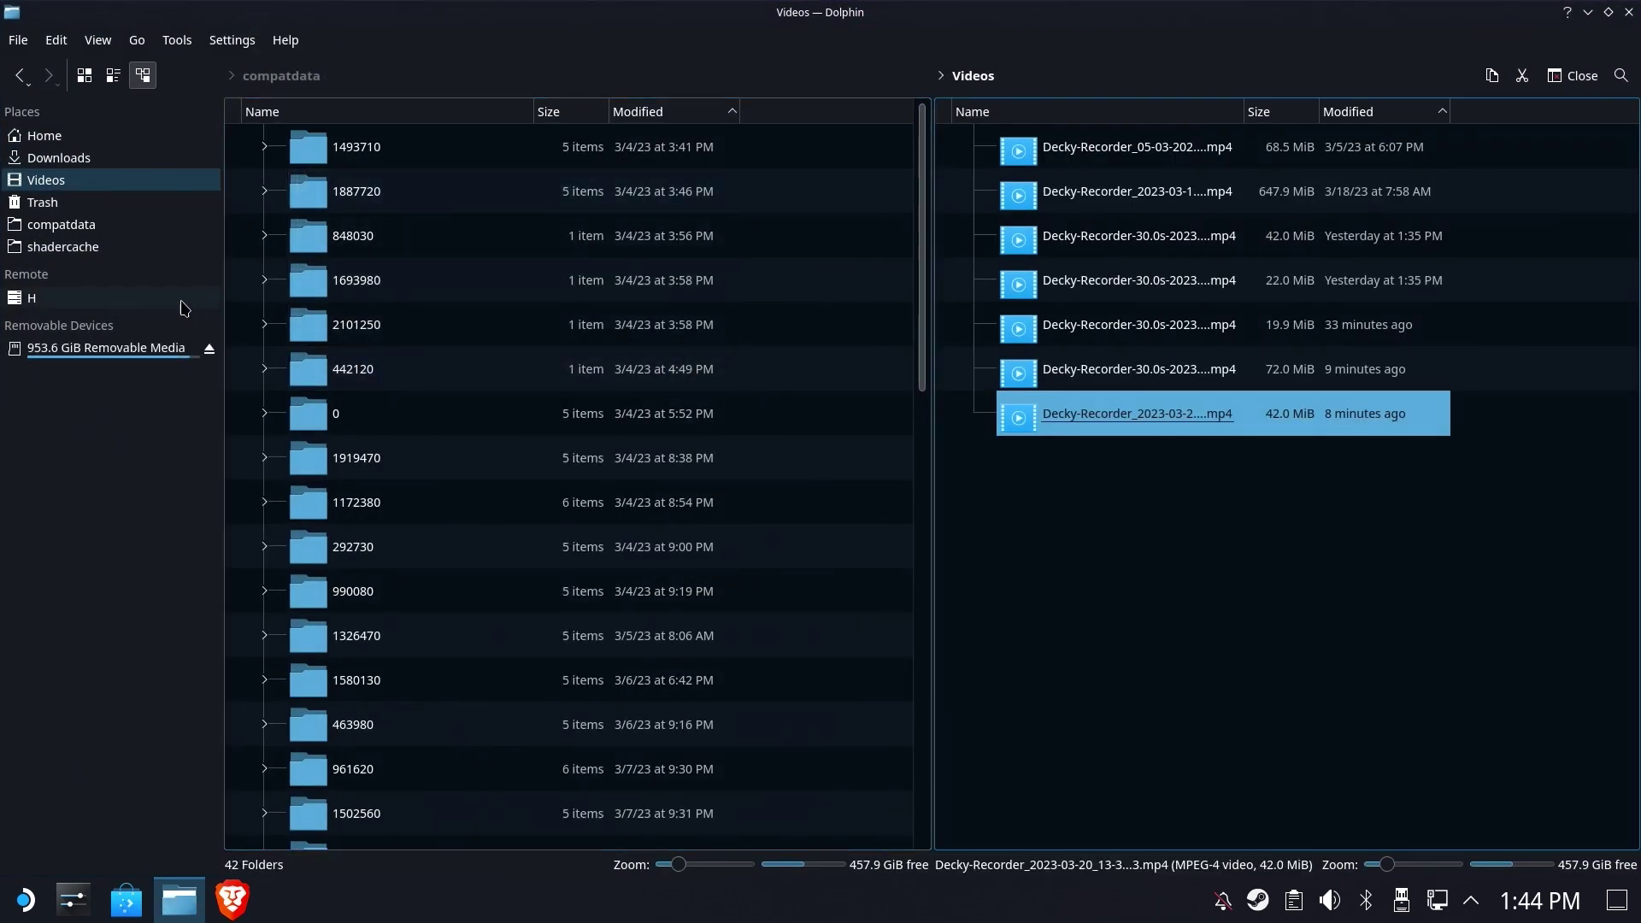
Go from the Home folder into Pictures > Screenshots.
{"action": "left_click", "coordinate": [47, 141]}
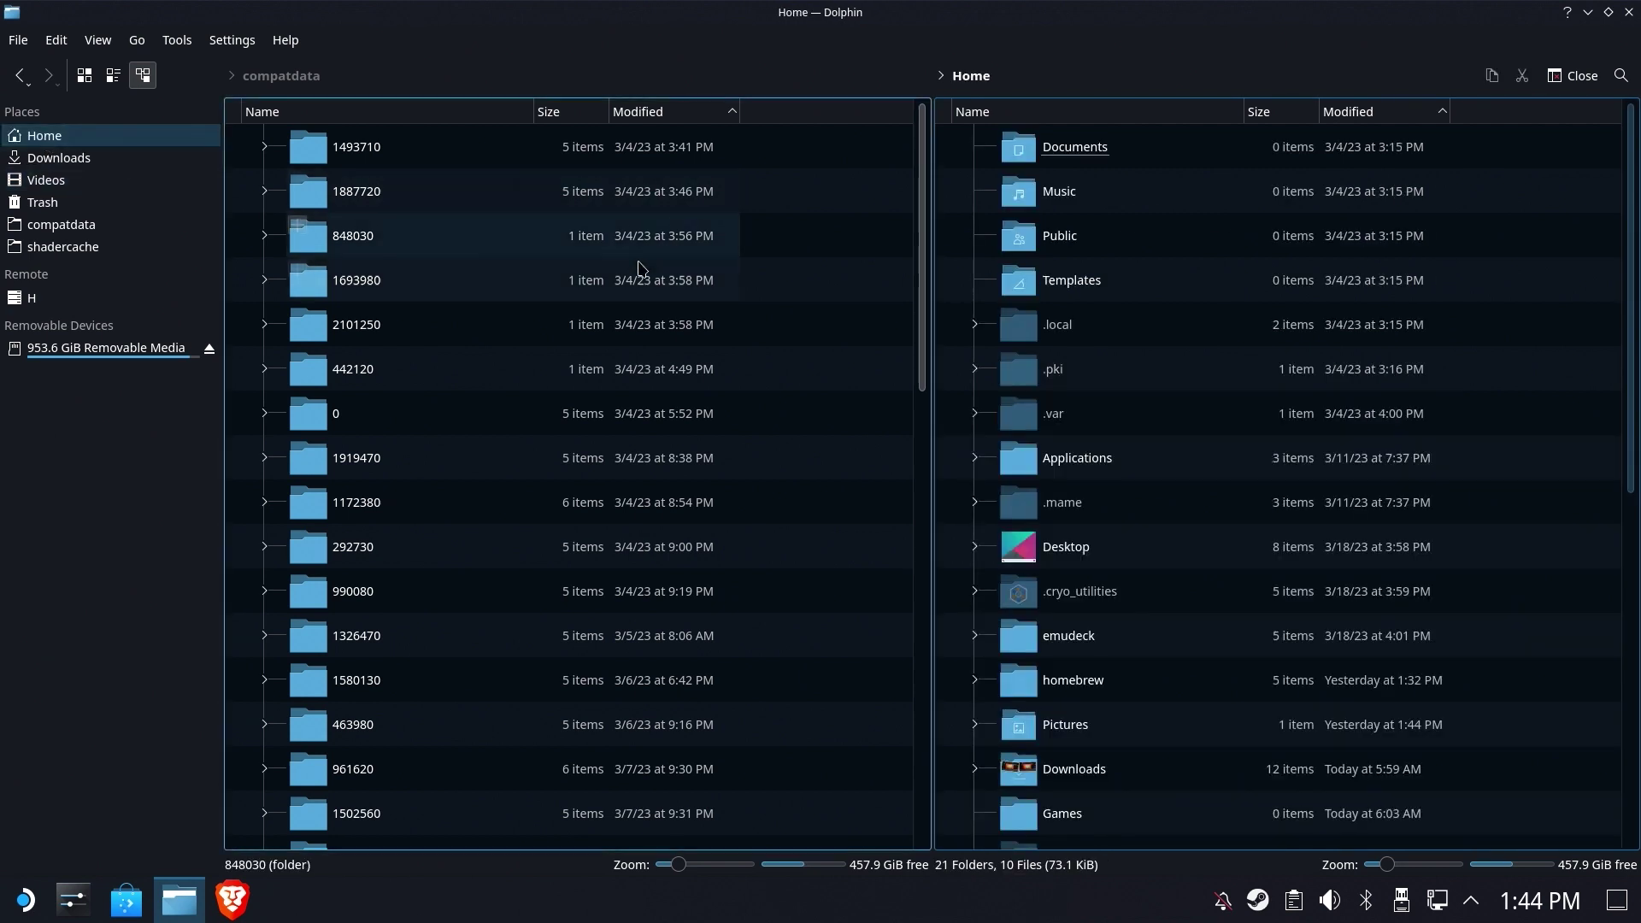
{"action": "scroll", "coordinate": [1128, 300], "scroll_direction": "down", "scroll_amount": 3}
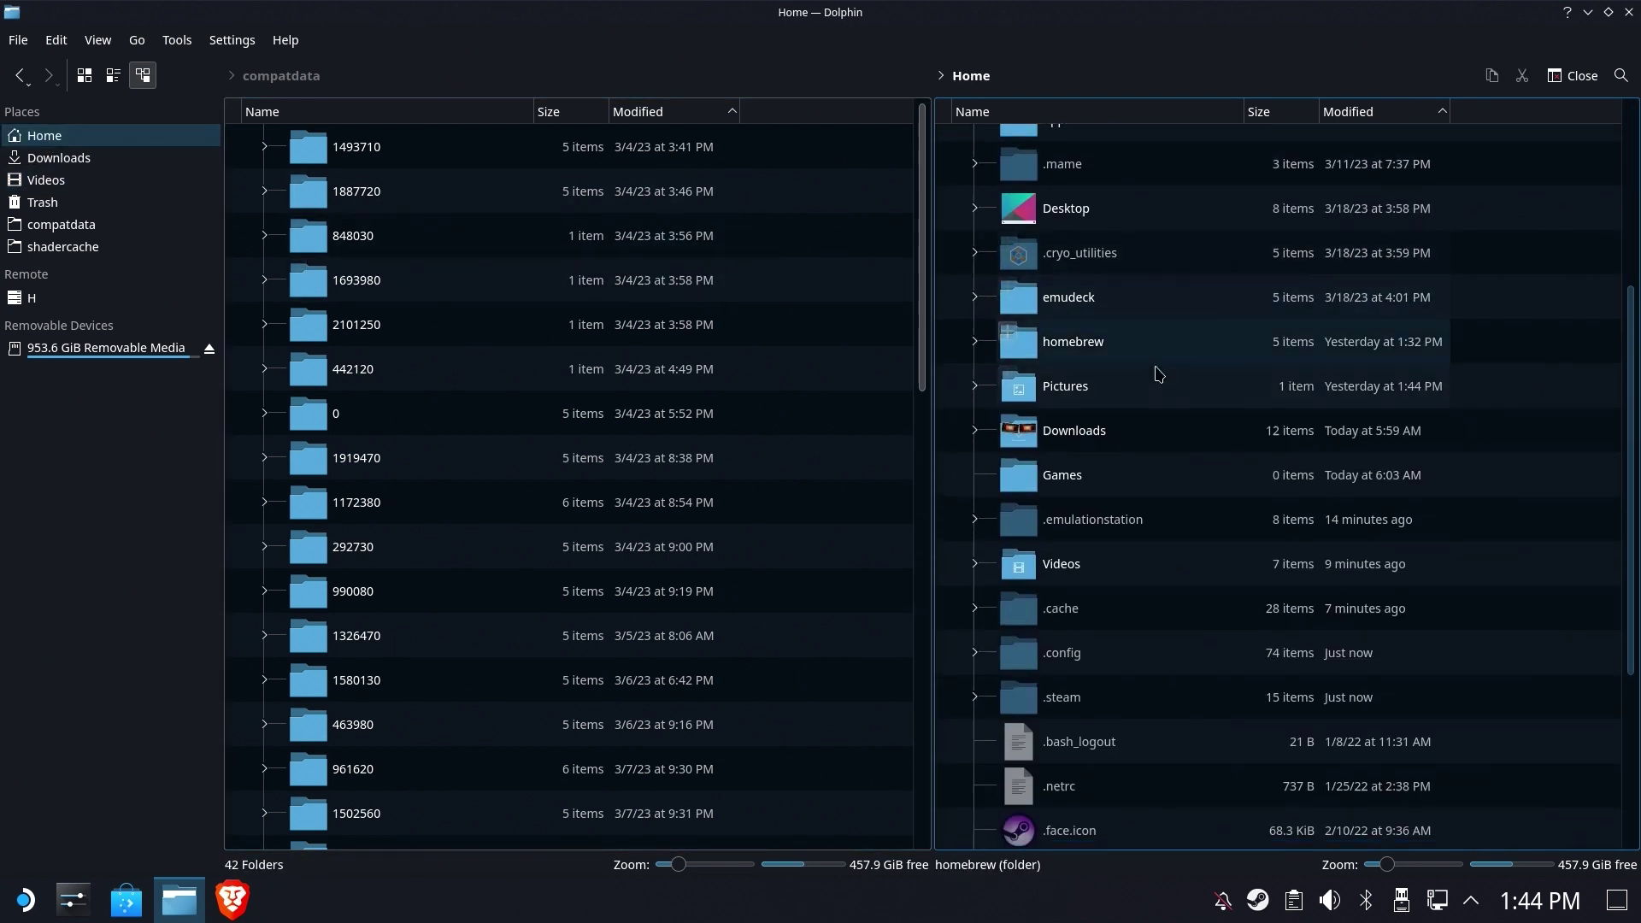
{"action": "left_click", "coordinate": [1079, 387]}
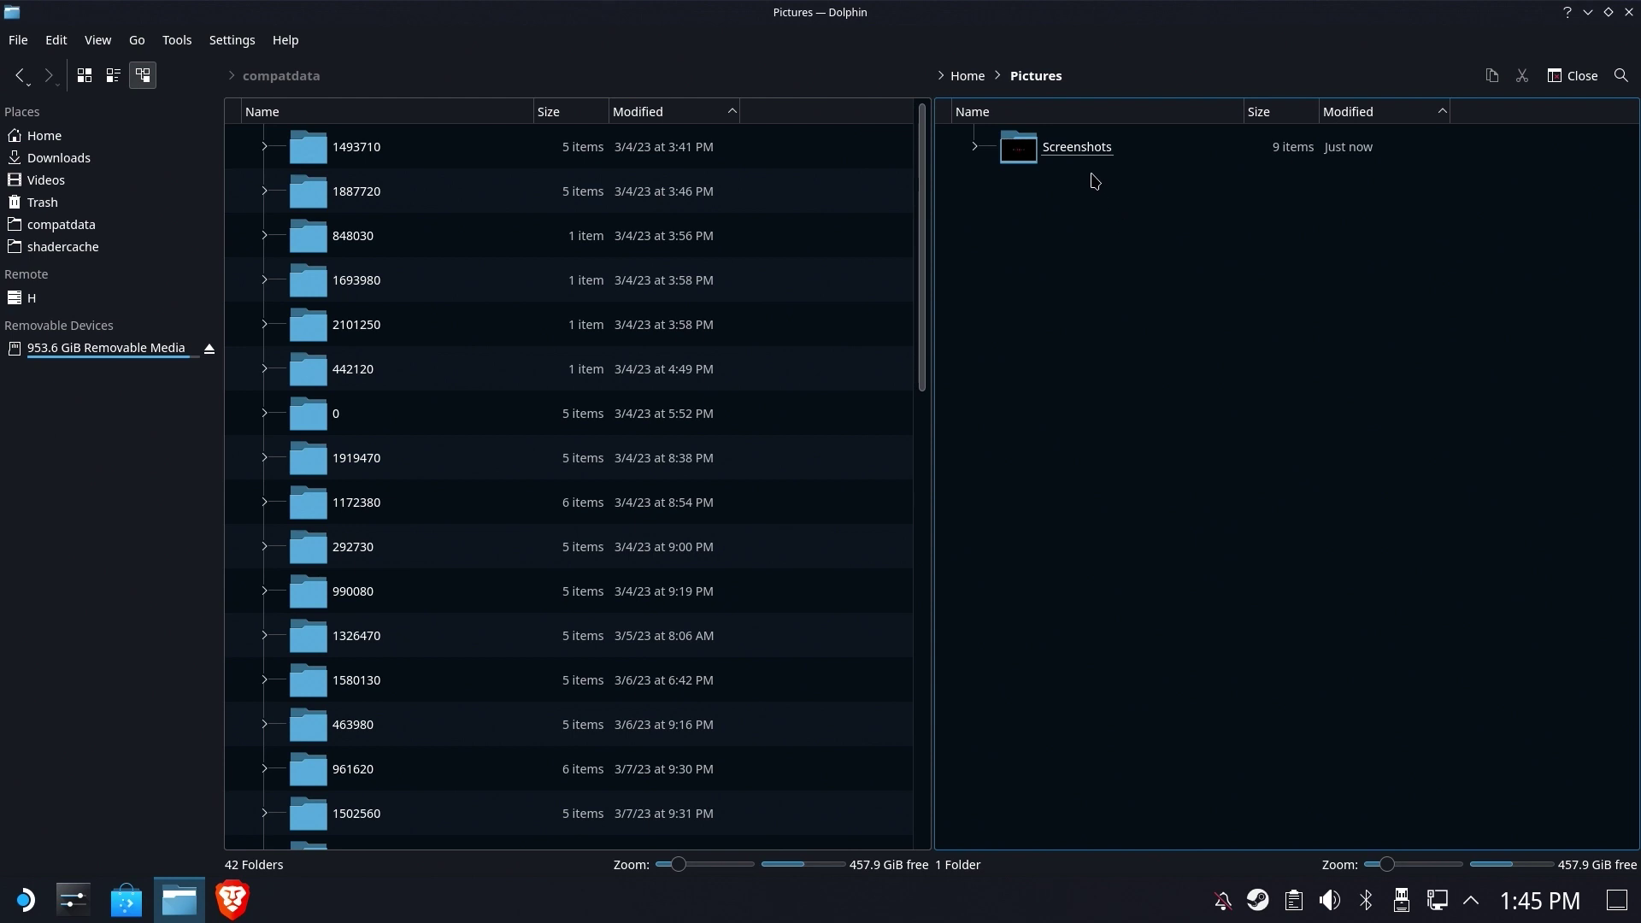
{"action": "left_click", "coordinate": [1077, 148]}
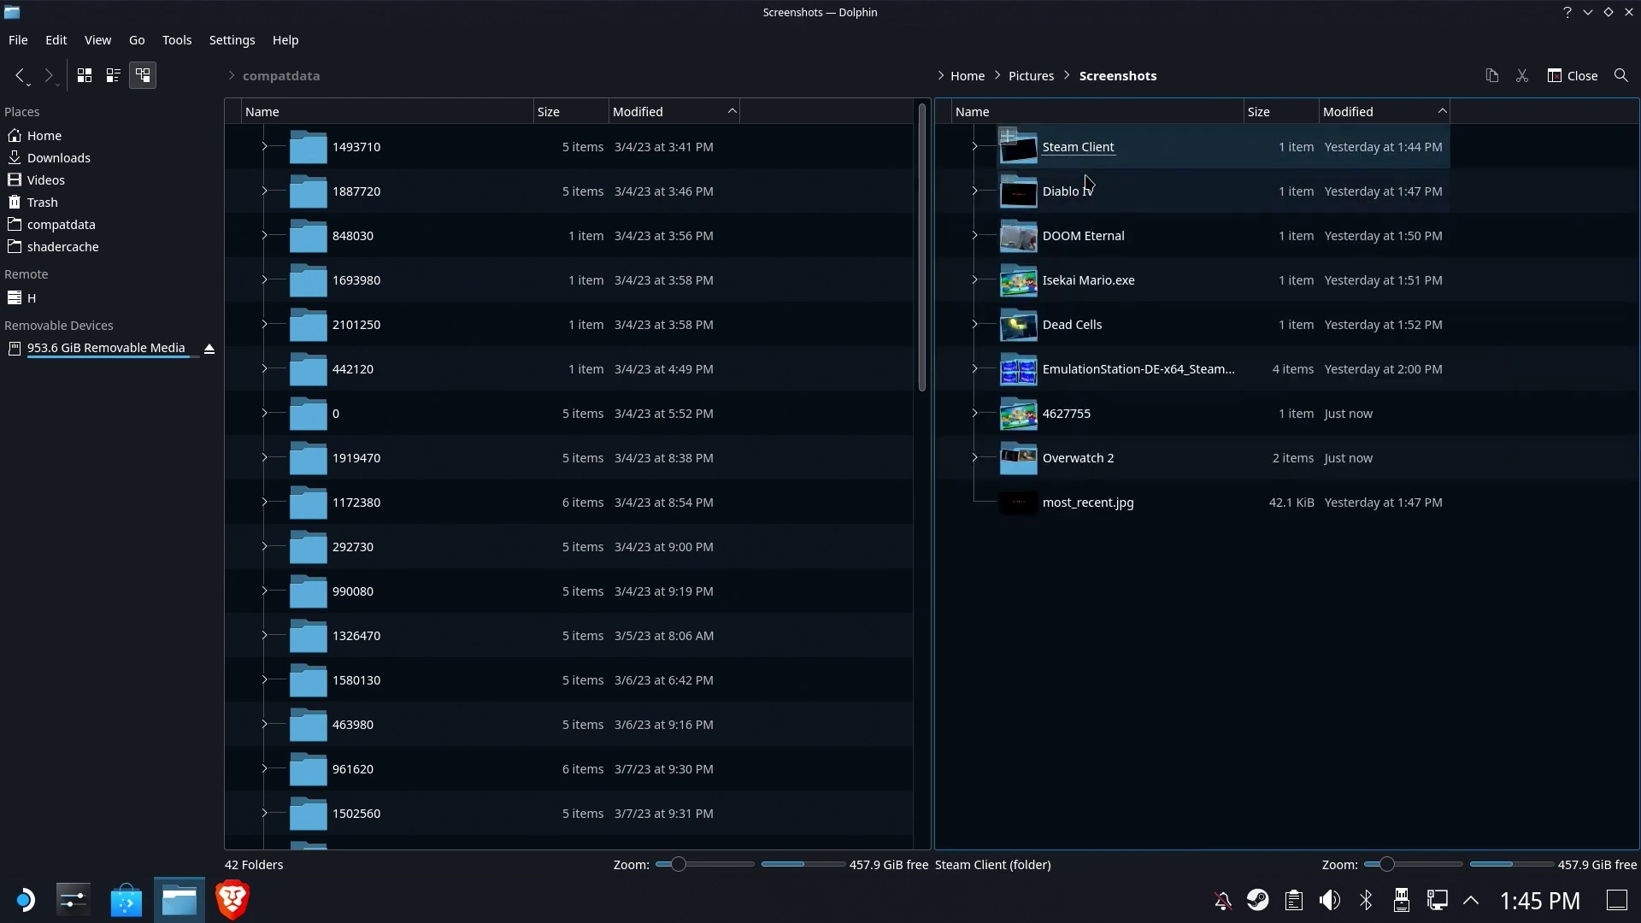
View both Overwatch 2 screenshots in the viewer.
{"action": "left_click", "coordinate": [1084, 466]}
{"action": "left_click", "coordinate": [1092, 163]}
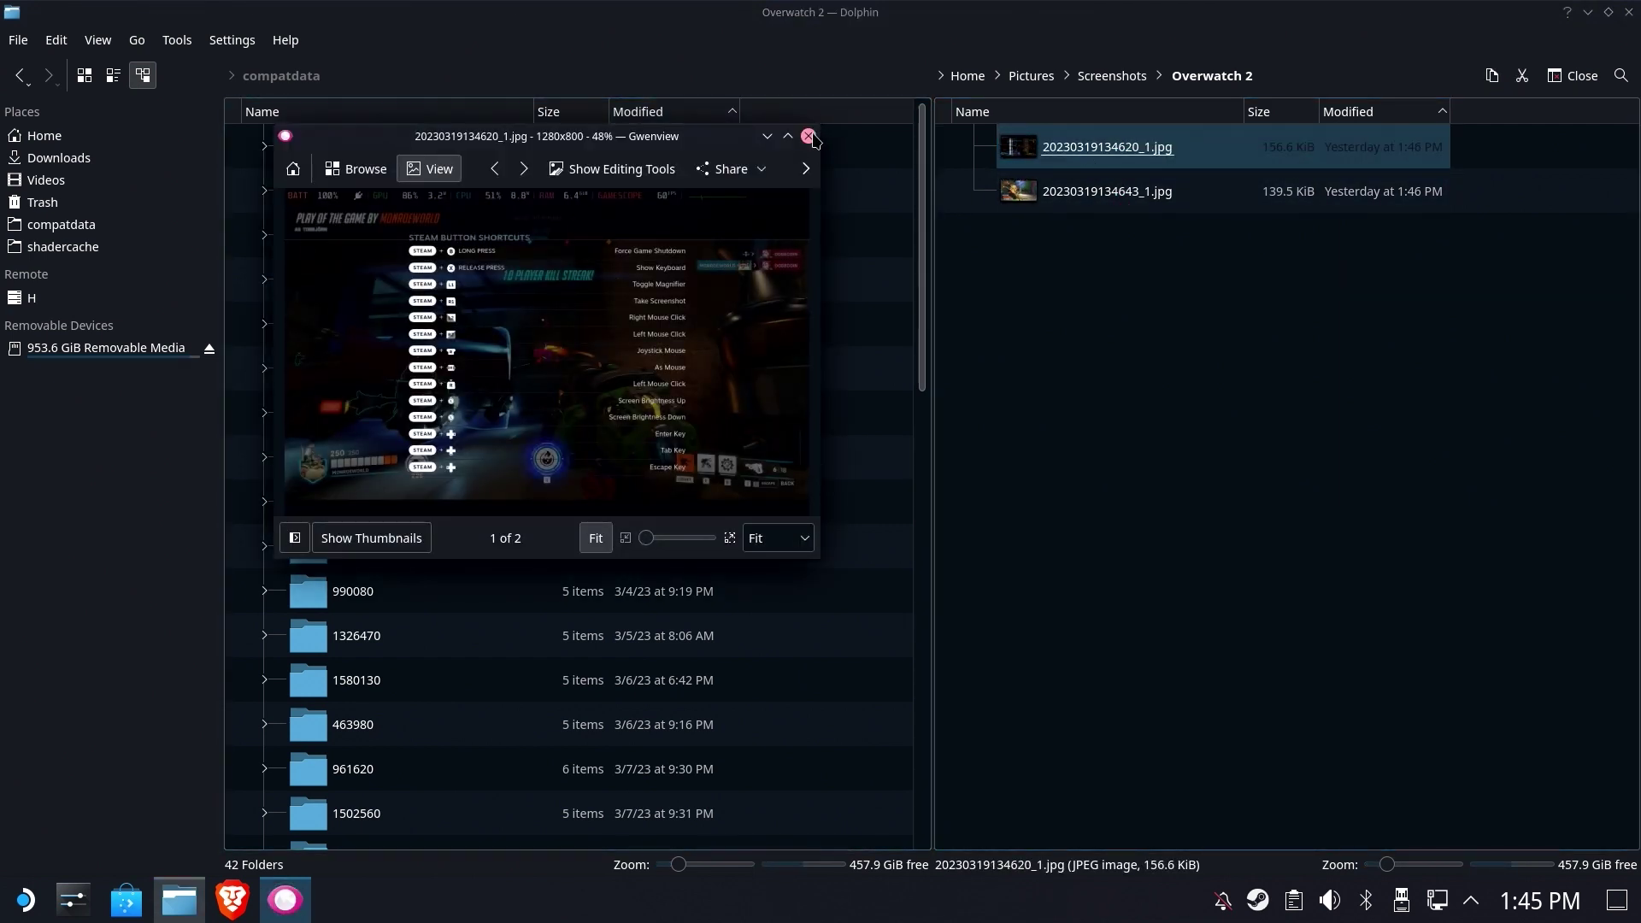
{"action": "left_click", "coordinate": [808, 136]}
{"action": "left_click", "coordinate": [1083, 193]}
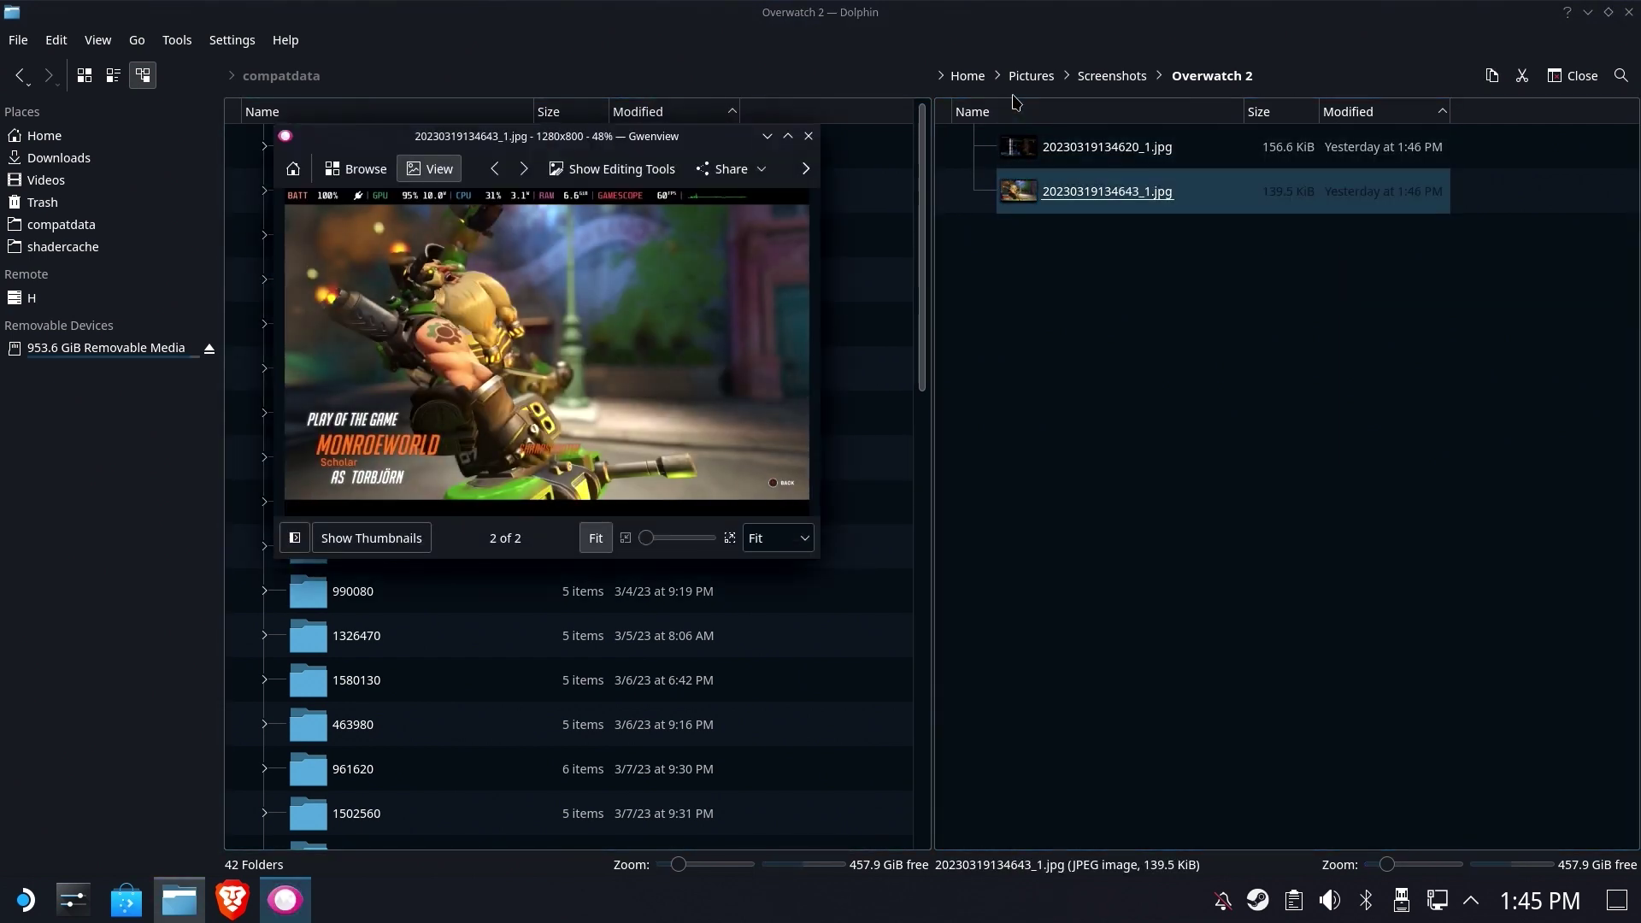
{"action": "left_click", "coordinate": [808, 136]}
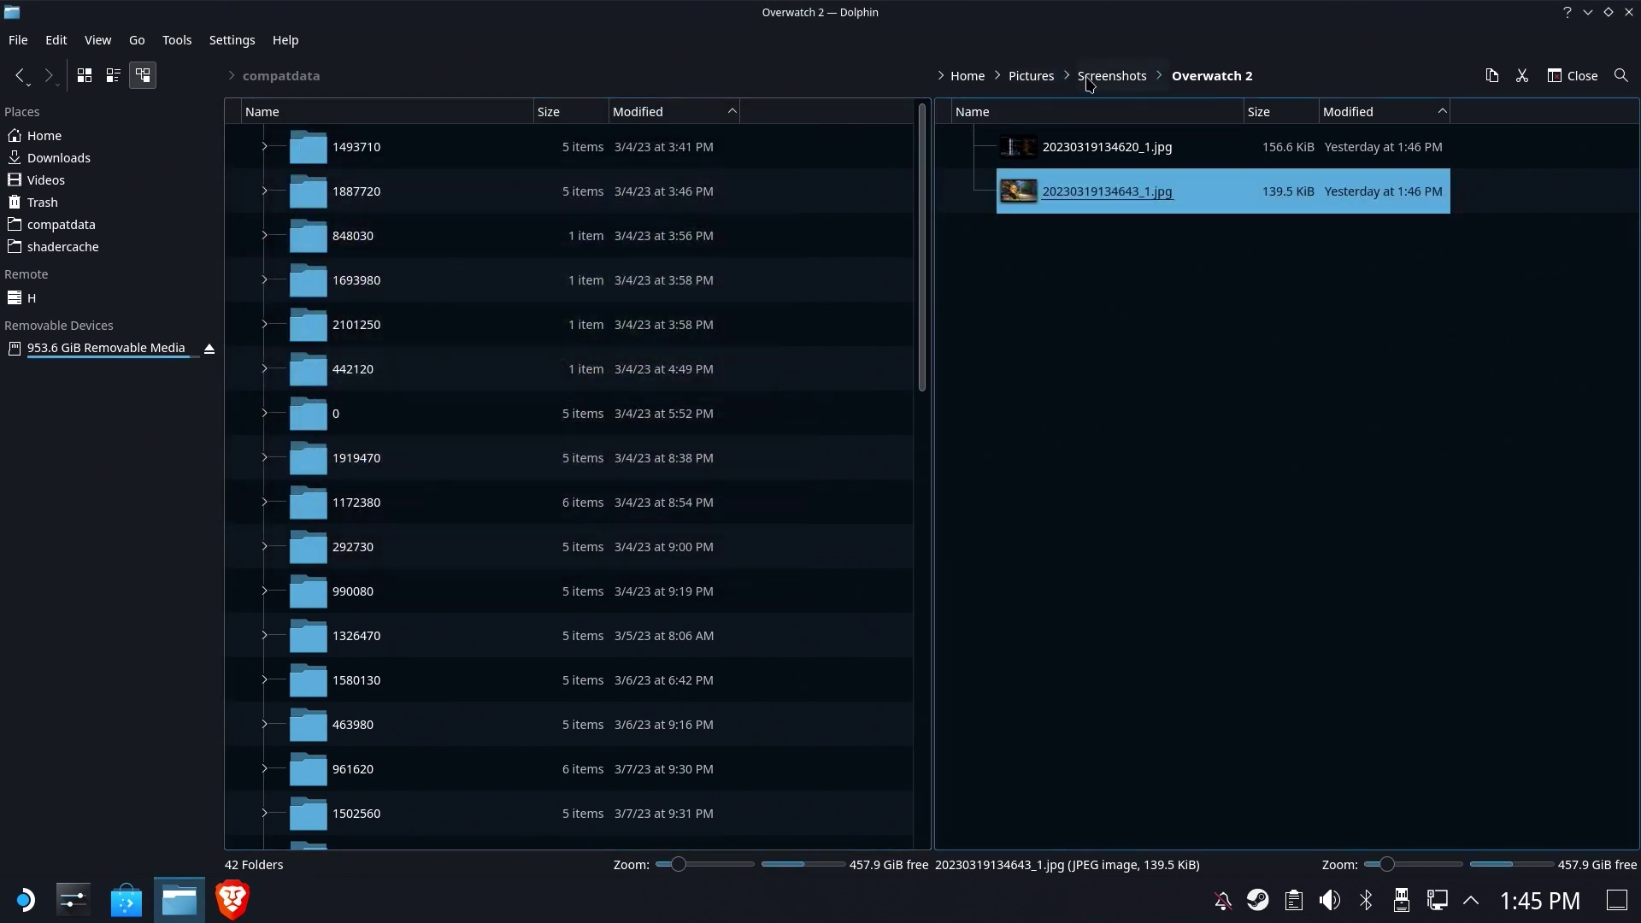
Go back to Screenshots and view the Diablo IV screenshot.
{"action": "left_click", "coordinate": [1088, 79]}
{"action": "left_click", "coordinate": [1078, 193]}
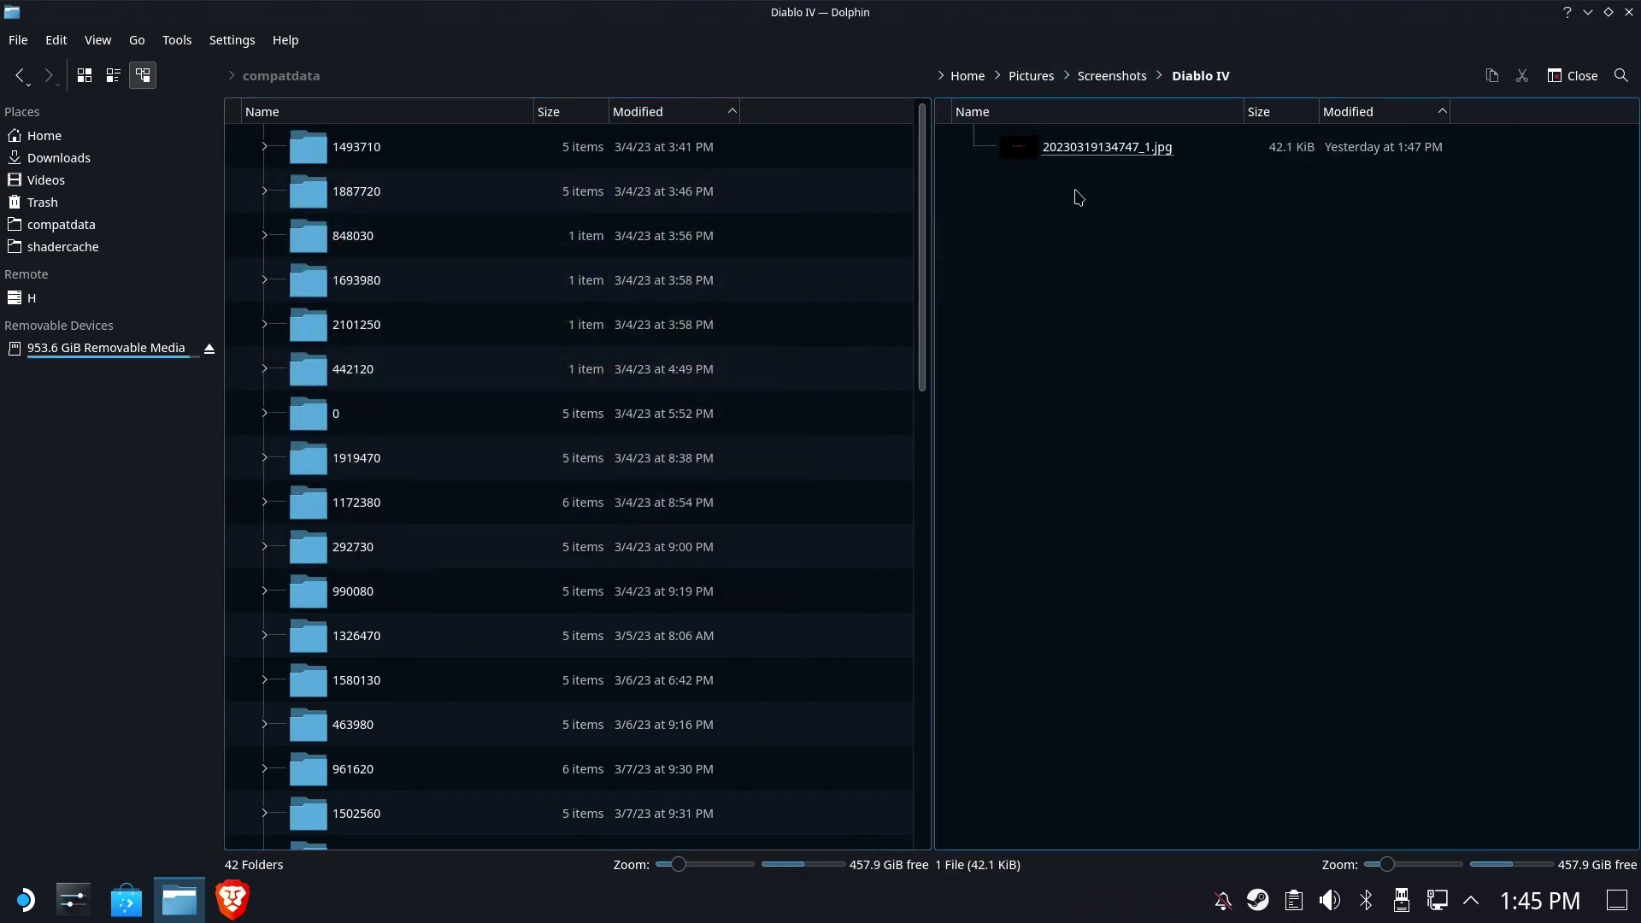
{"action": "left_click", "coordinate": [1076, 146]}
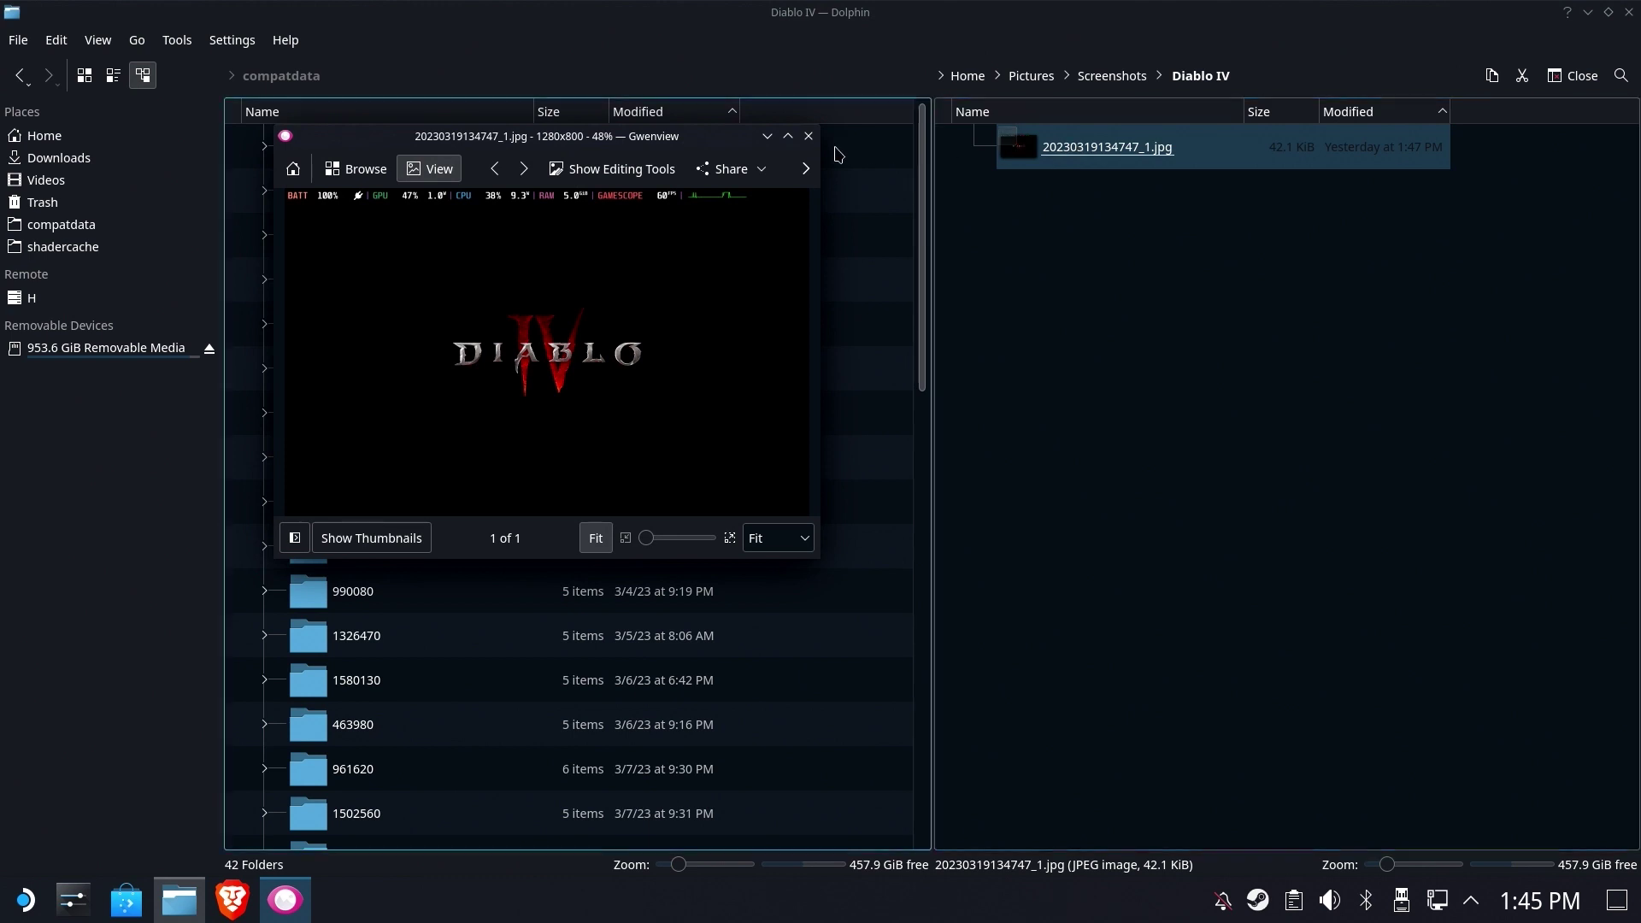
{"action": "left_click", "coordinate": [808, 136]}
Go back to Screenshots, view the DOOM Eternal screenshot, then return and clear the selection.
{"action": "left_click", "coordinate": [1104, 79]}
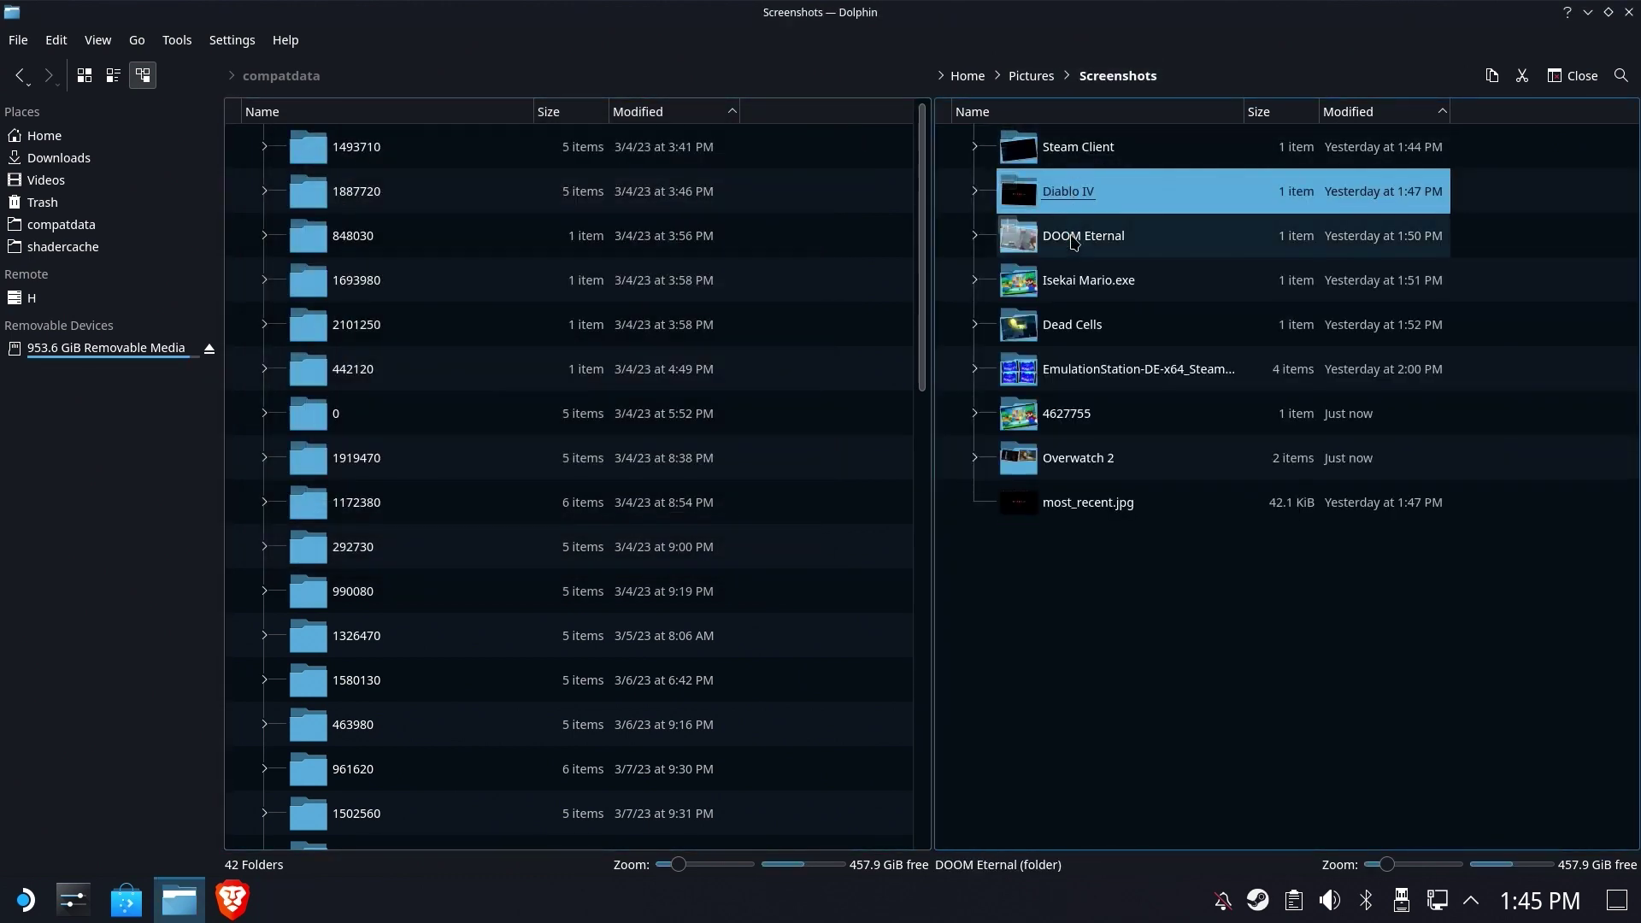
{"action": "left_click", "coordinate": [1080, 234]}
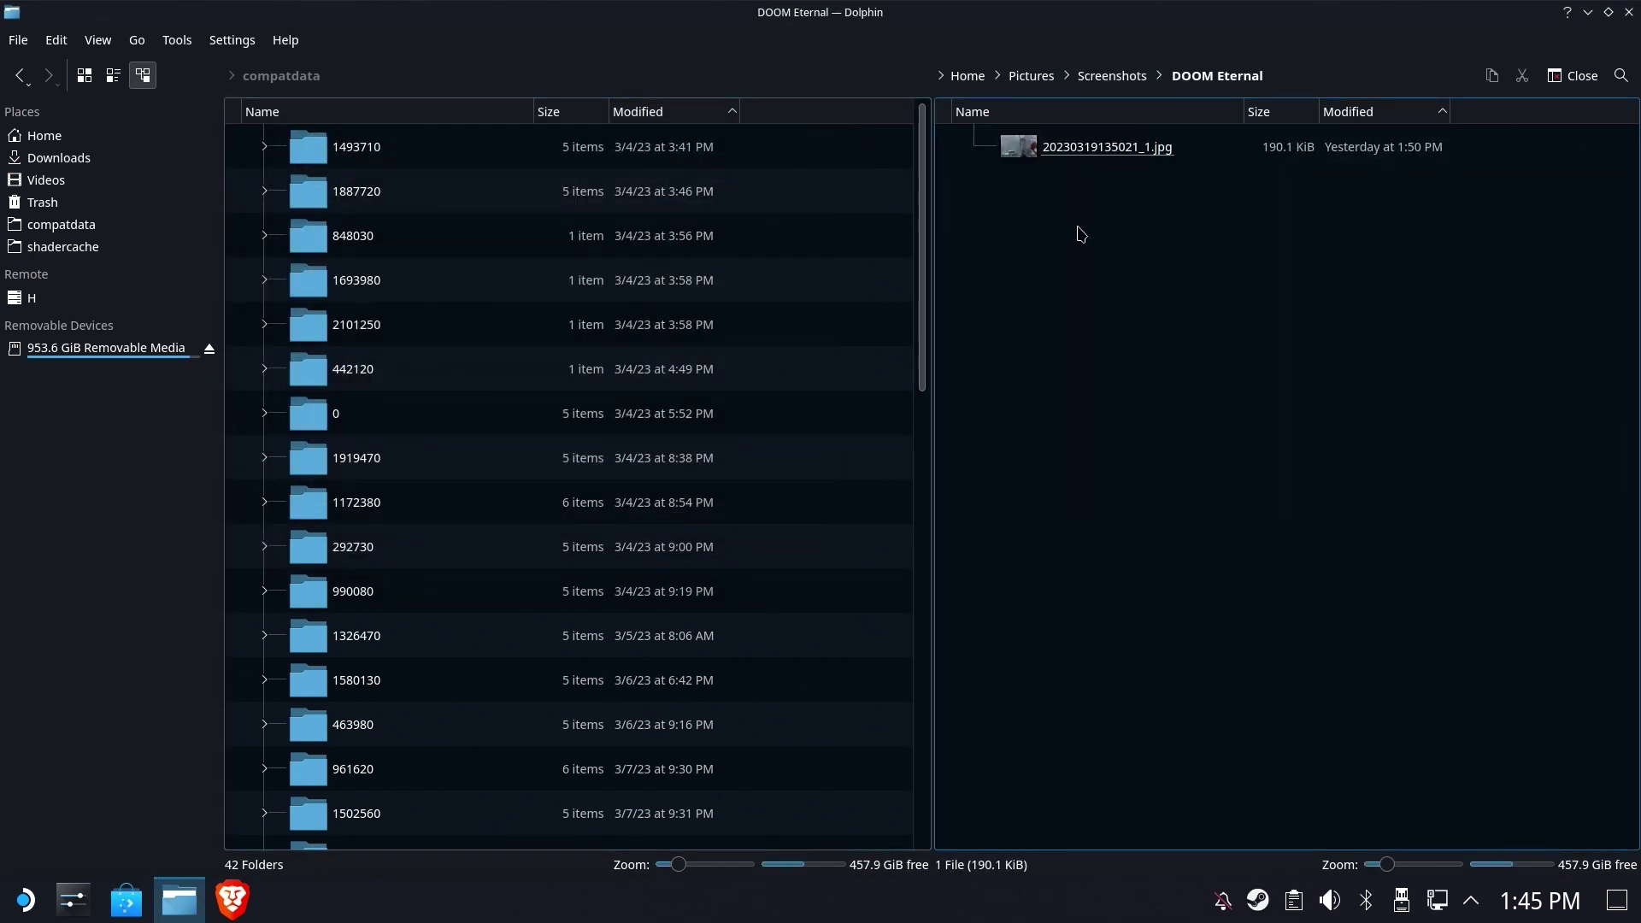
{"action": "left_click", "coordinate": [1116, 147]}
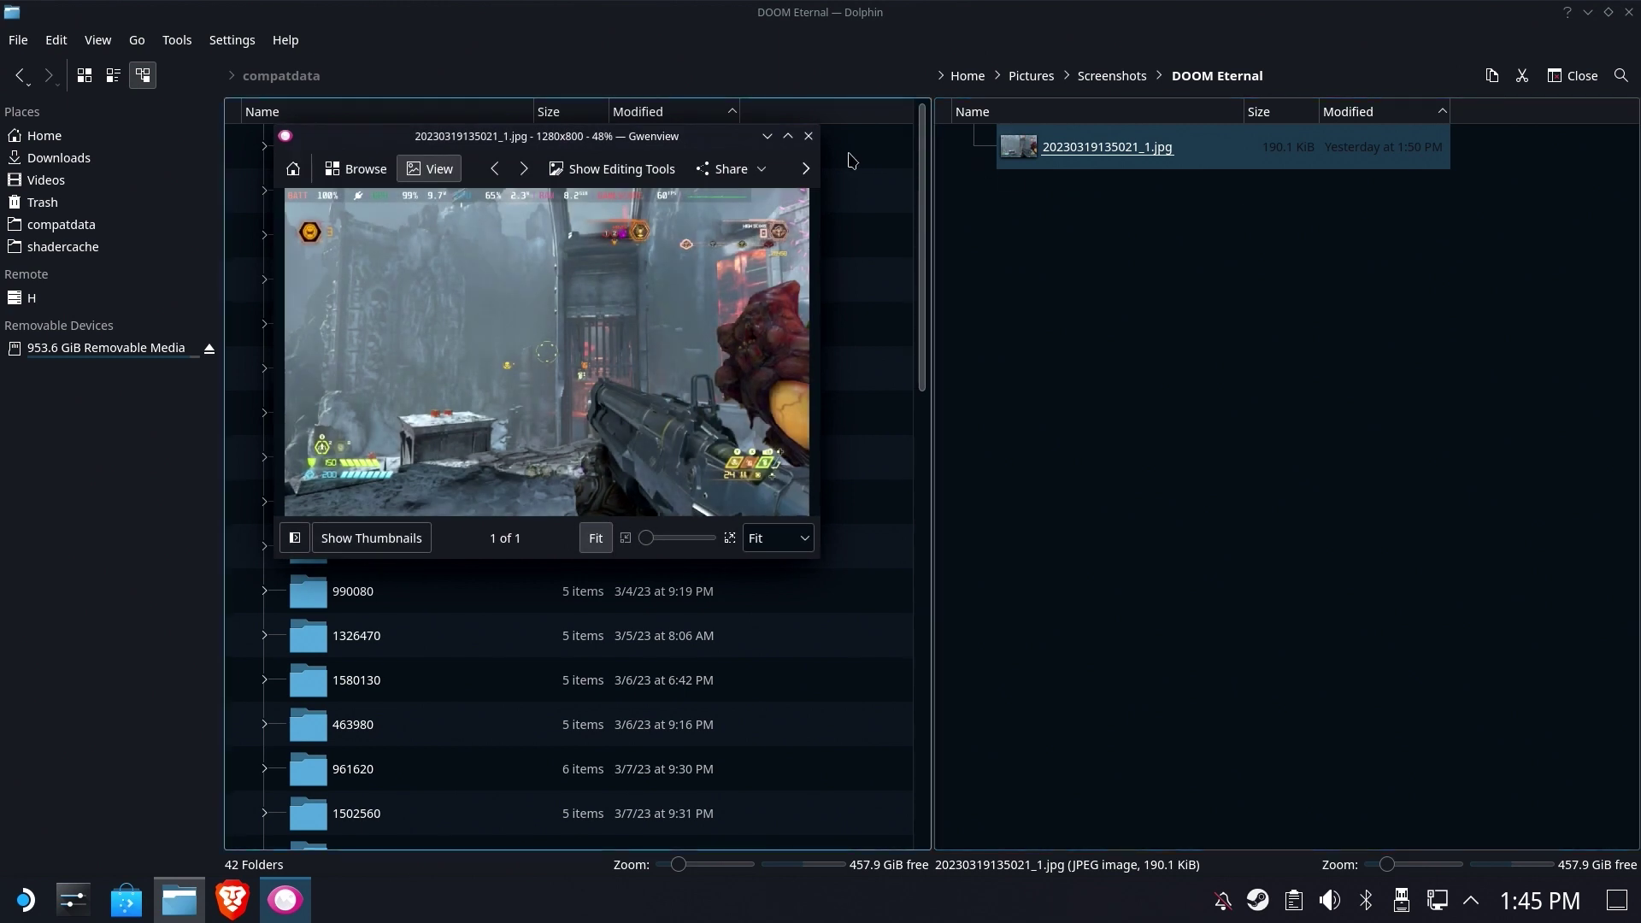
{"action": "left_click", "coordinate": [808, 136]}
{"action": "left_click", "coordinate": [1113, 76]}
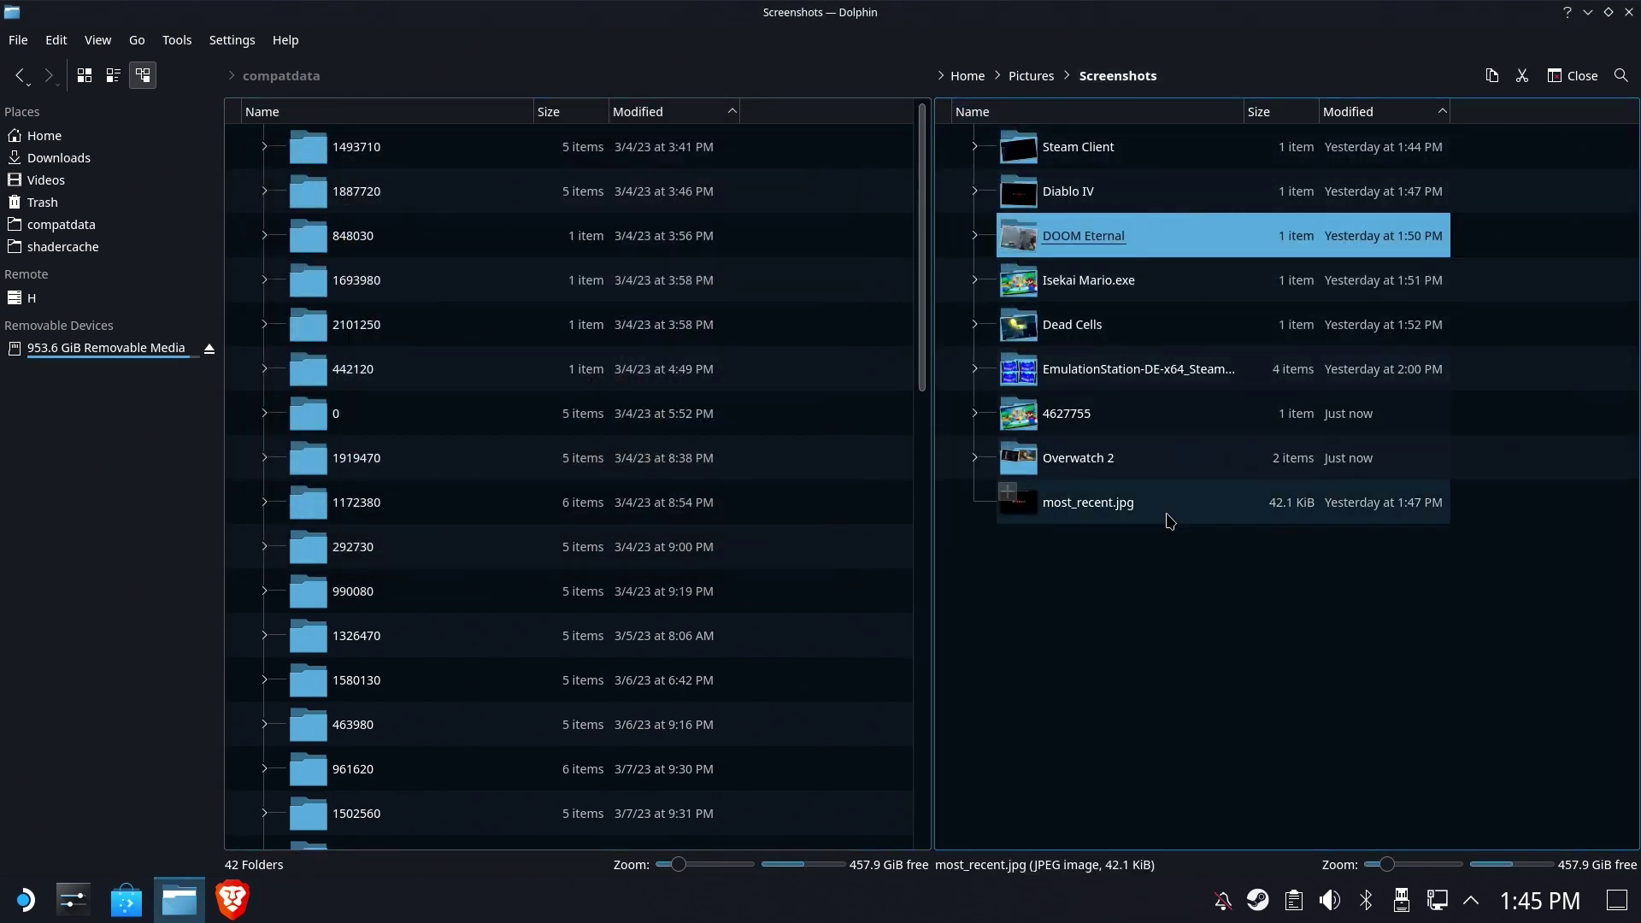
{"action": "left_click", "coordinate": [1167, 615]}
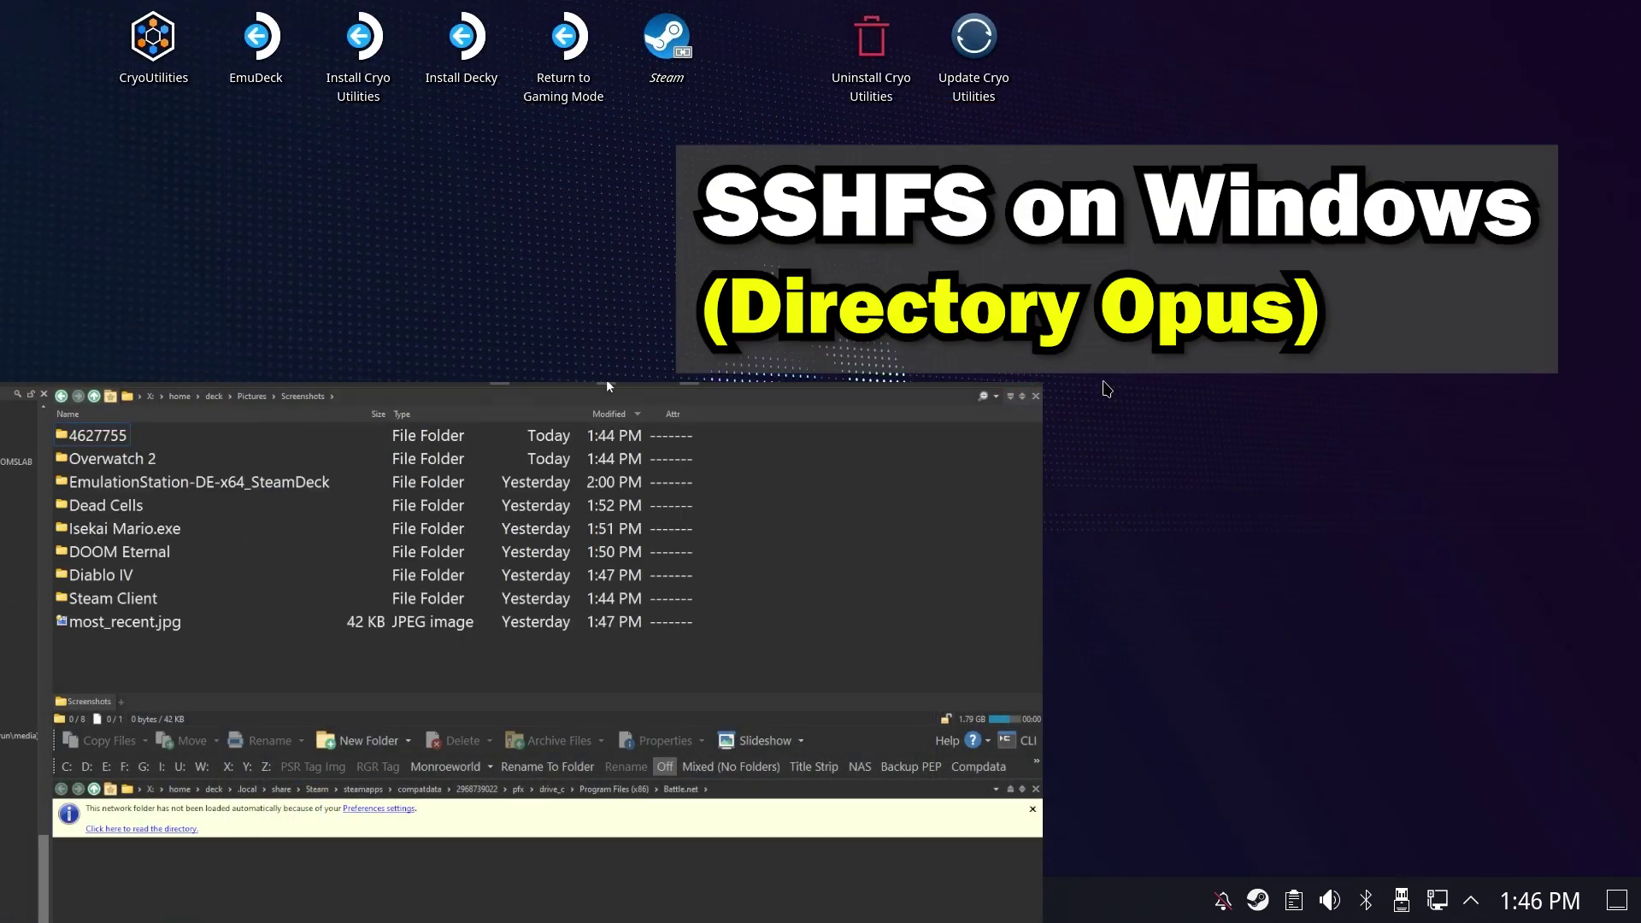
Turn on grouped Flat View, try thumbnails, then return to details.
{"action": "key", "text": "ctrl+shift+f"}
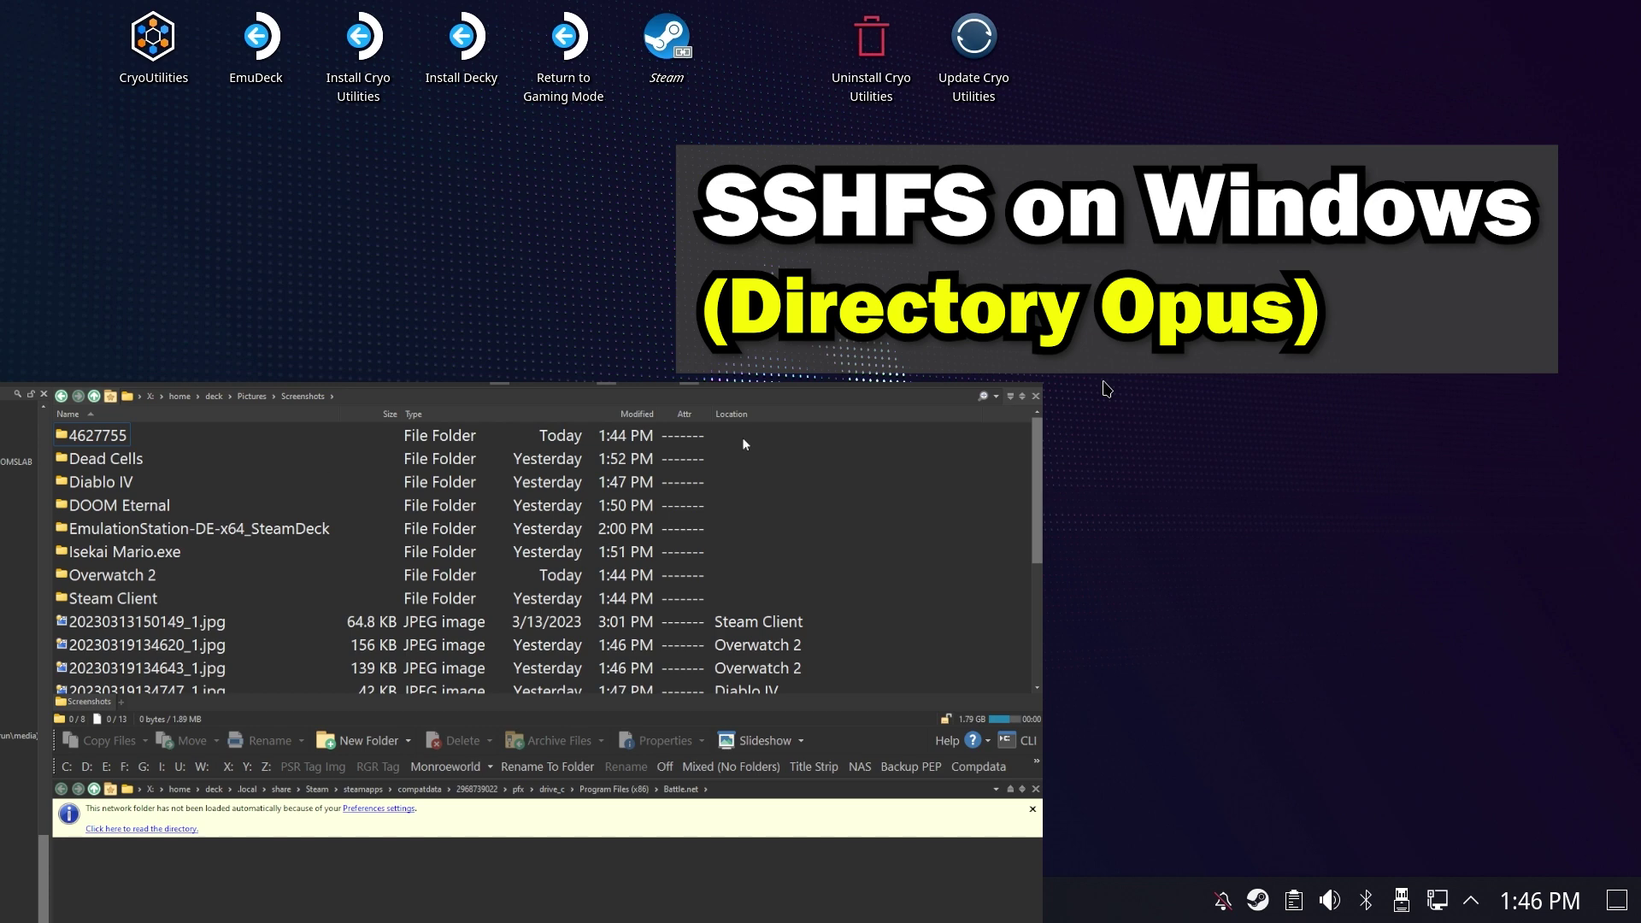
{"action": "left_click", "coordinate": [631, 397]}
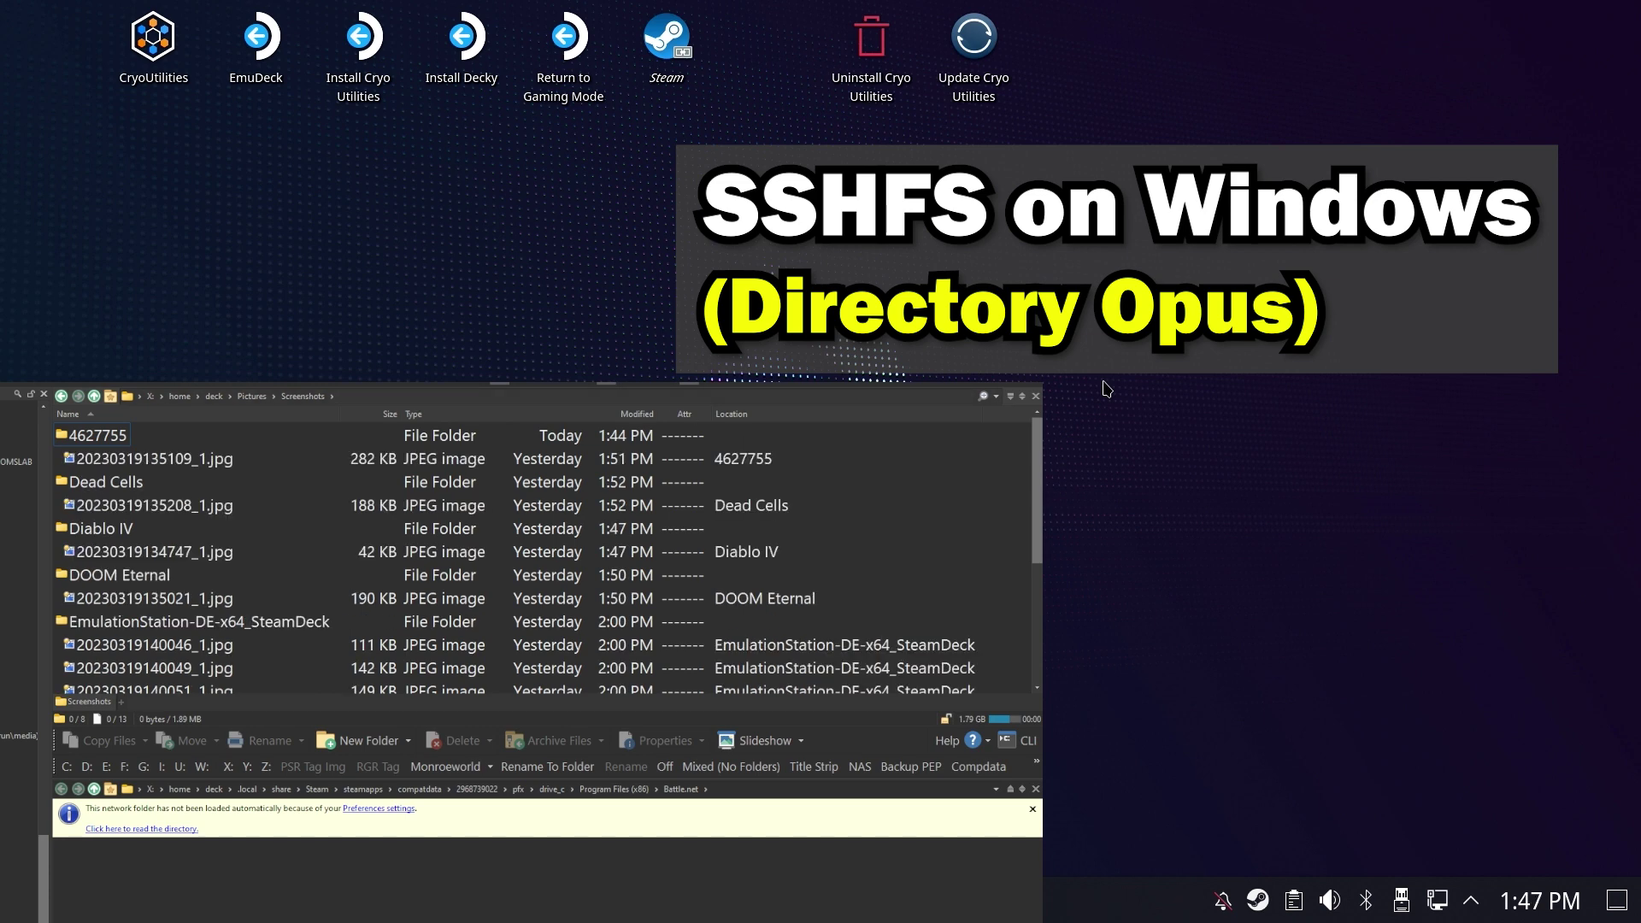
{"action": "left_click", "coordinate": [546, 383]}
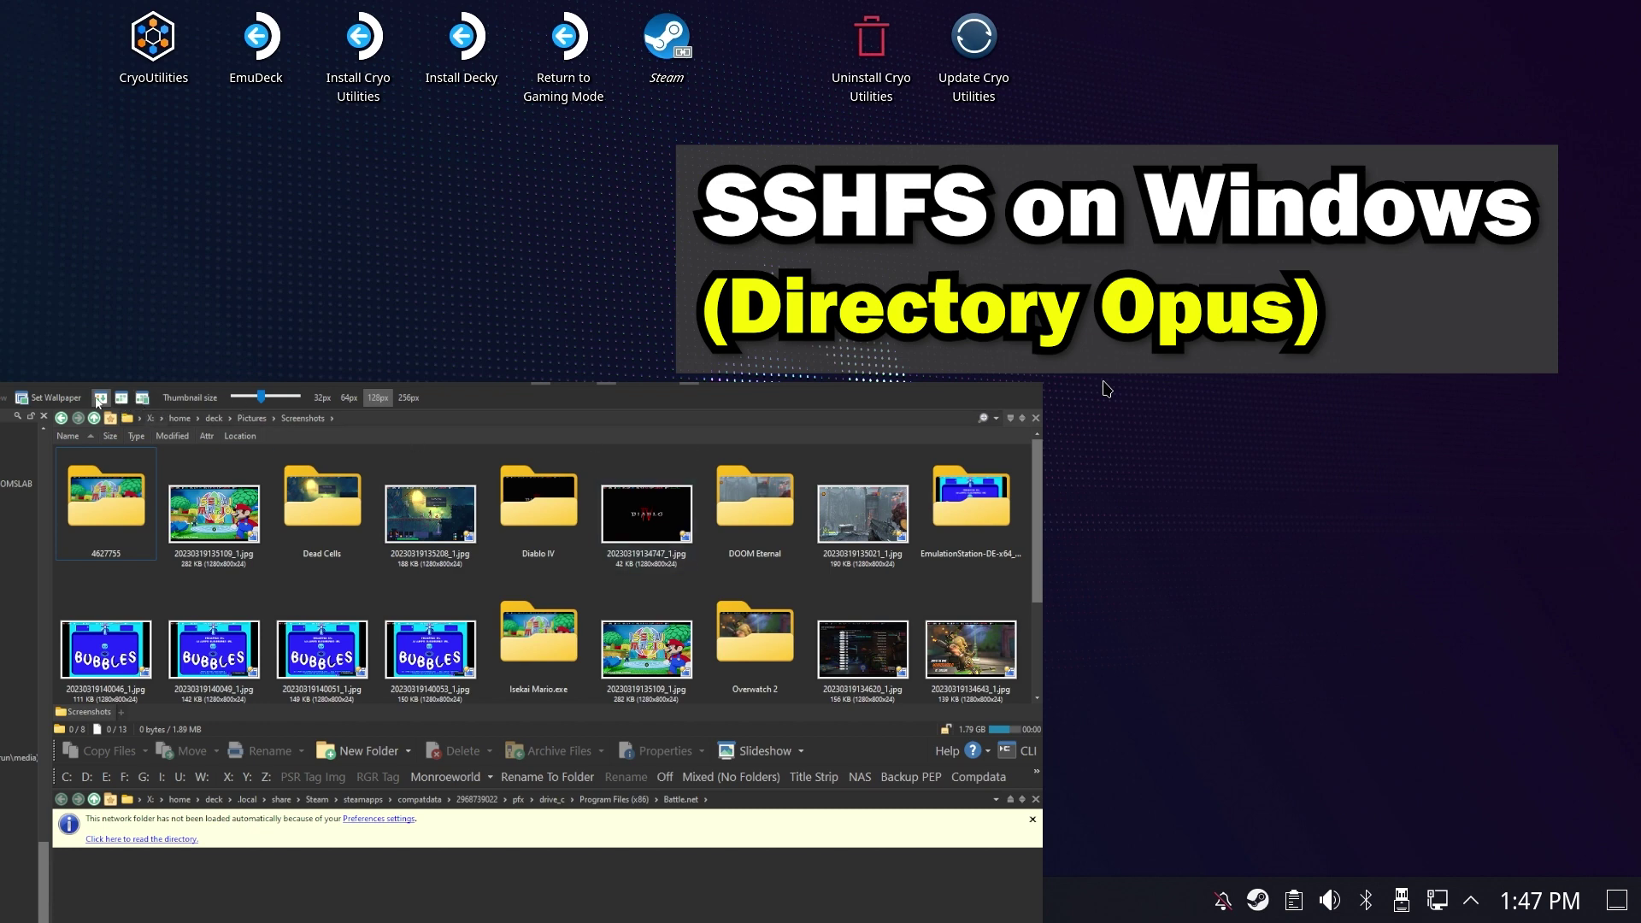
{"action": "left_click", "coordinate": [520, 383]}
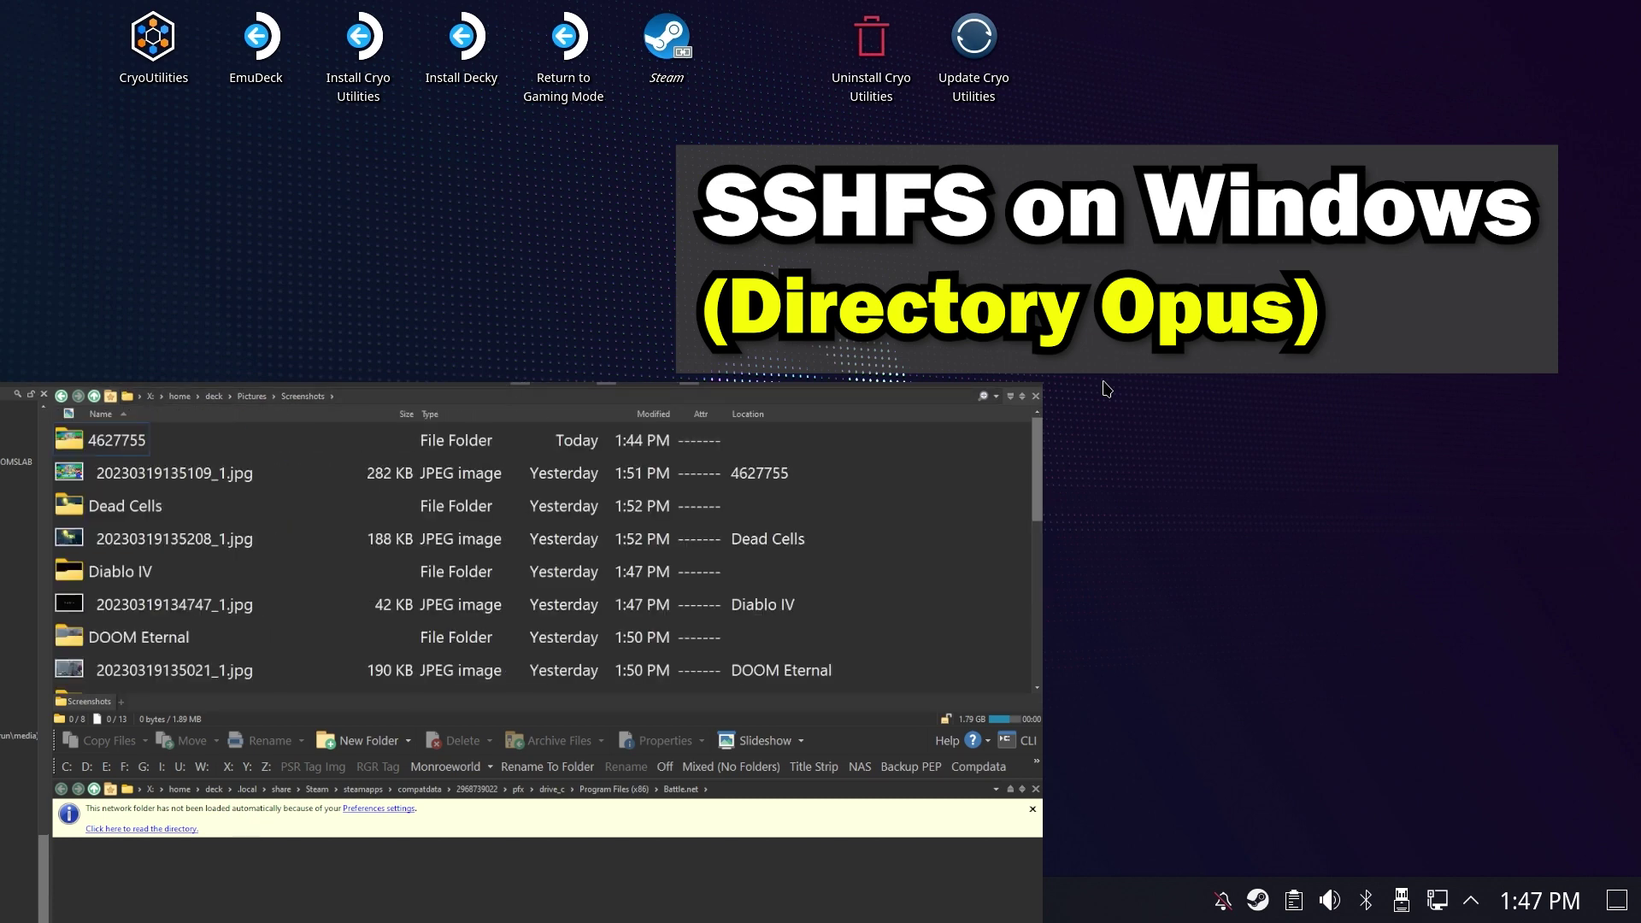
{"action": "left_click", "coordinate": [175, 474]}
{"action": "left_click", "coordinate": [751, 383]}
{"action": "left_click", "coordinate": [208, 540]}
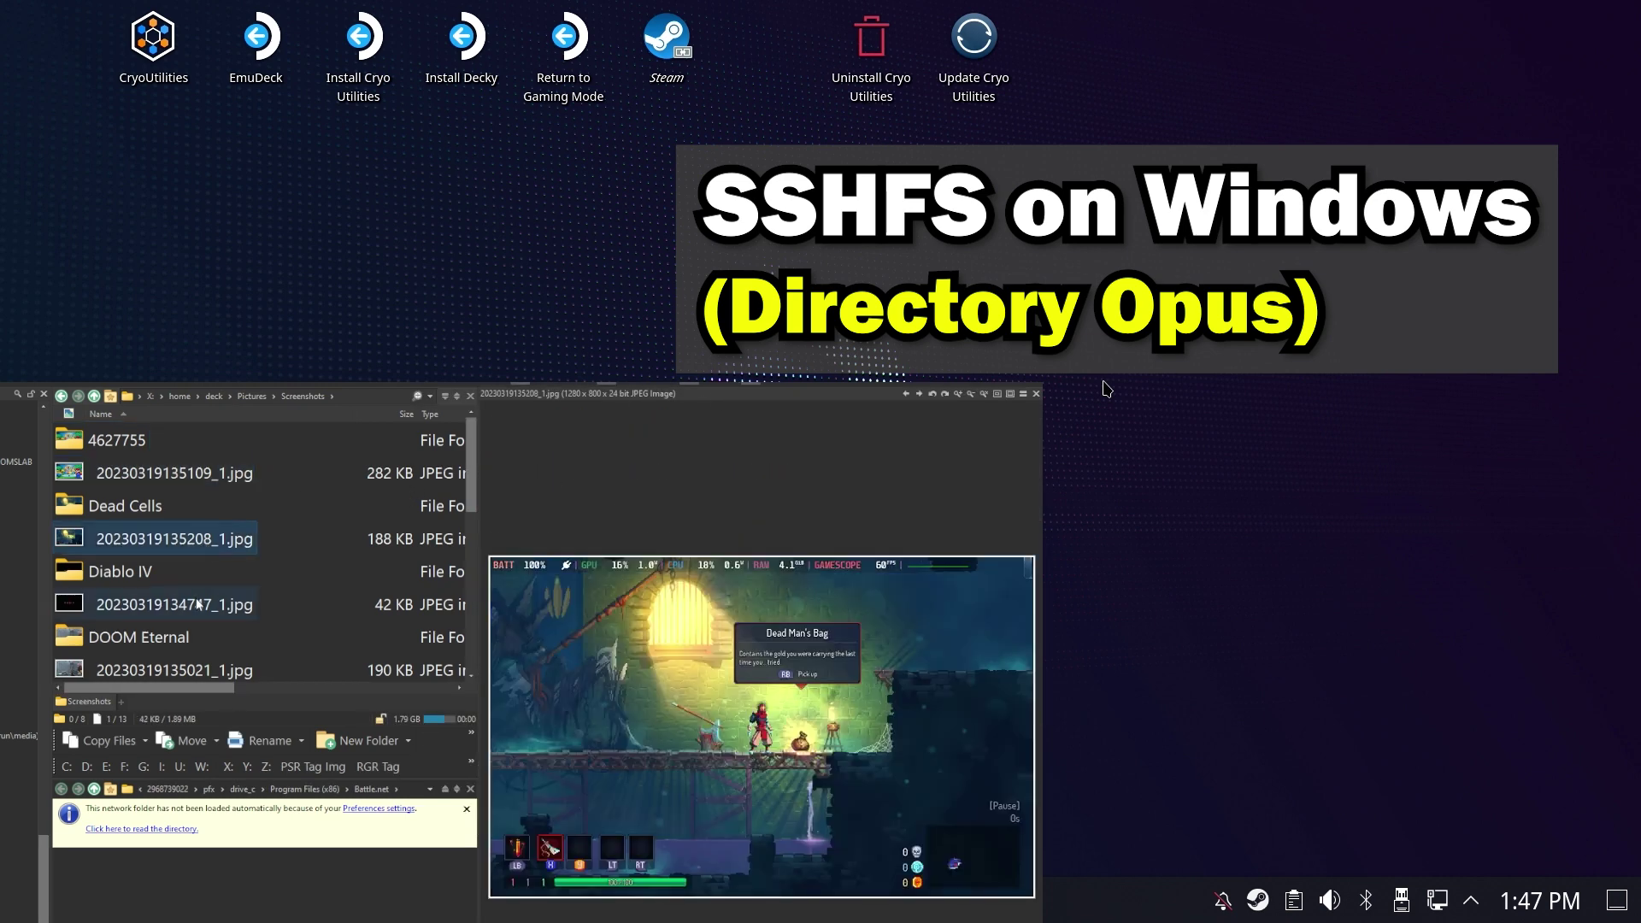
{"action": "left_click", "coordinate": [196, 604]}
{"action": "scroll", "coordinate": [184, 637], "scroll_direction": "down", "scroll_amount": 3}
{"action": "left_click", "coordinate": [183, 667]}
{"action": "left_click", "coordinate": [195, 604]}
{"action": "scroll", "coordinate": [193, 594], "scroll_direction": "up", "scroll_amount": 3}
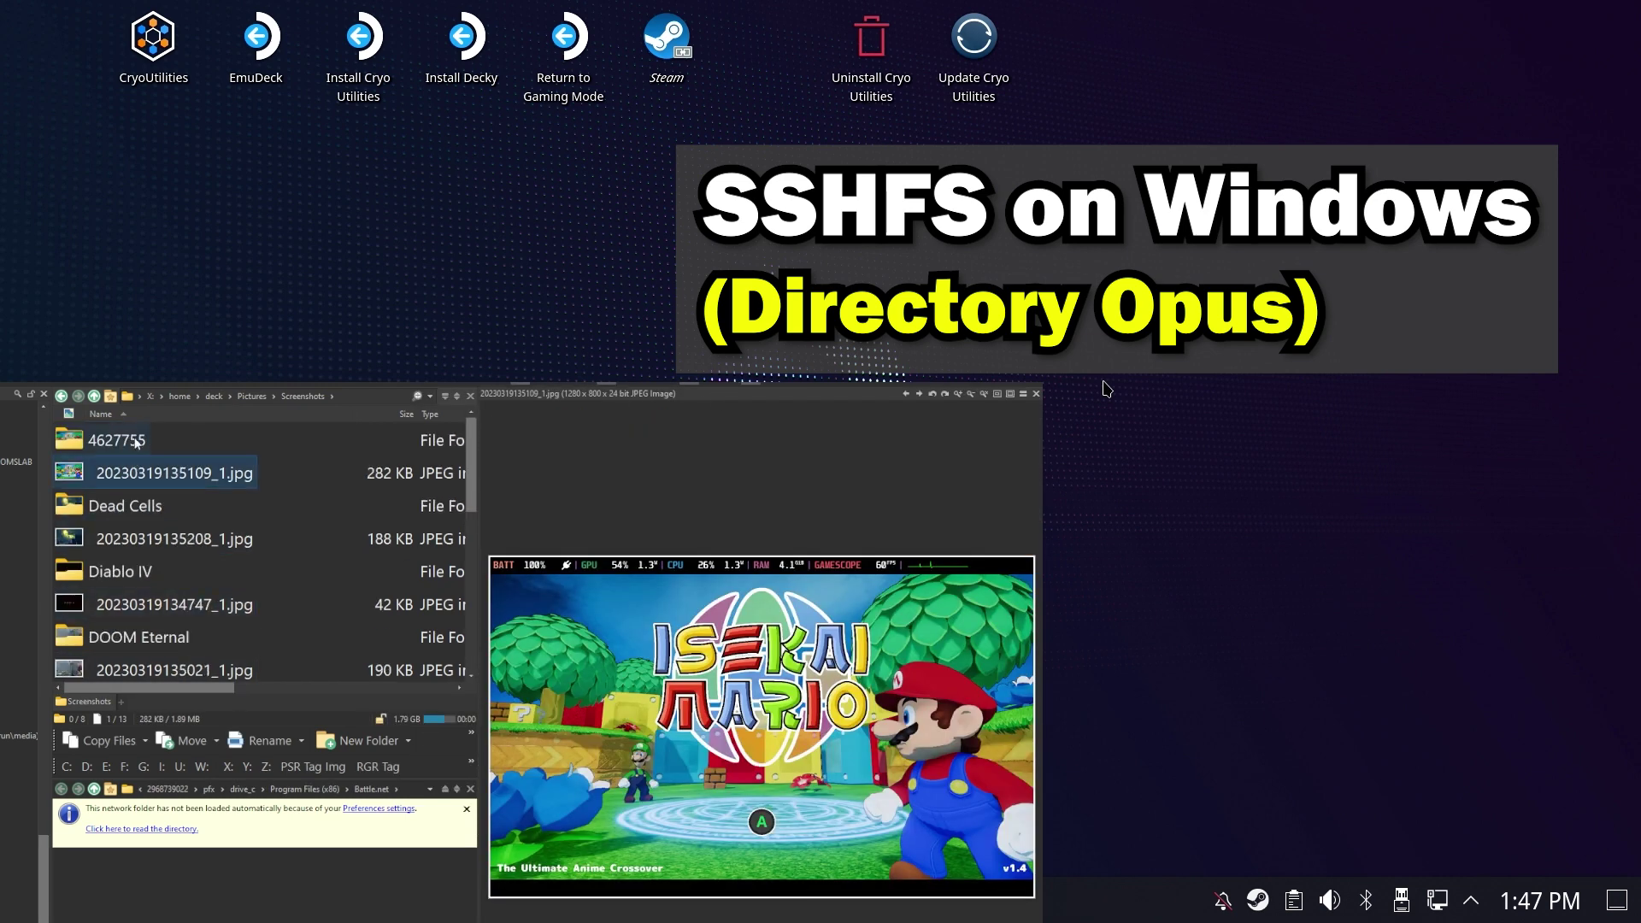
{"action": "scroll", "coordinate": [137, 443], "scroll_direction": "down", "scroll_amount": 5}
{"action": "scroll", "coordinate": [247, 530], "scroll_direction": "up", "scroll_amount": 5}
{"action": "key", "text": "alt+F4"}
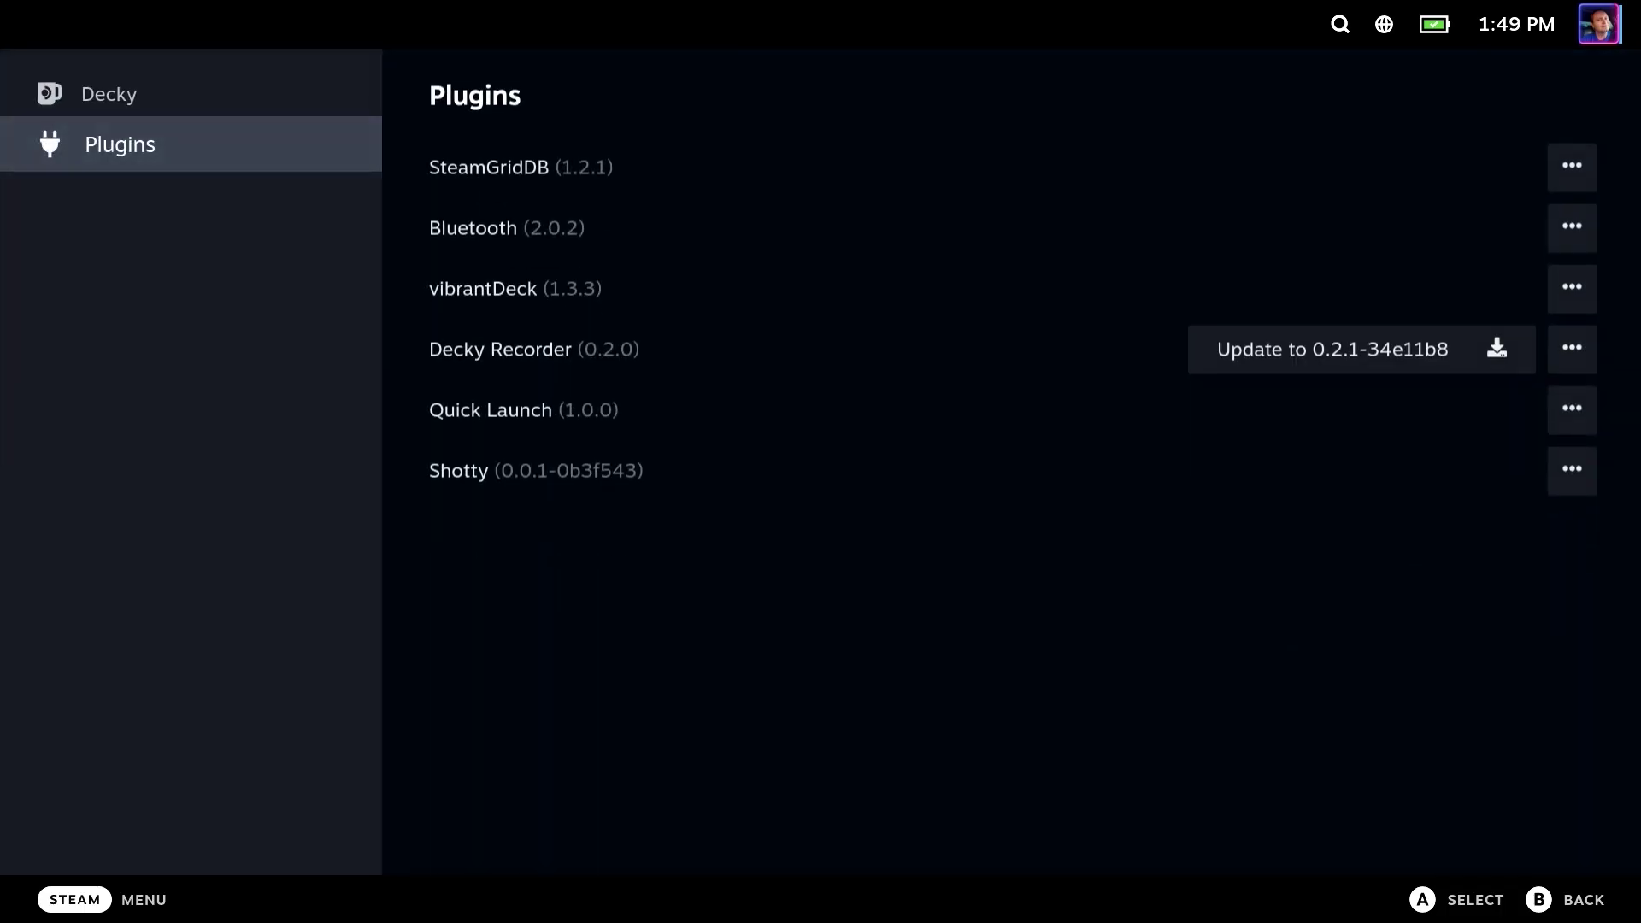
Change Decky's Plugin Store Channel to Default.
{"action": "key", "text": "Up"}
{"action": "key", "text": "Right"}
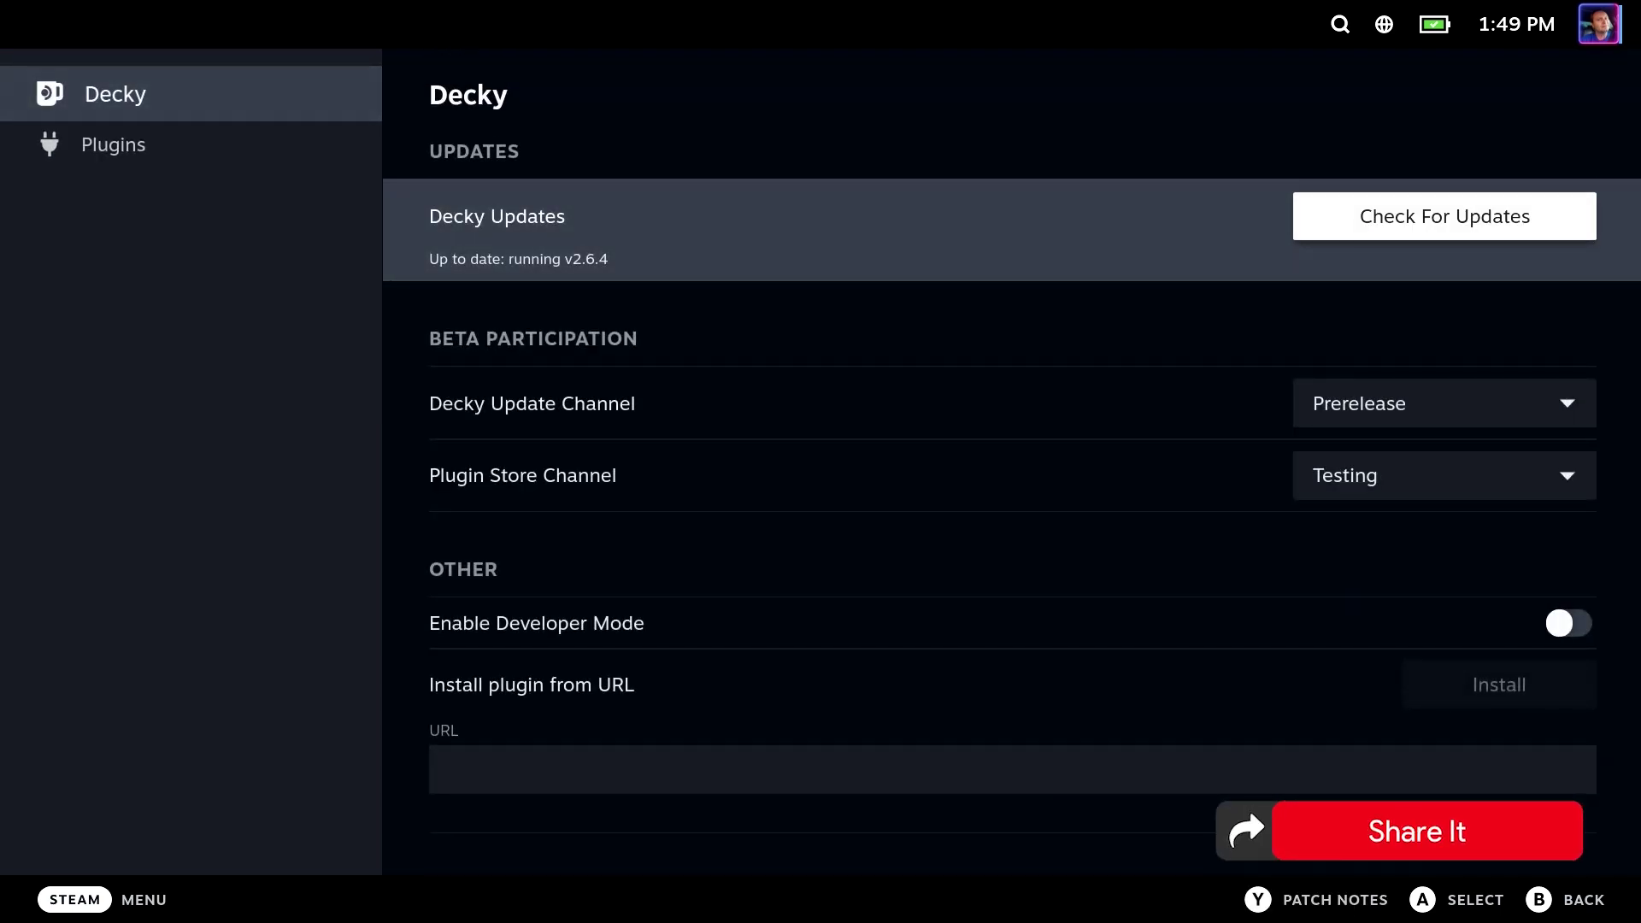
{"action": "key", "text": "Down"}
{"action": "key", "text": "Down"}
{"action": "key", "text": "Return"}
{"action": "key", "text": "Up"}
{"action": "key", "text": "Return"}
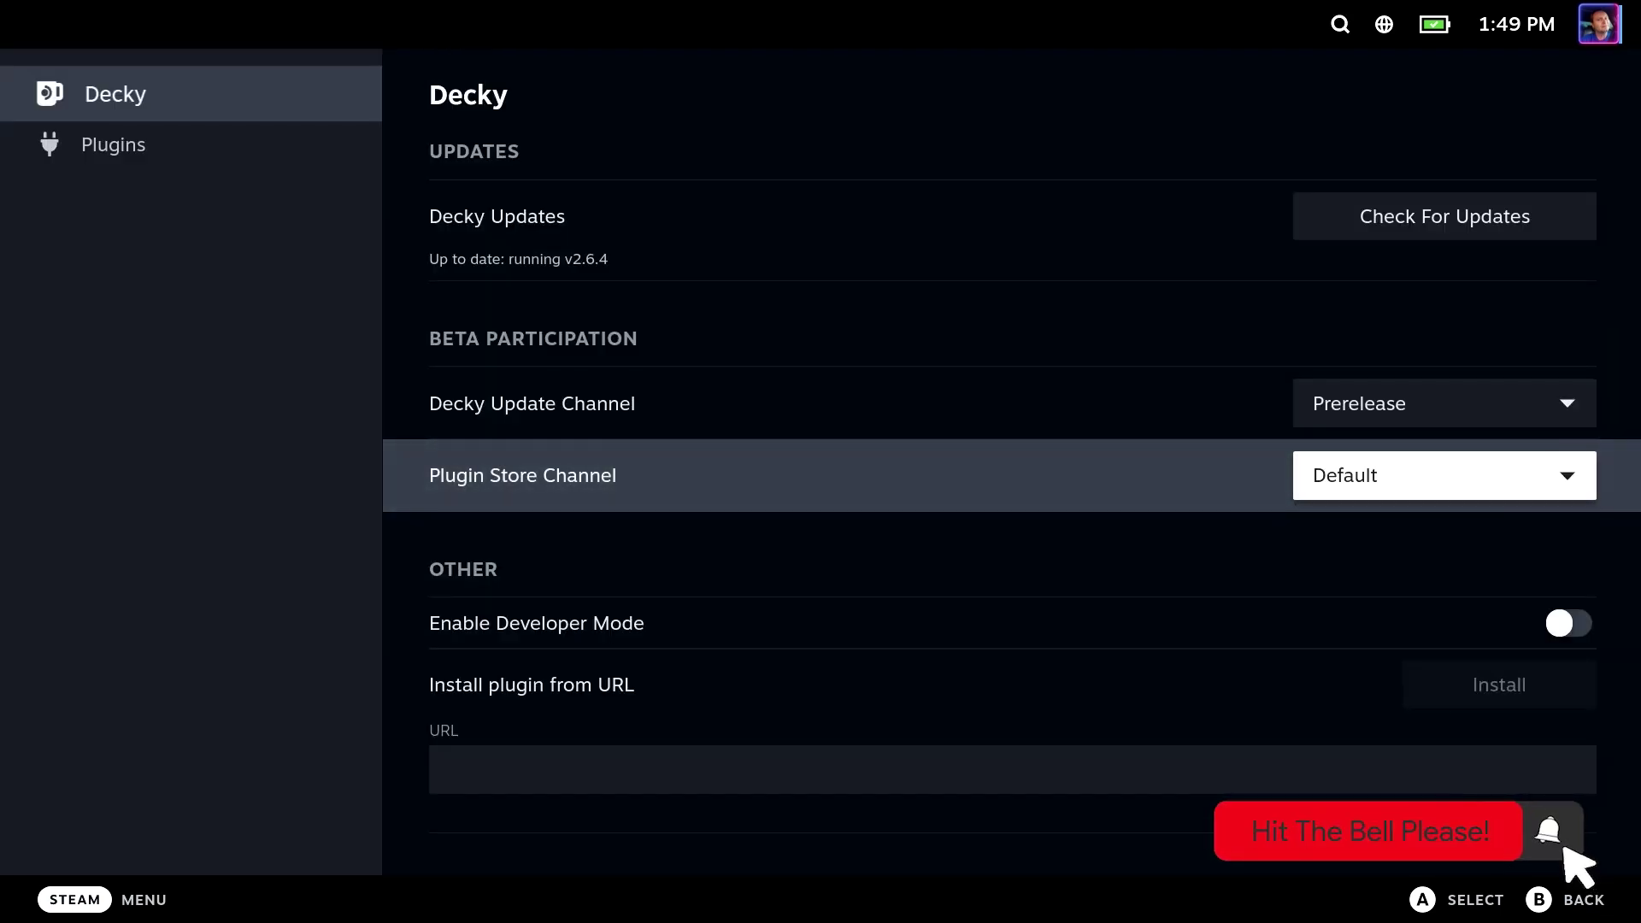
Go to the installed plugins page and browse the list down to Shotty.
{"action": "key", "text": "Left"}
{"action": "key", "text": "Down"}
{"action": "key", "text": "Right"}
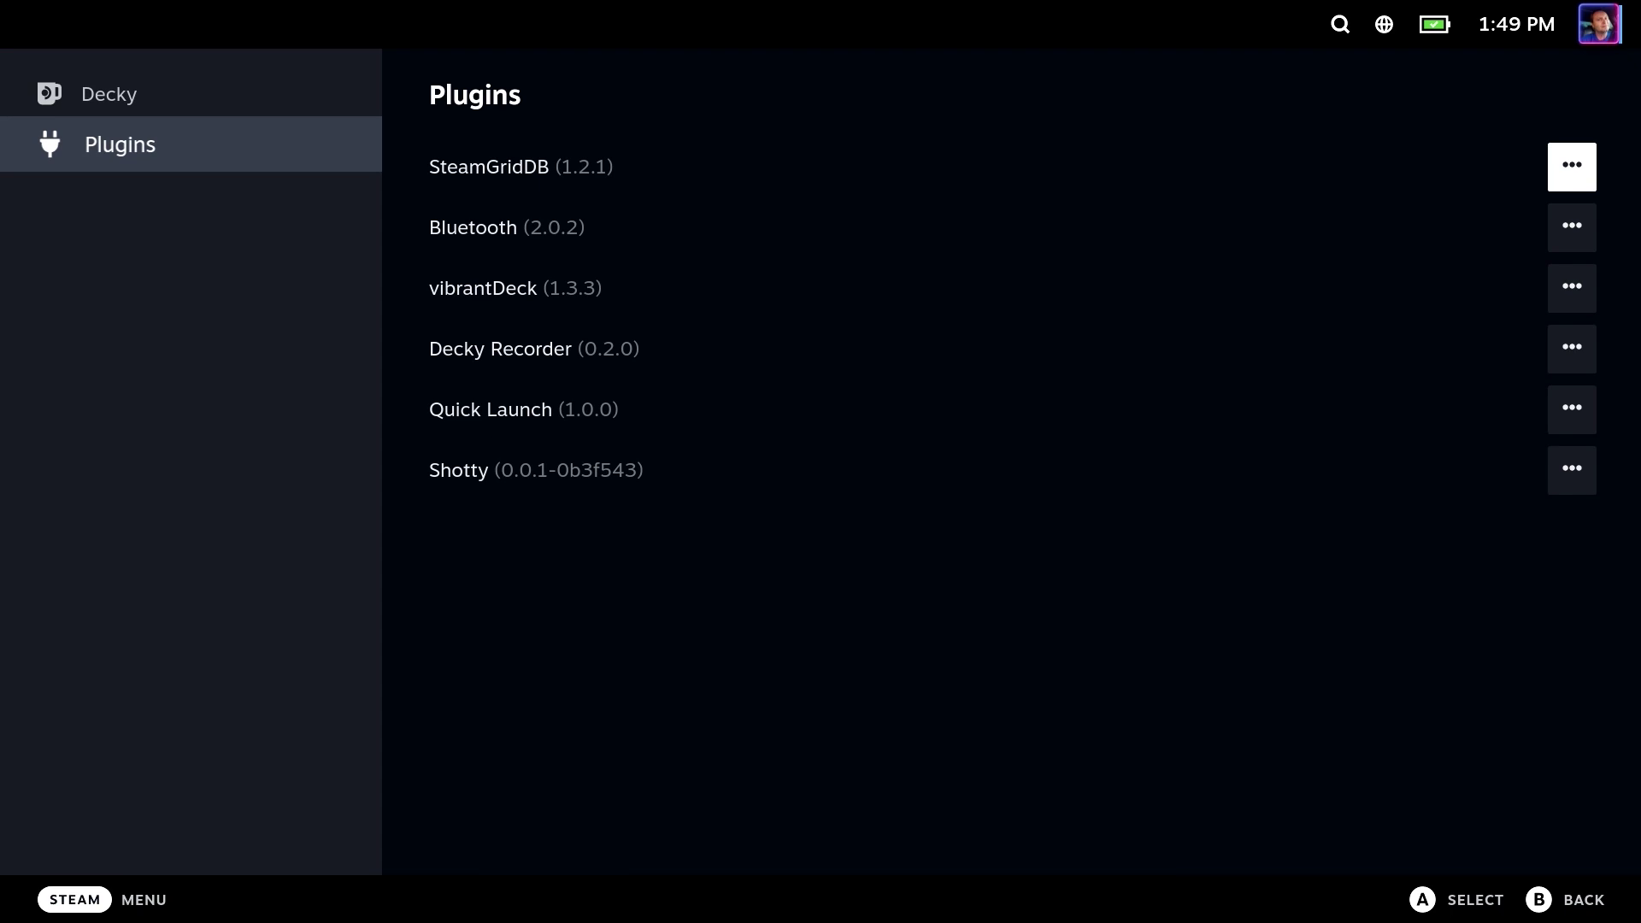
{"action": "key", "text": "Left"}
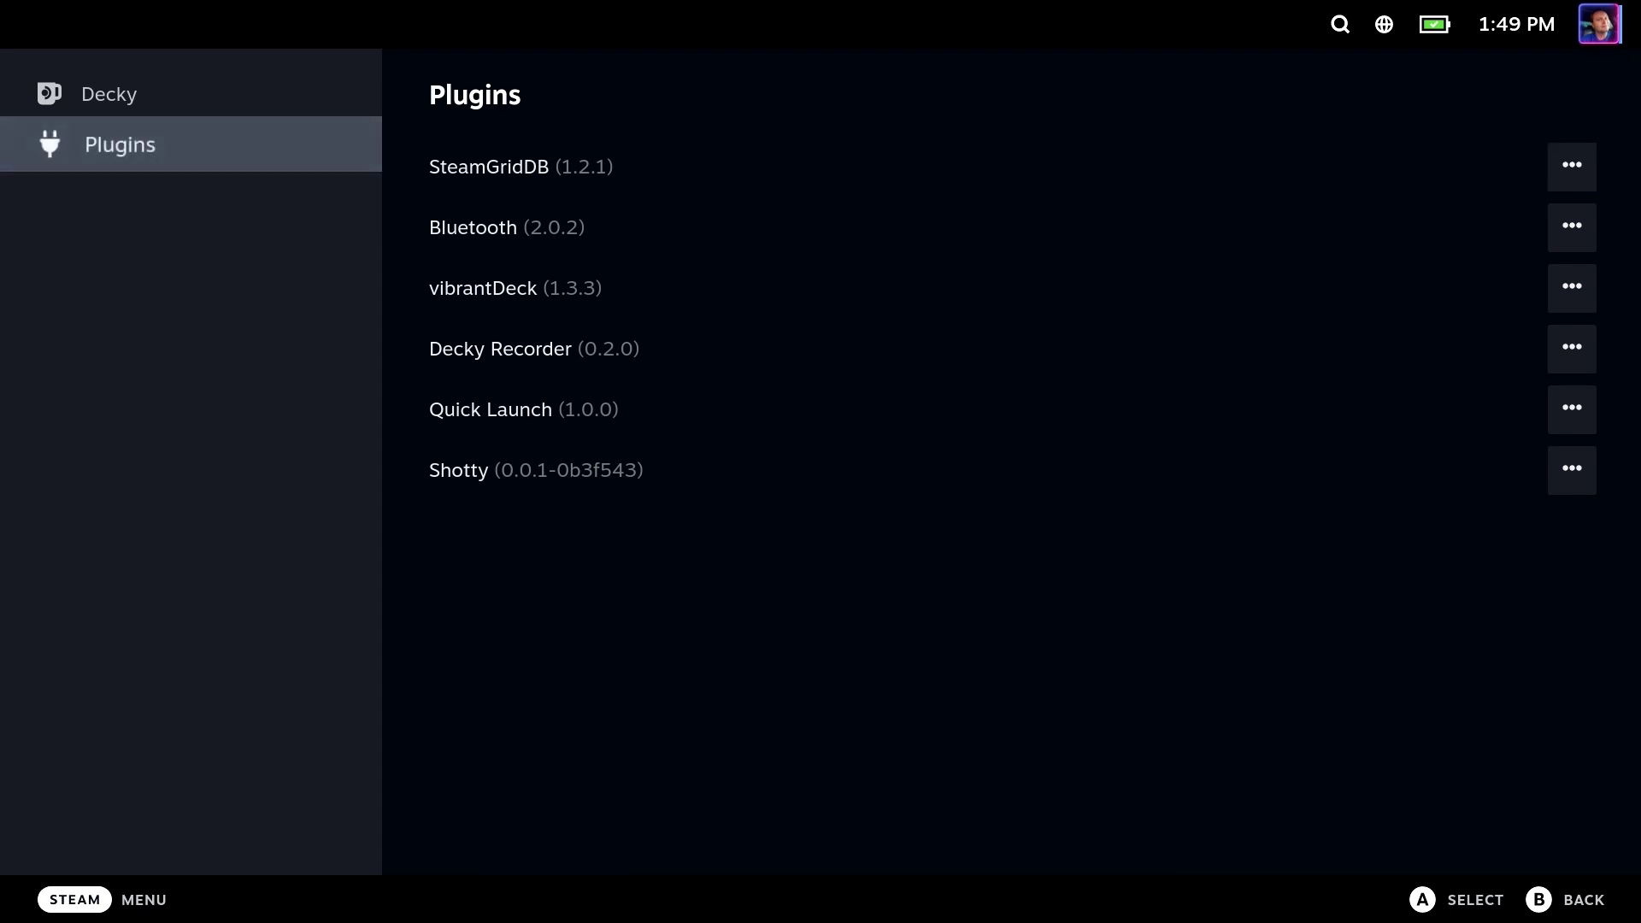
{"action": "key", "text": "Right"}
{"action": "key", "text": "Down"}
{"action": "key", "text": "Down"}
{"action": "key", "text": "Down"}
{"action": "key", "text": "Down"}
{"action": "key", "text": "Down"}
{"action": "key", "text": "Up"}
{"action": "key", "text": "Up"}
{"action": "key", "text": "Up"}
{"action": "key", "text": "Up"}
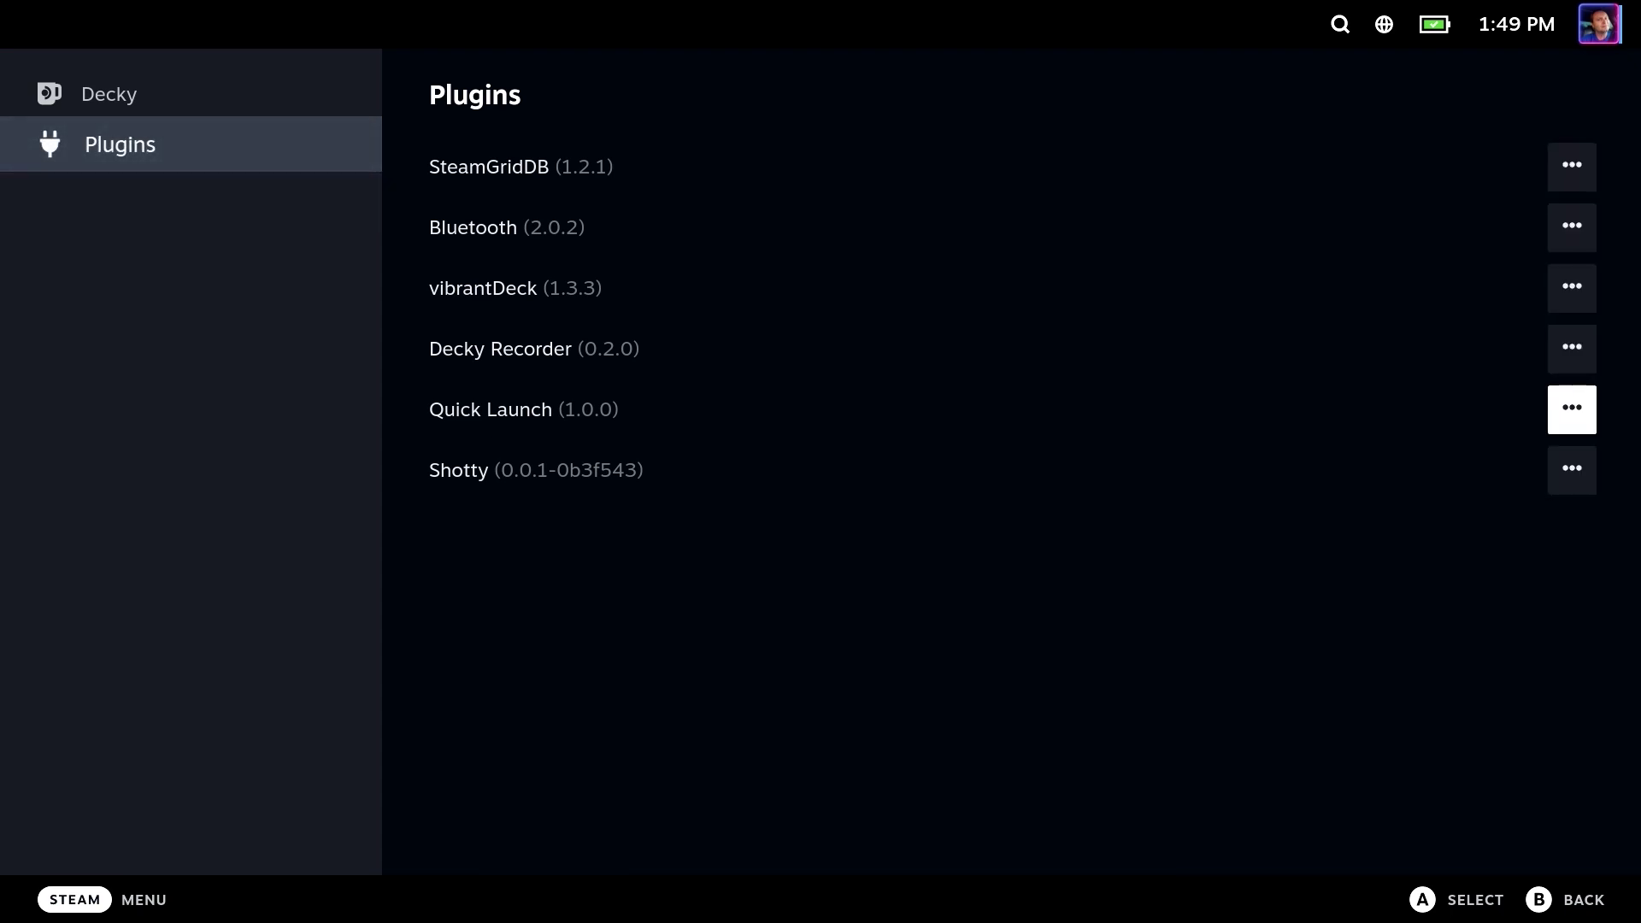